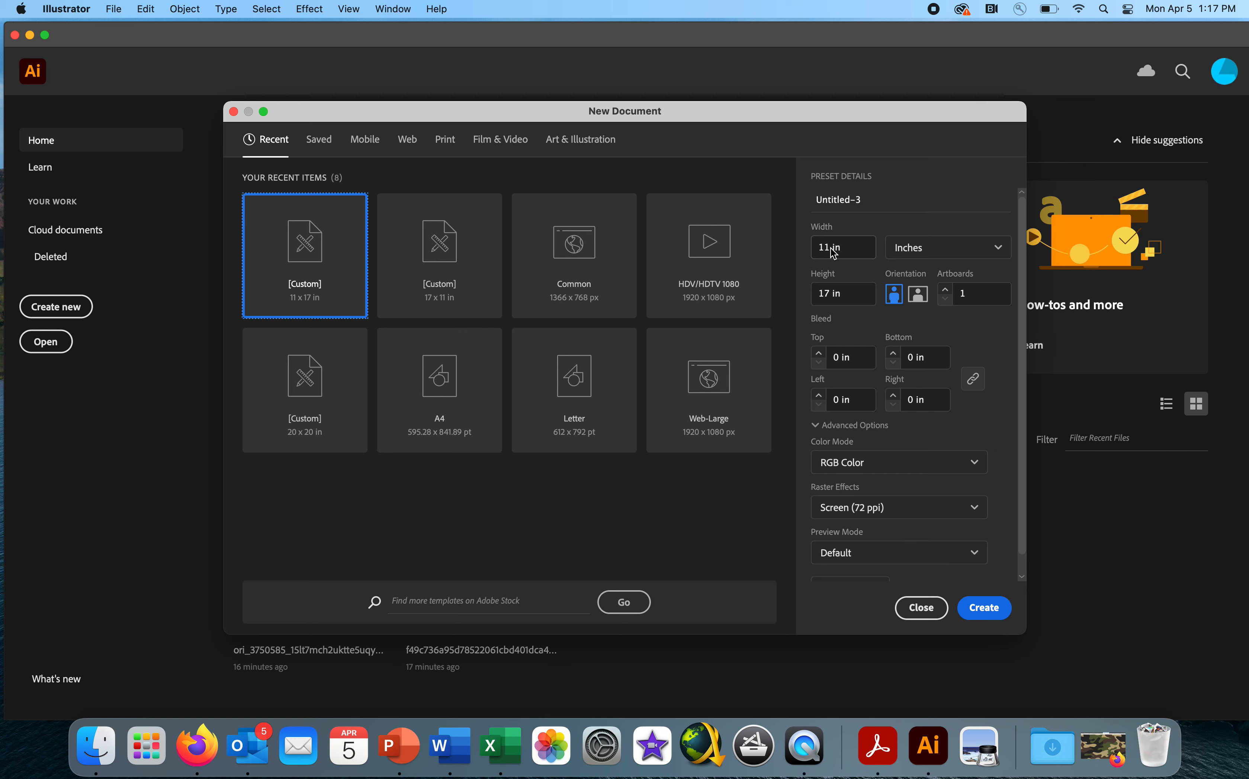
- Create an 11 x 17 in portrait RGB document with High (300 ppi) raster effects
left_click_drag(832, 251, 798, 251)
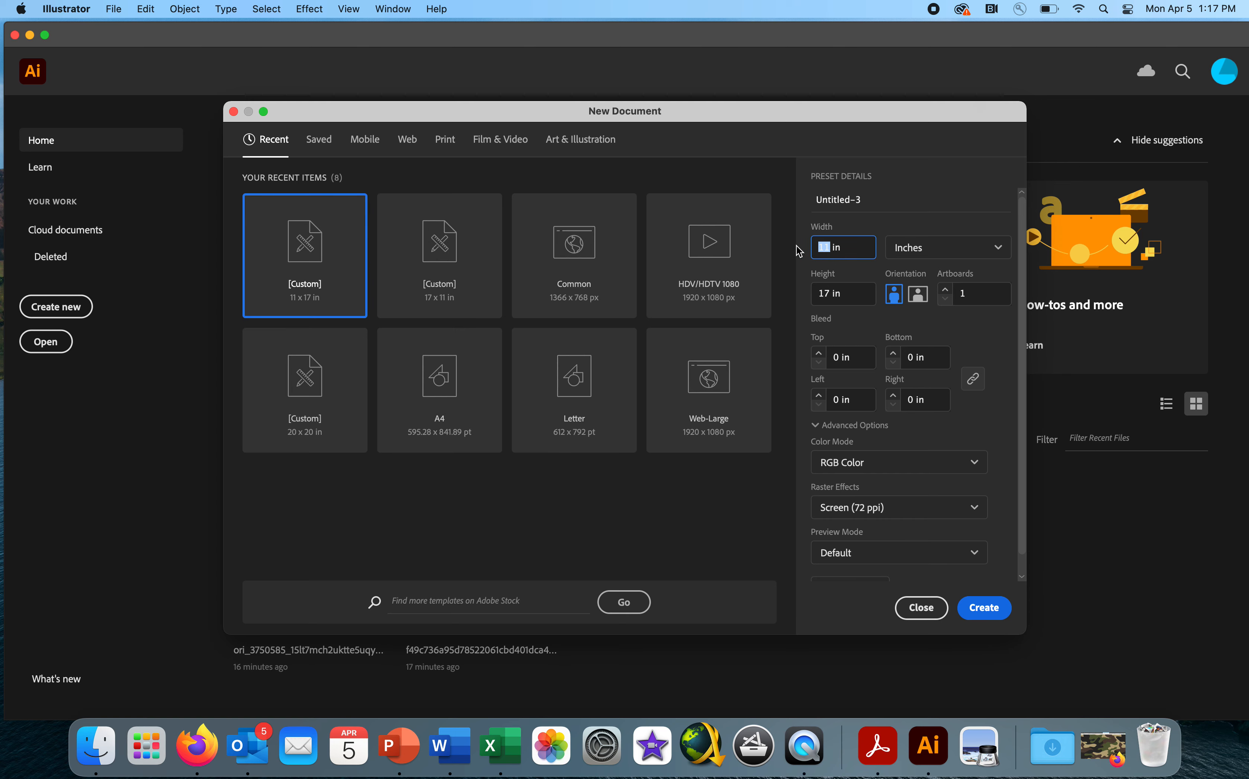
left_click(823, 247)
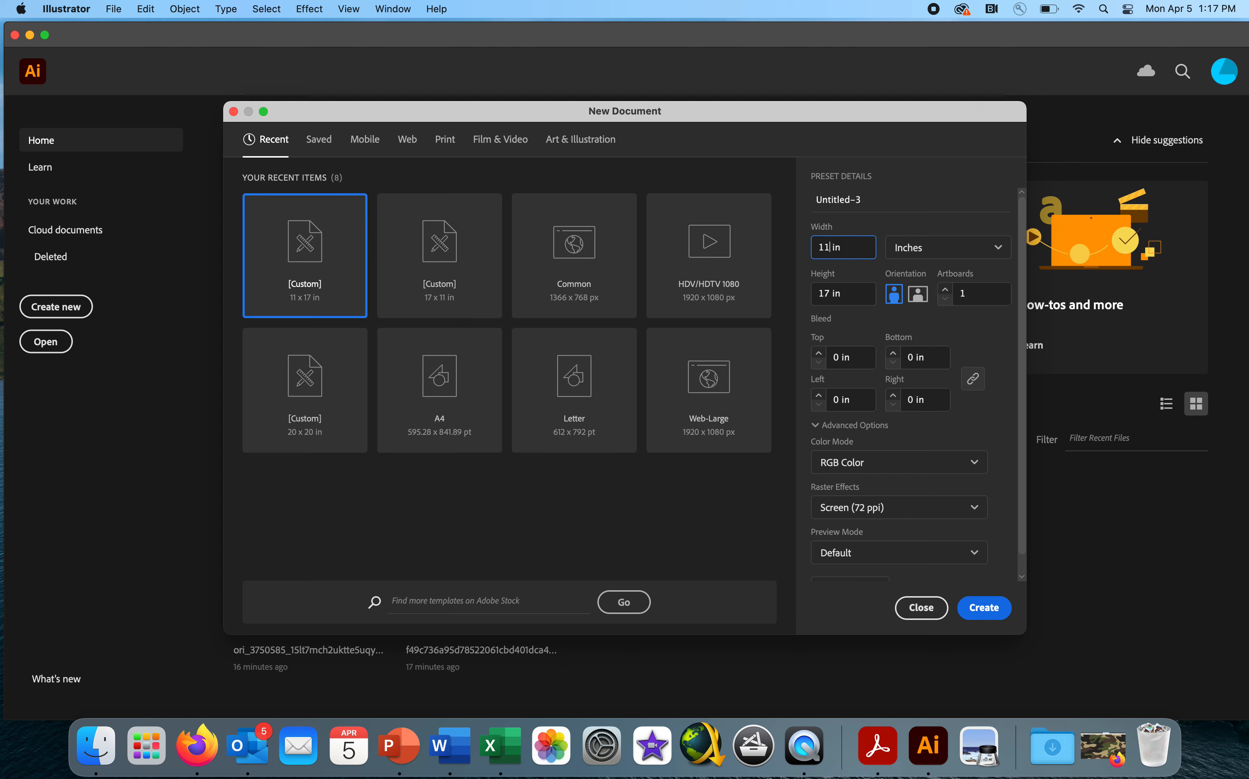
left_click(833, 295)
left_click(895, 301)
left_click(926, 512)
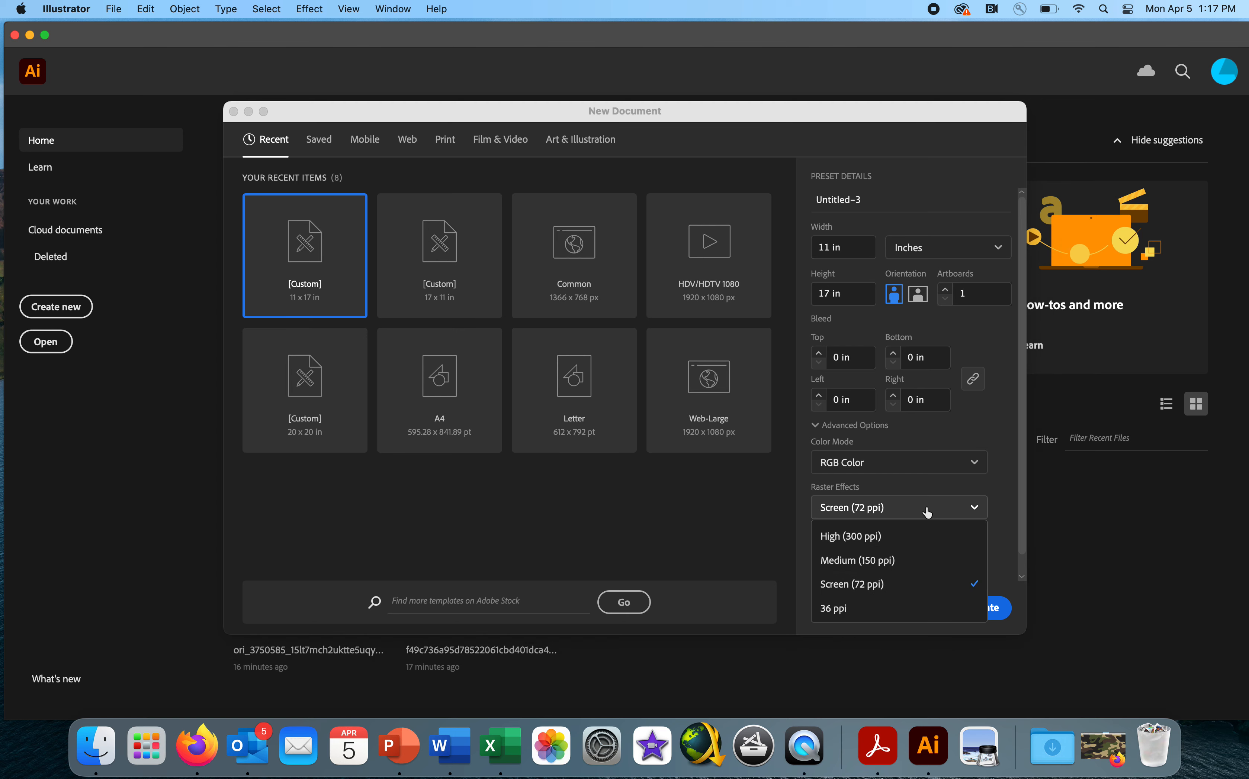
left_click(914, 537)
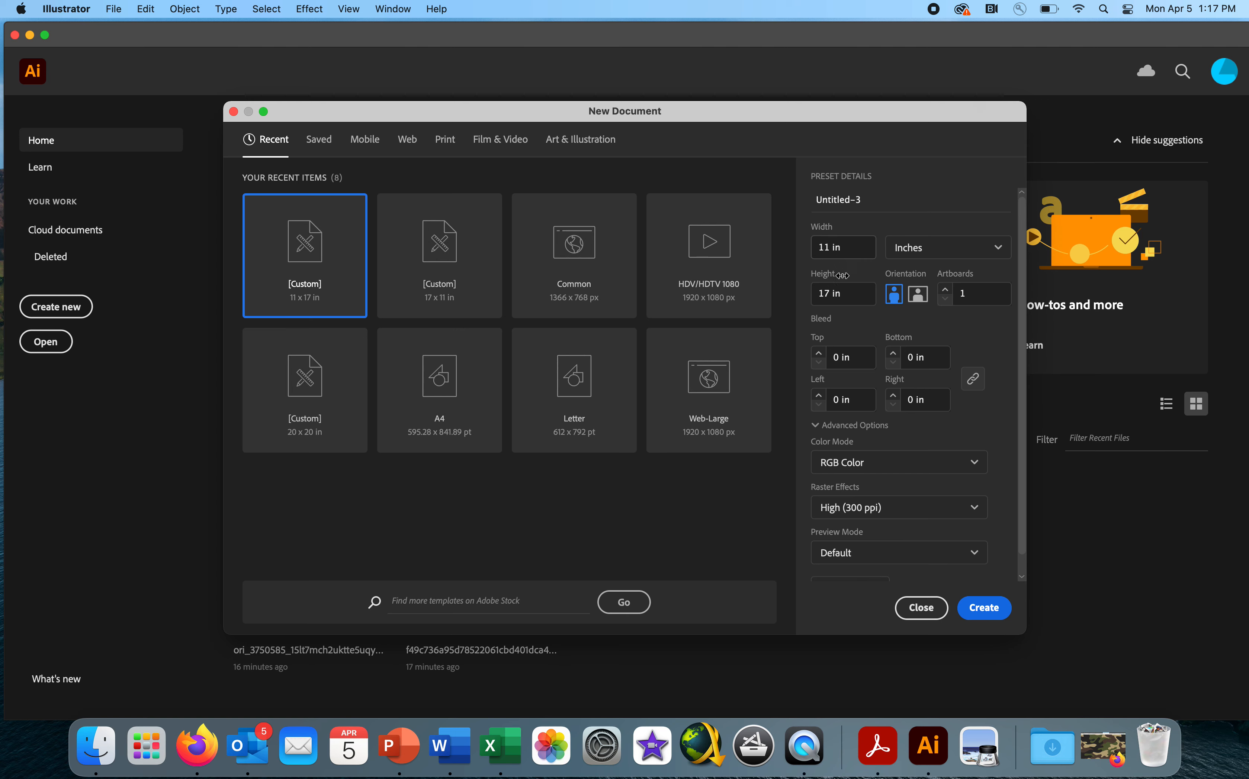
left_click(981, 609)
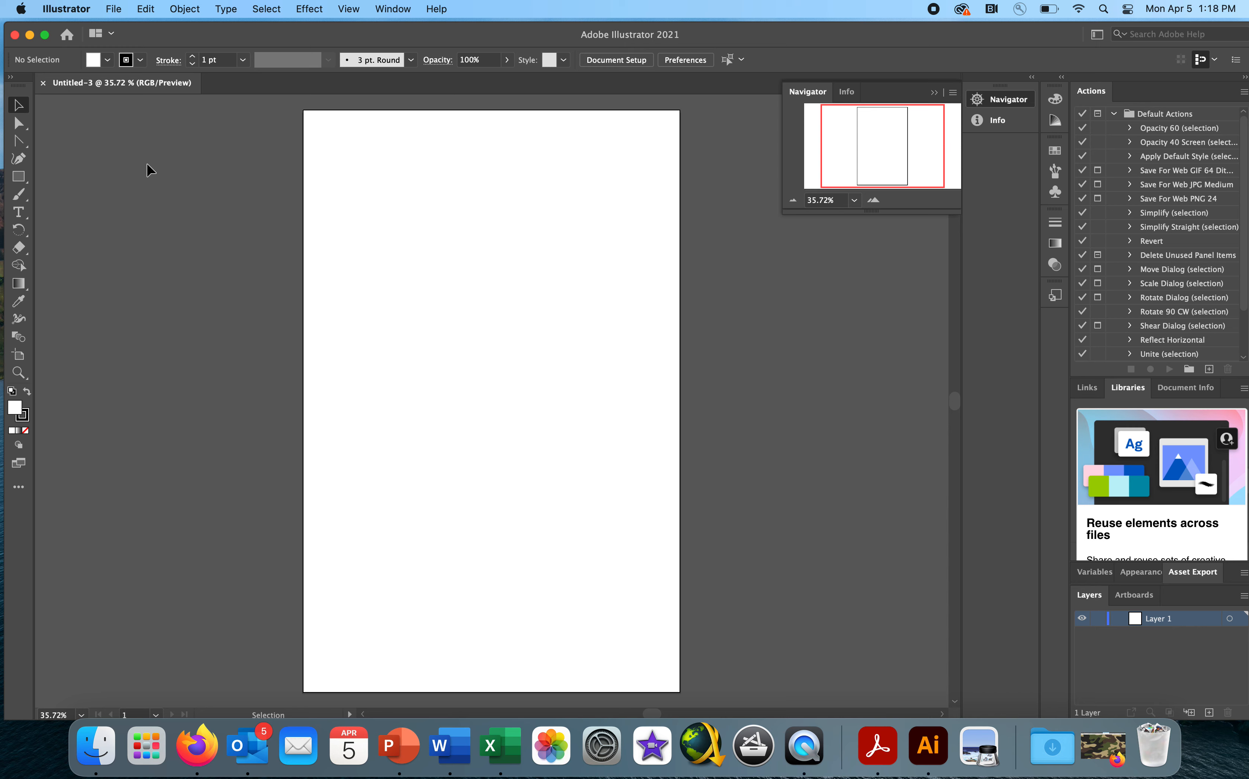
- Hide the application window and open the crayon box template JPG from the desktop in Illustrator
left_click(65, 10)
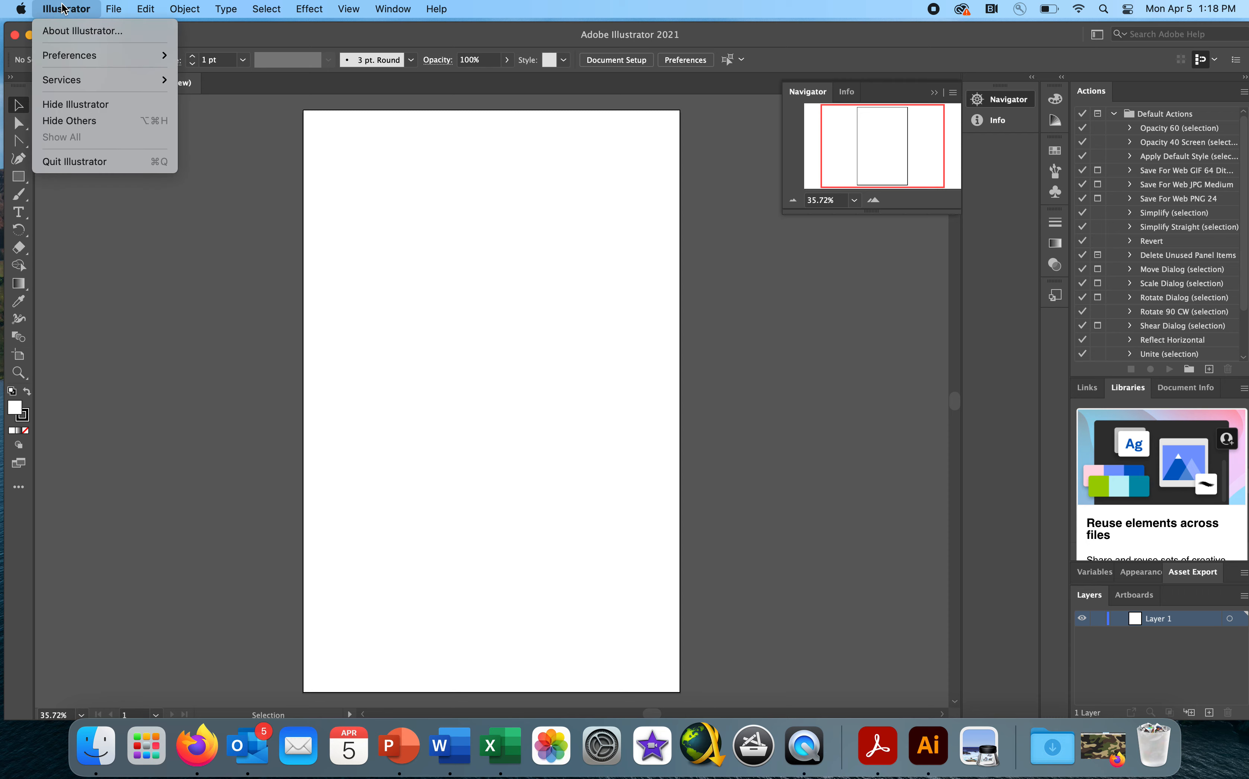
left_click(55, 103)
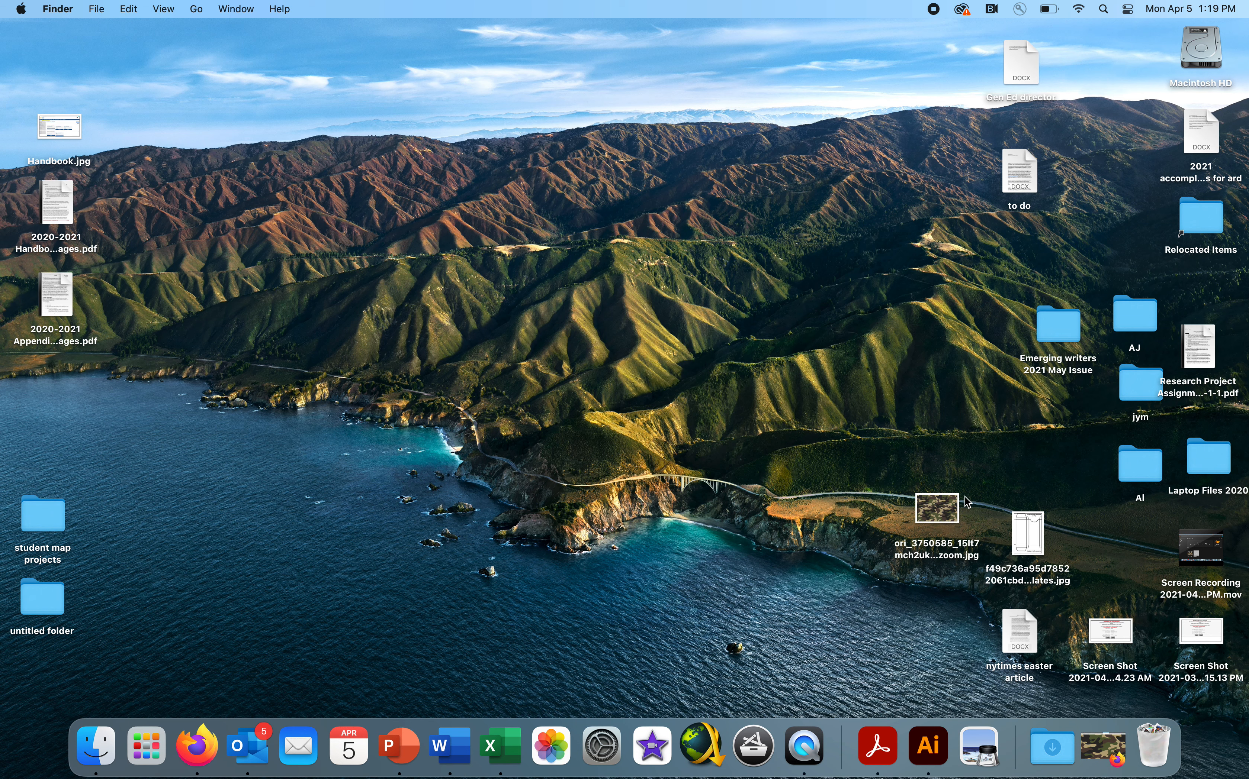
left_click_drag(952, 508, 939, 488)
left_click_drag(1032, 526, 936, 743)
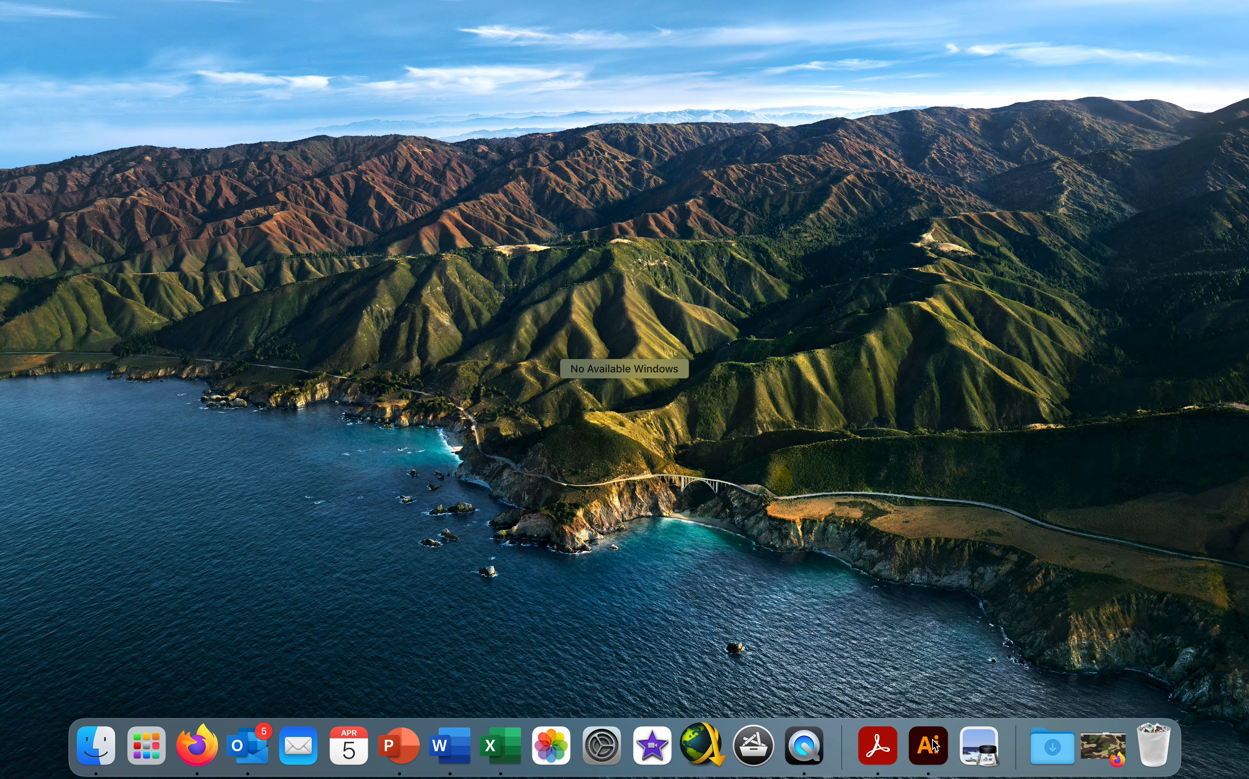
left_click(918, 691)
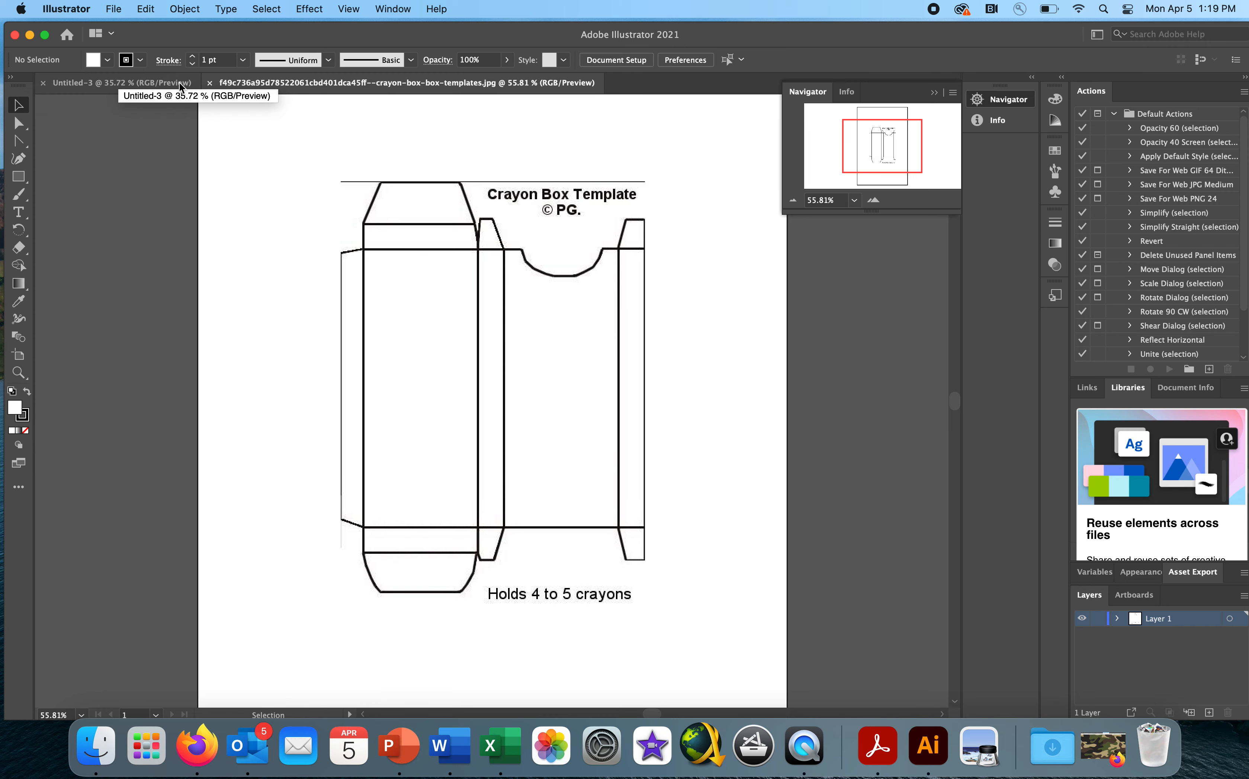
- Float the crayon box template document in its own window and copy its image onto the blank Untitled-3 artboard
left_click(157, 82)
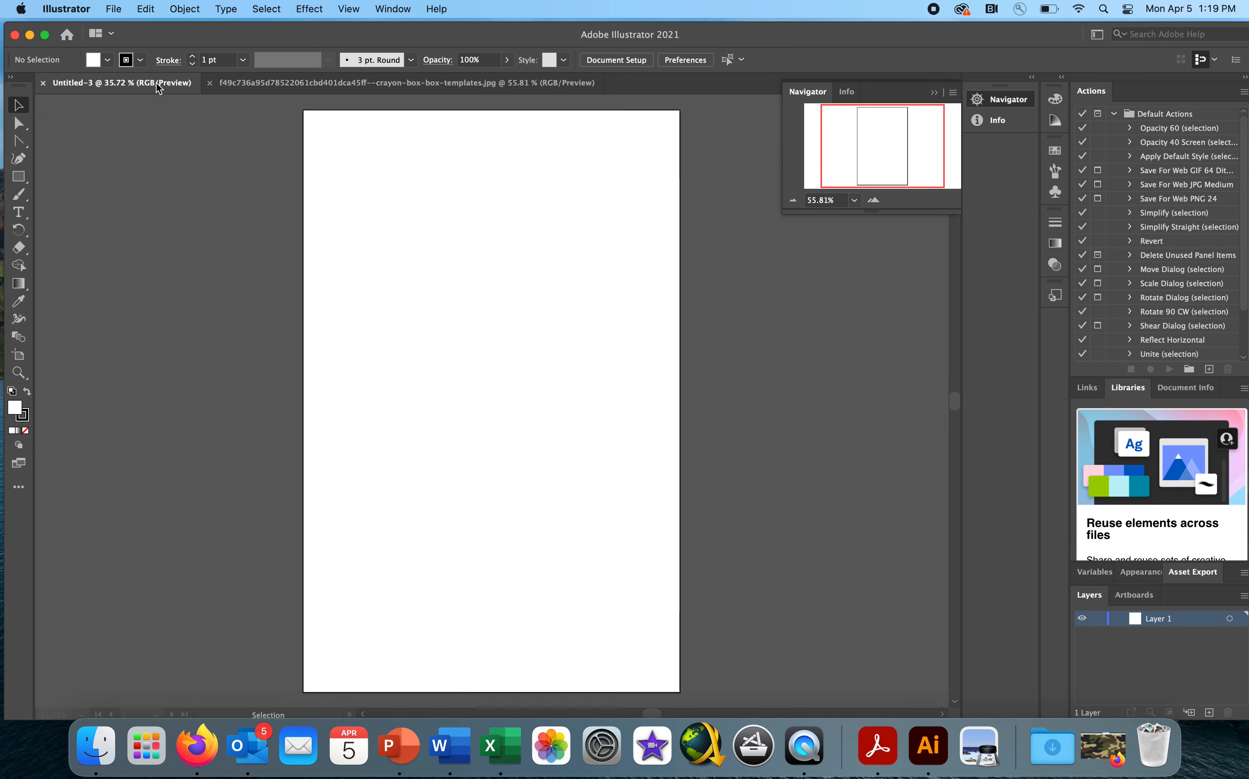
left_click(258, 83)
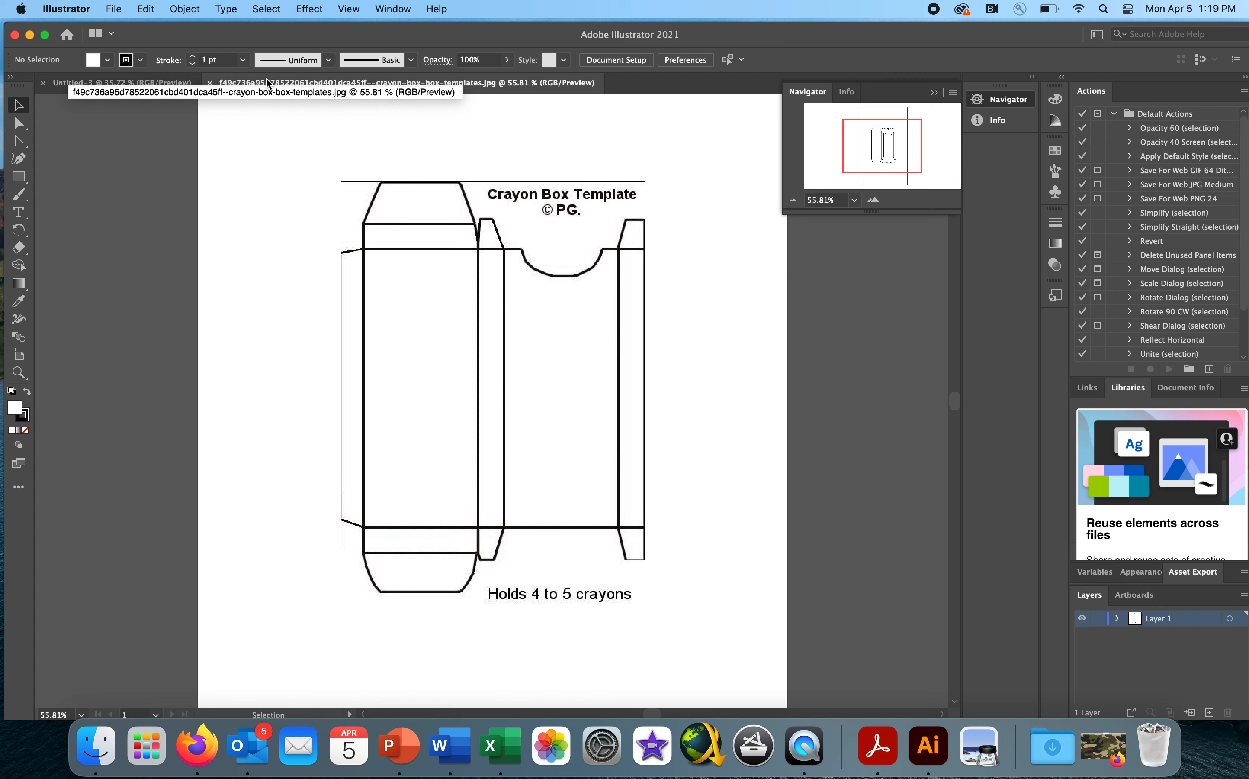
left_click_drag(267, 78, 554, 46)
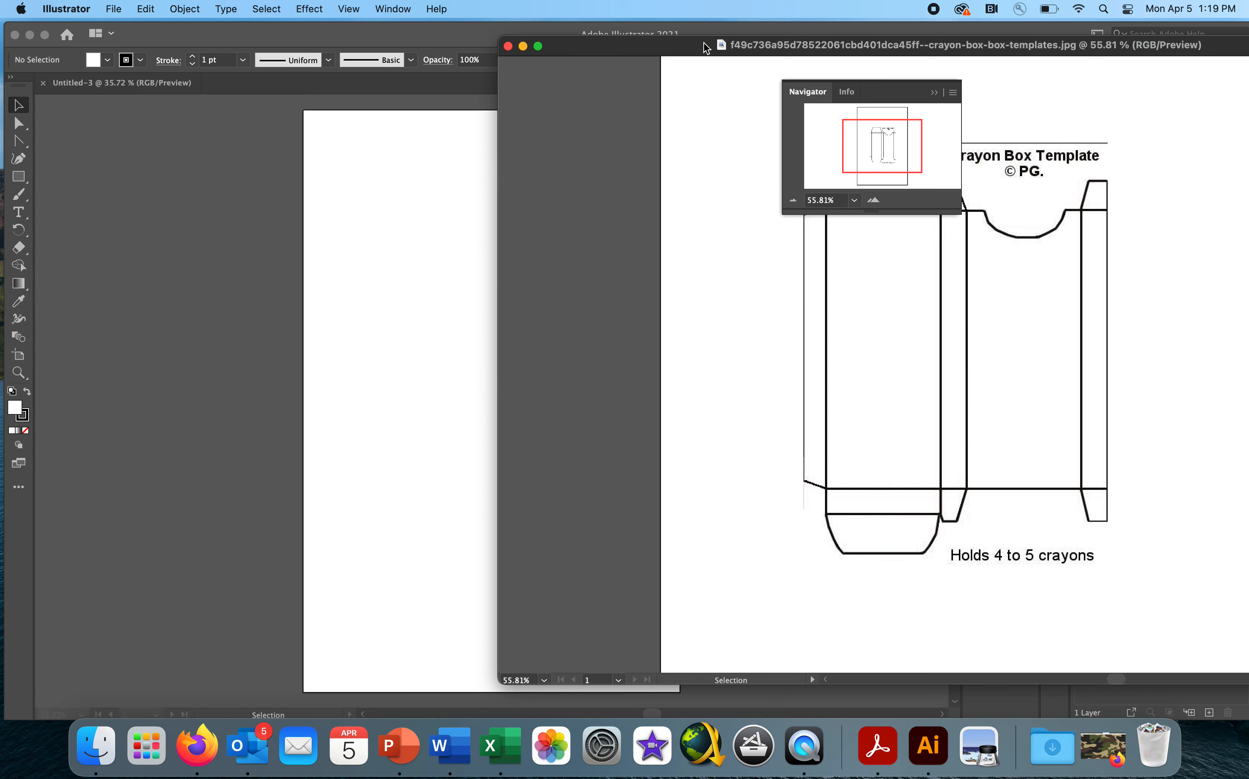
left_click_drag(703, 42, 688, 46)
left_click_drag(841, 323, 408, 372)
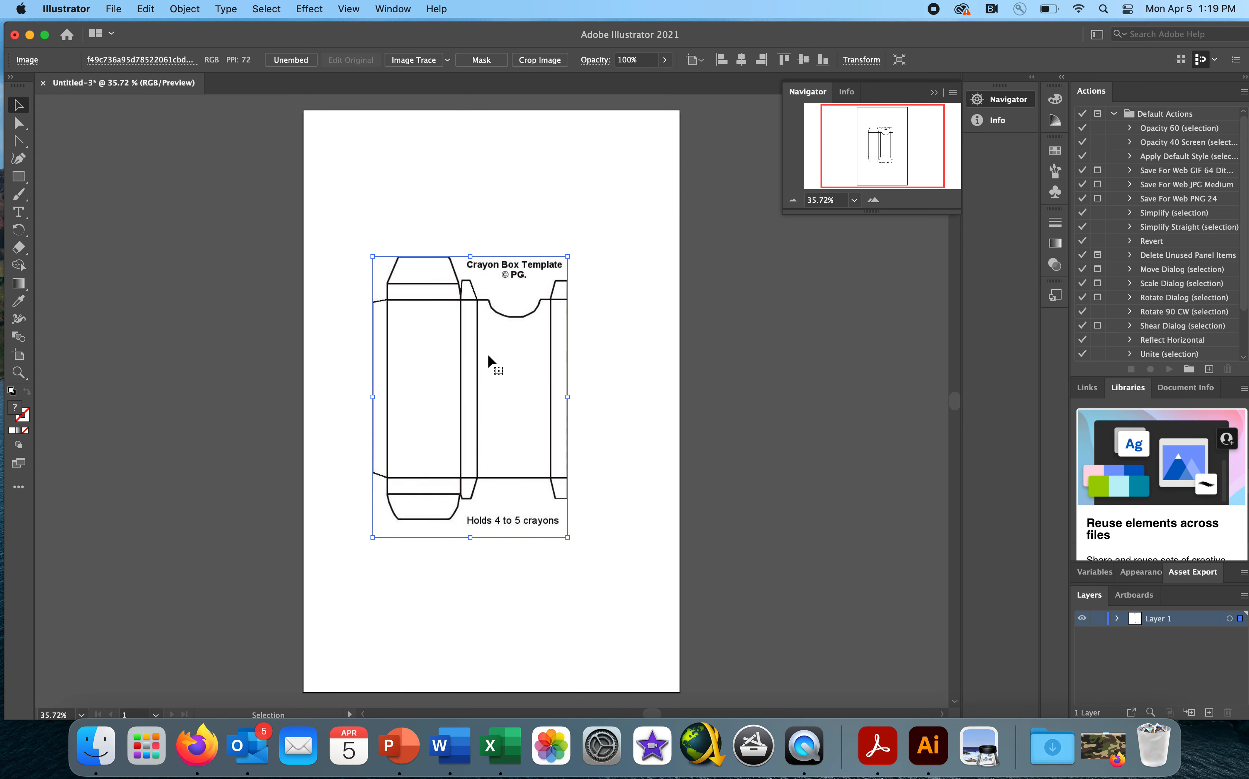
- Move the template image to the upper-left corner of the artboard, leaving a small margin
left_click_drag(488, 356, 439, 260)
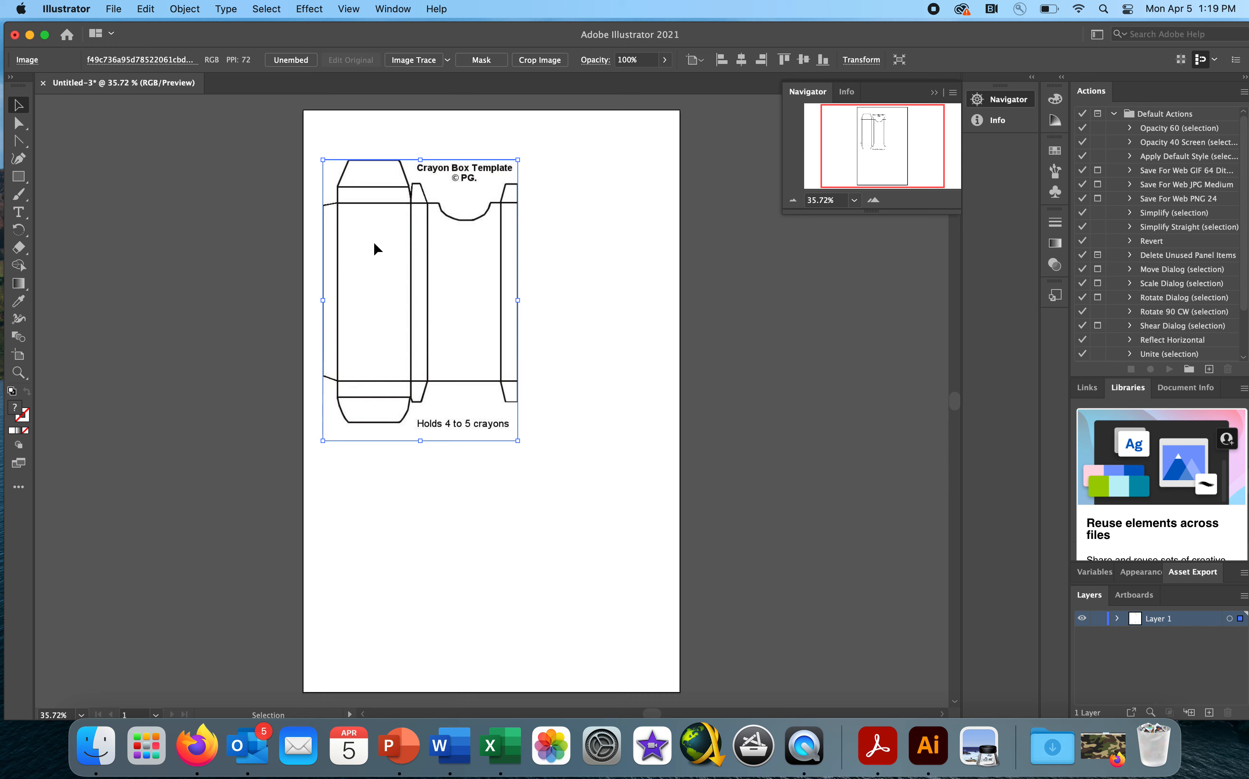
left_click_drag(374, 248, 360, 226)
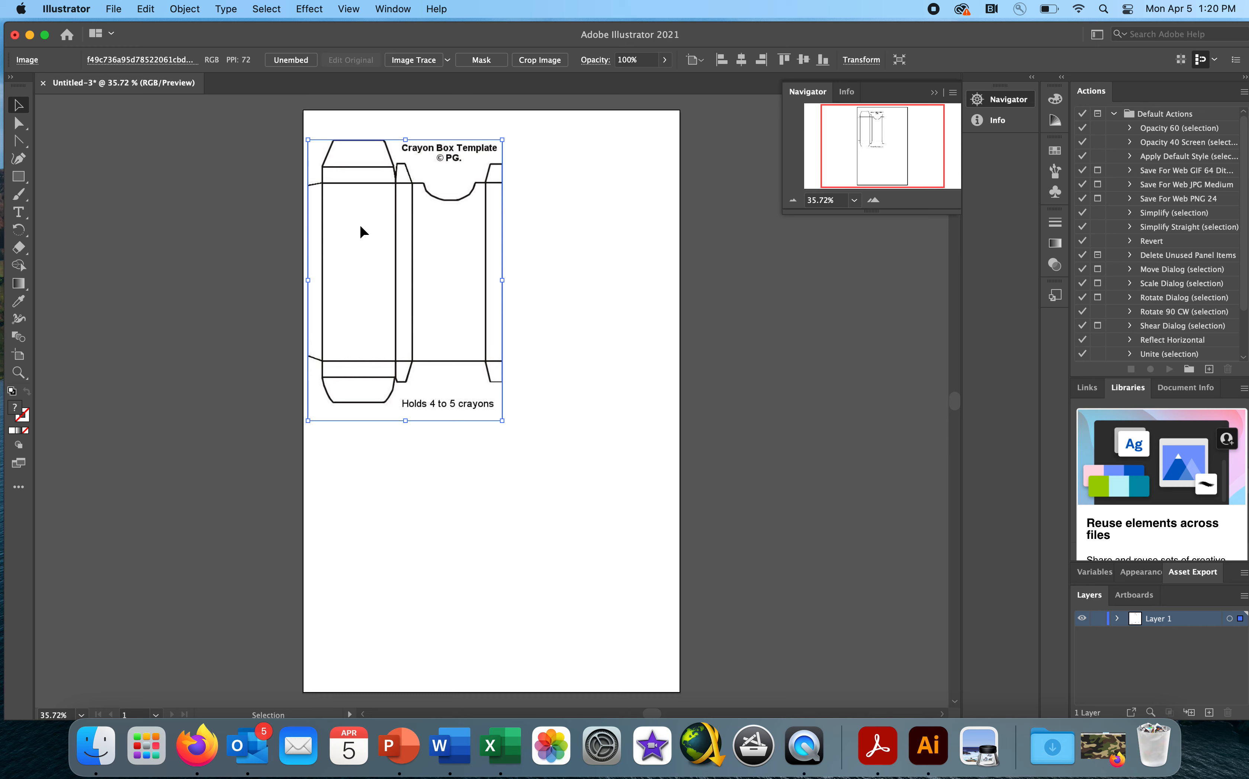
mouse_move(360, 226)
left_mouse_down()
mouse_move(376, 228)
mouse_move(360, 223)
left_mouse_up()
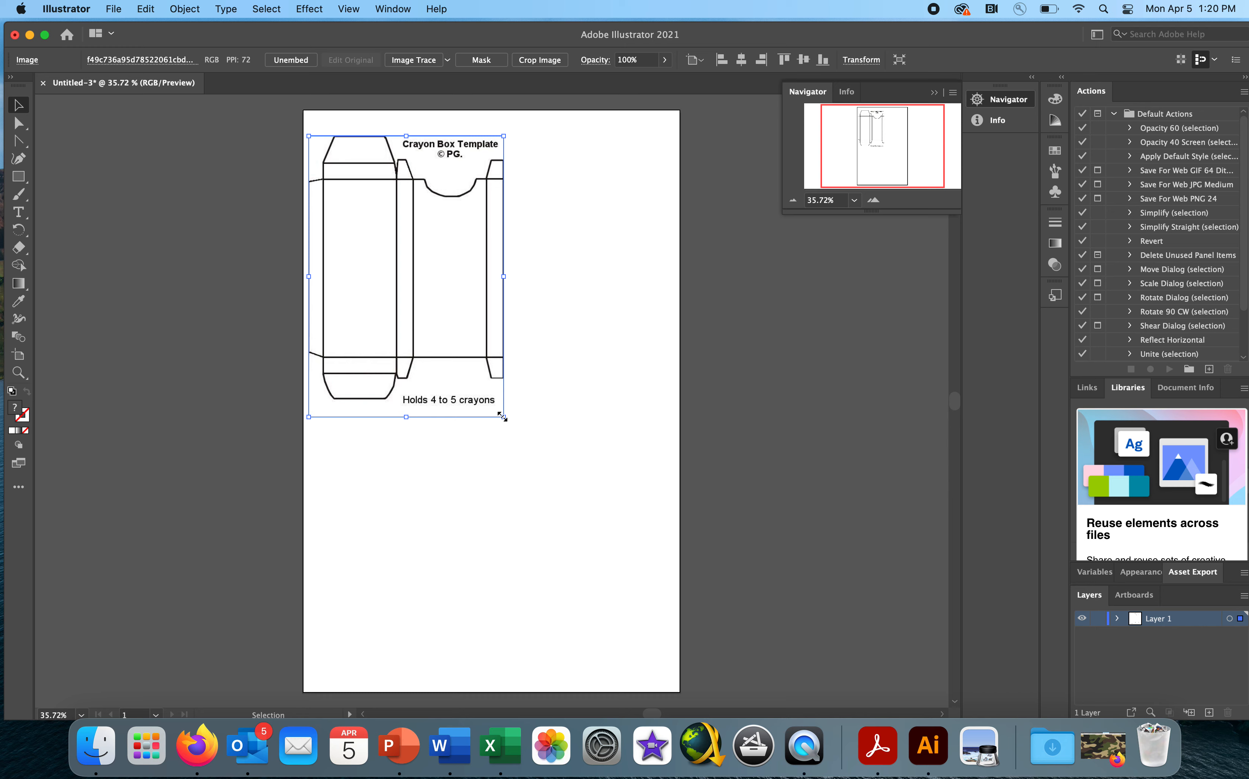
- Try scaling the template proportionally to nearly fill the artboard and nudging it up, and undo both changes
key("shift")
left_click_drag(502, 417, 721, 669)
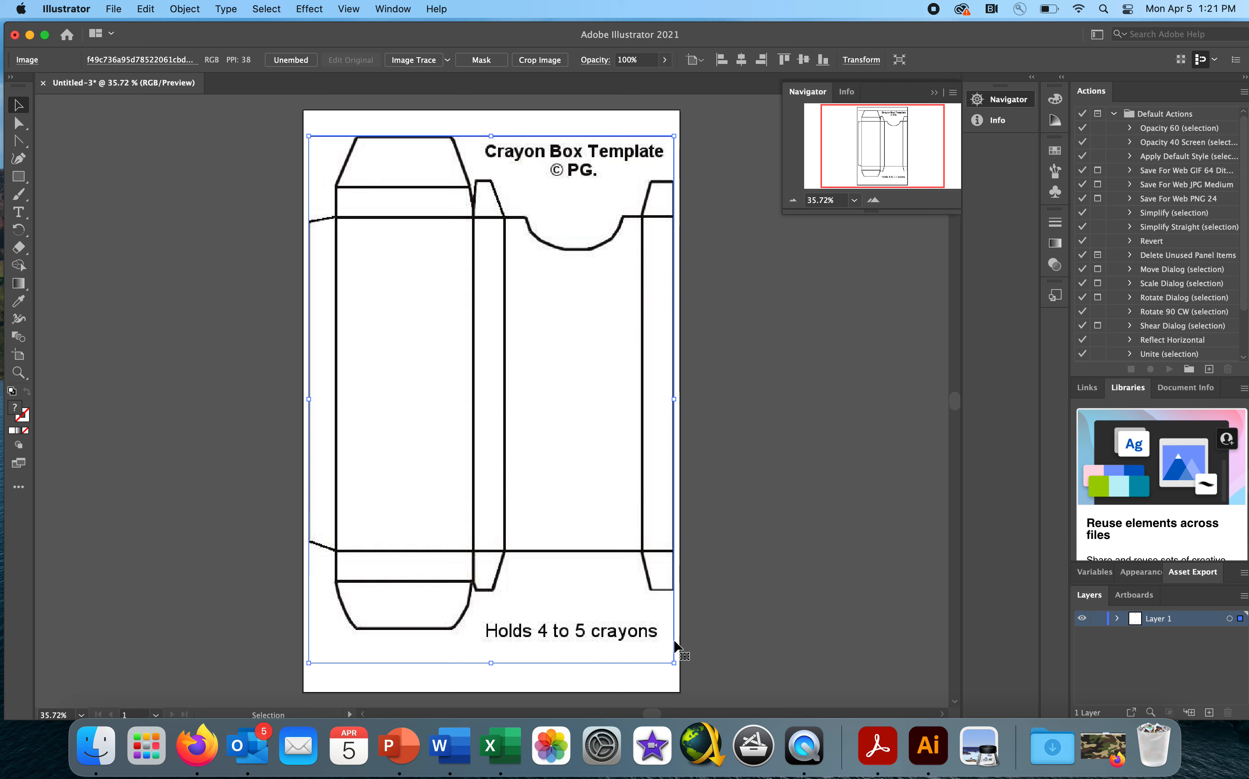
left_click_drag(402, 443, 401, 440)
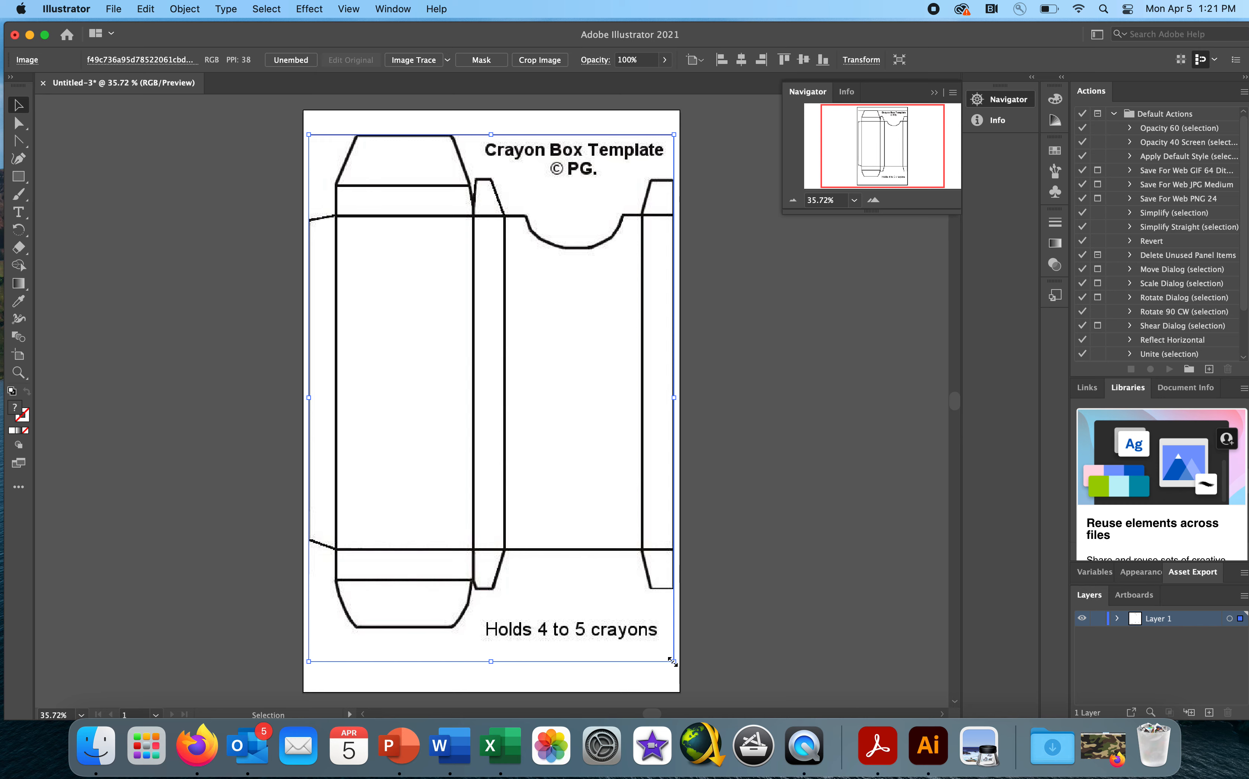
left_click(154, 9)
left_click(154, 28)
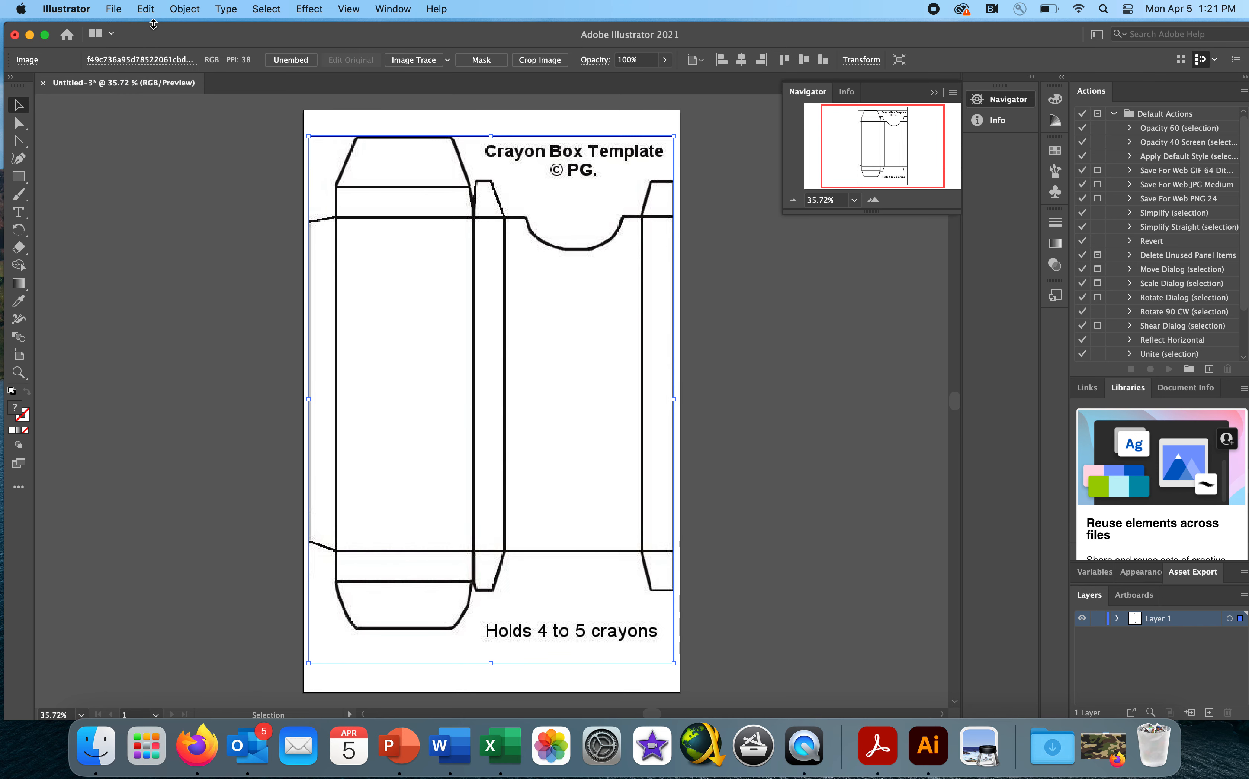
left_click(146, 10)
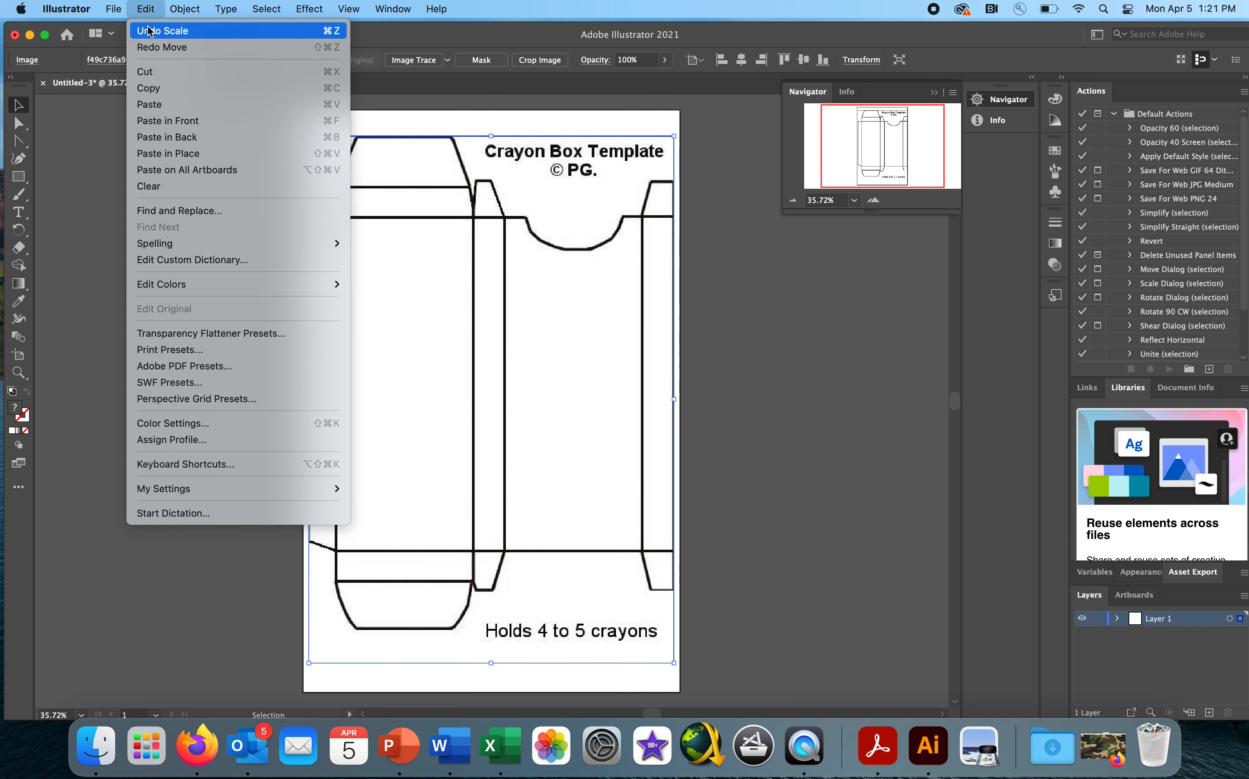
left_click(149, 31)
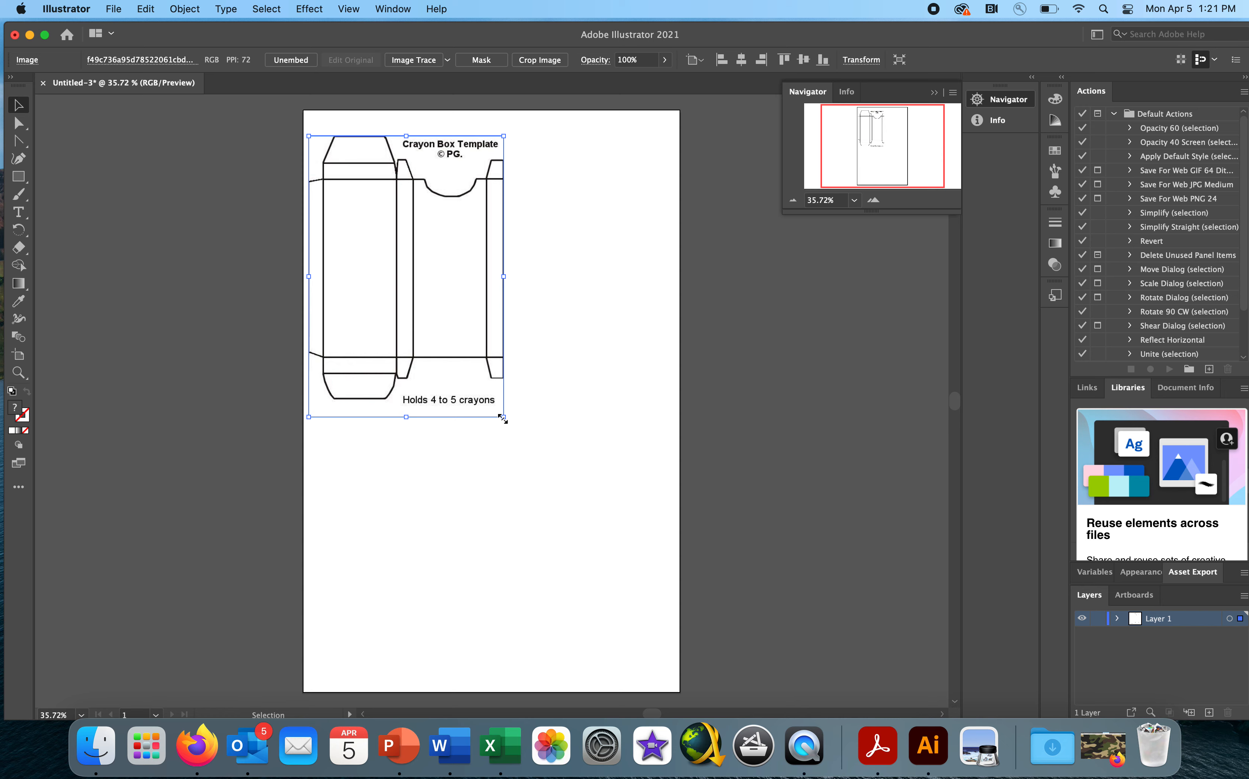
- Try stretching the template freely from its lower-right corner without keeping its proportions, and undo the scaling
left_click_drag(502, 418, 676, 666)
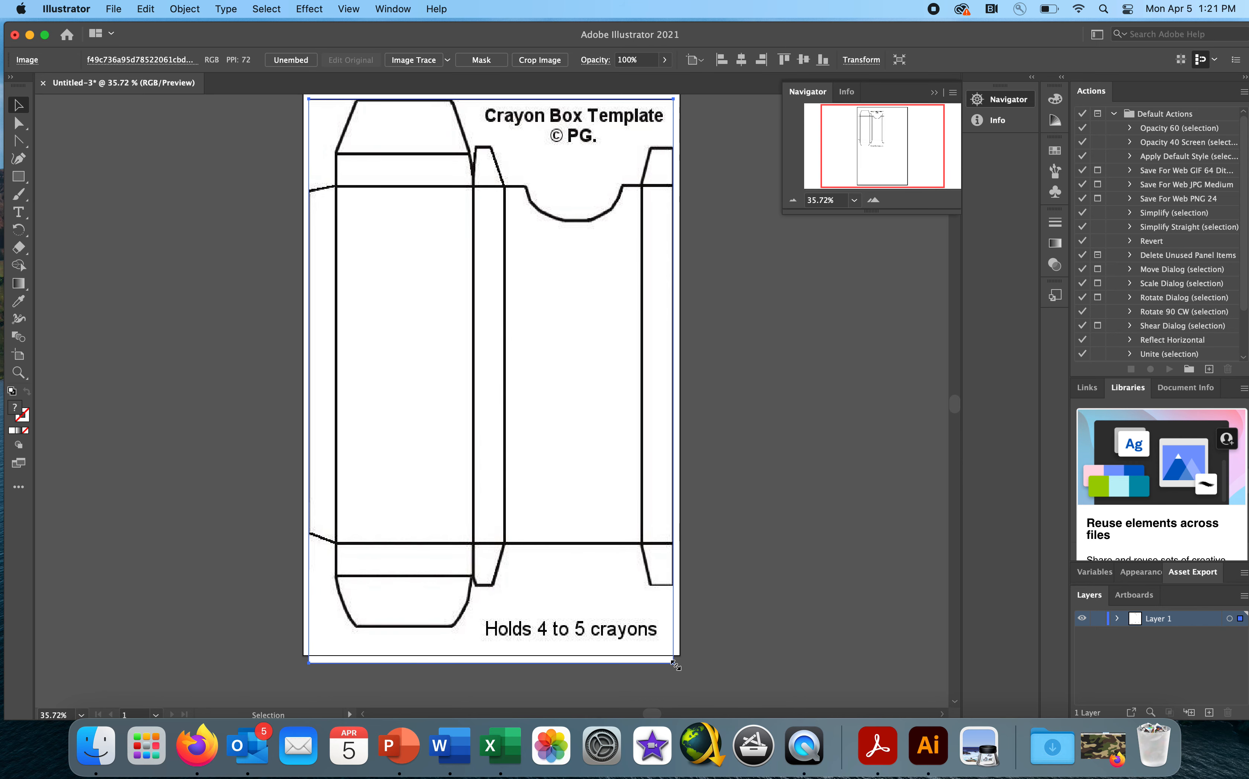
left_click_drag(675, 666, 677, 667)
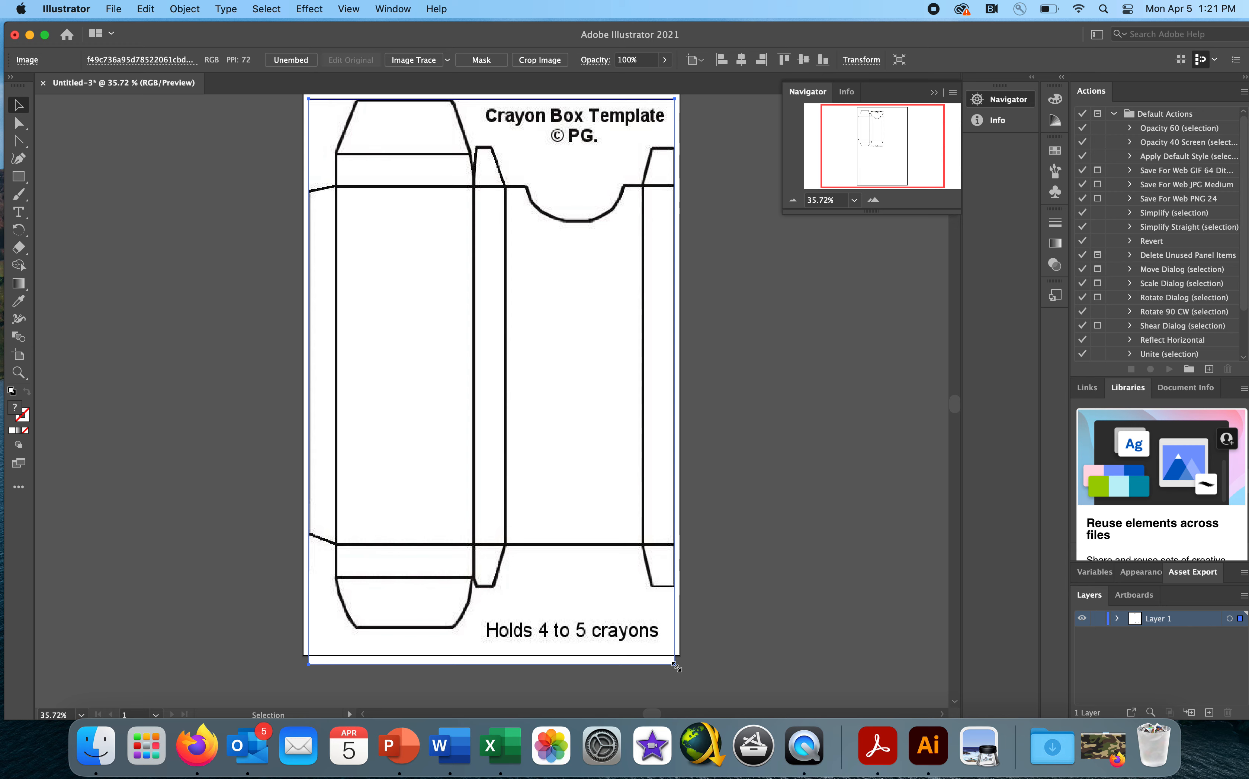
mouse_move(677, 667)
left_mouse_down()
mouse_move(675, 681)
mouse_move(657, 682)
left_mouse_up()
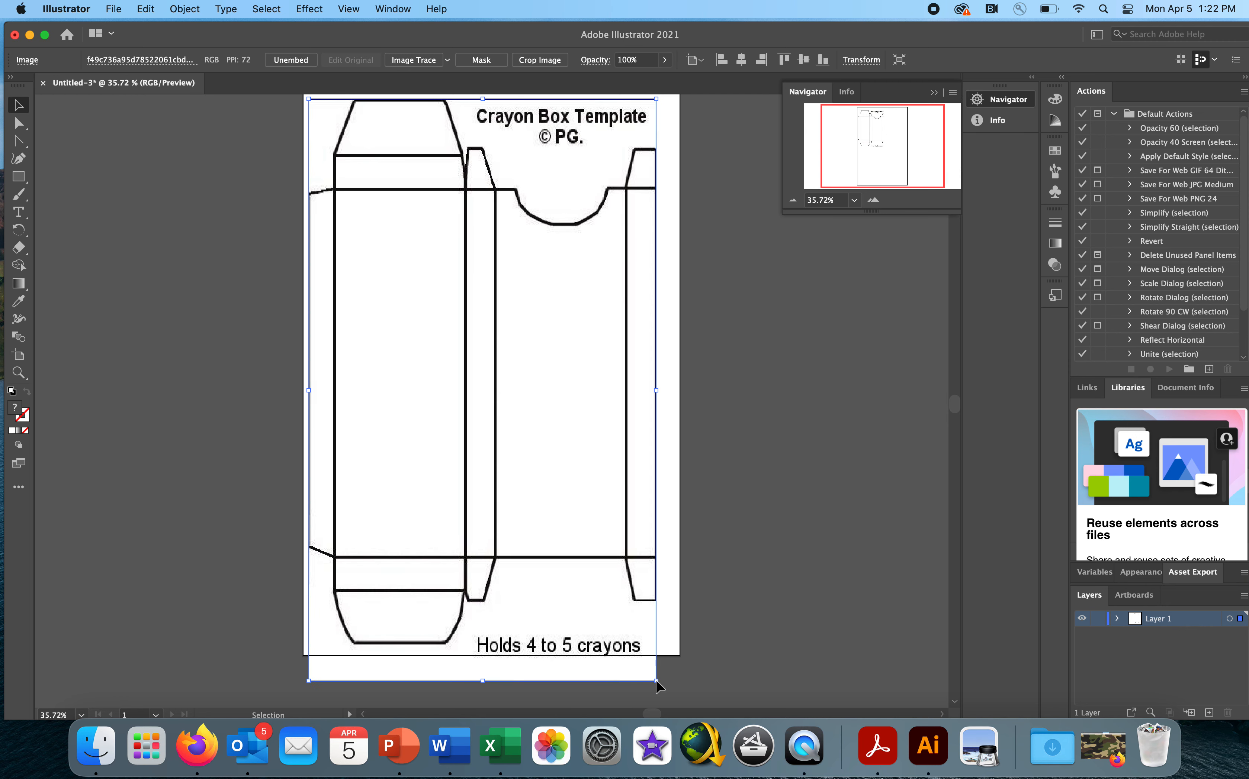
left_click(146, 10)
left_click(150, 34)
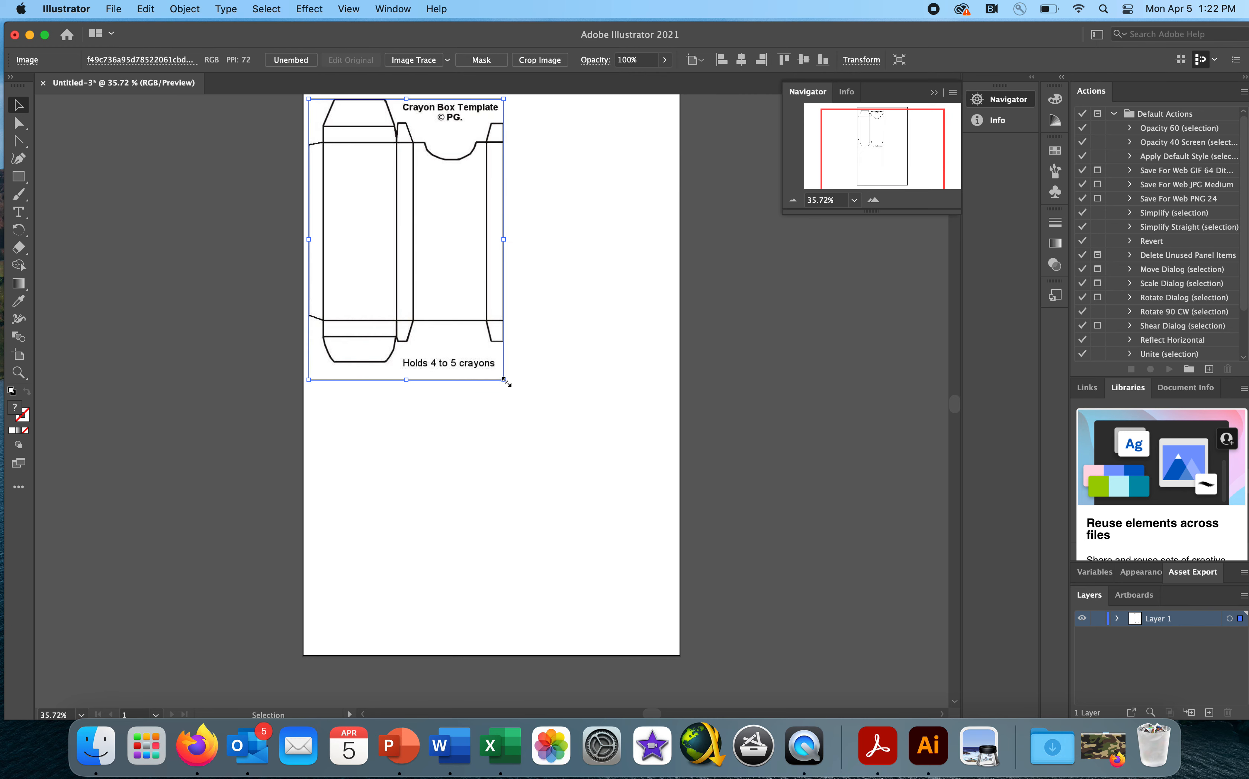
- Scale the template proportionally from its lower-right corner to nearly the artboard's full width and adjust its position on the page
left_click_drag(505, 381, 677, 671)
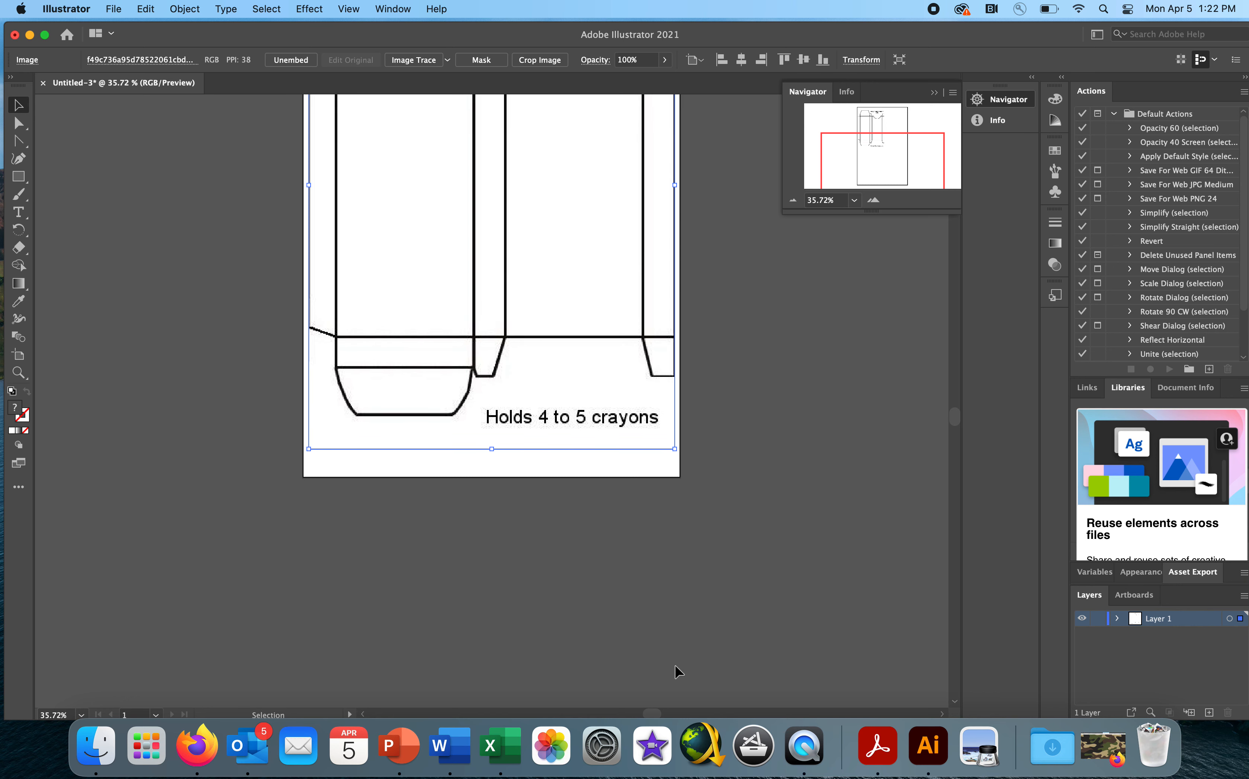
left_click(882, 145)
left_click_drag(882, 146, 881, 147)
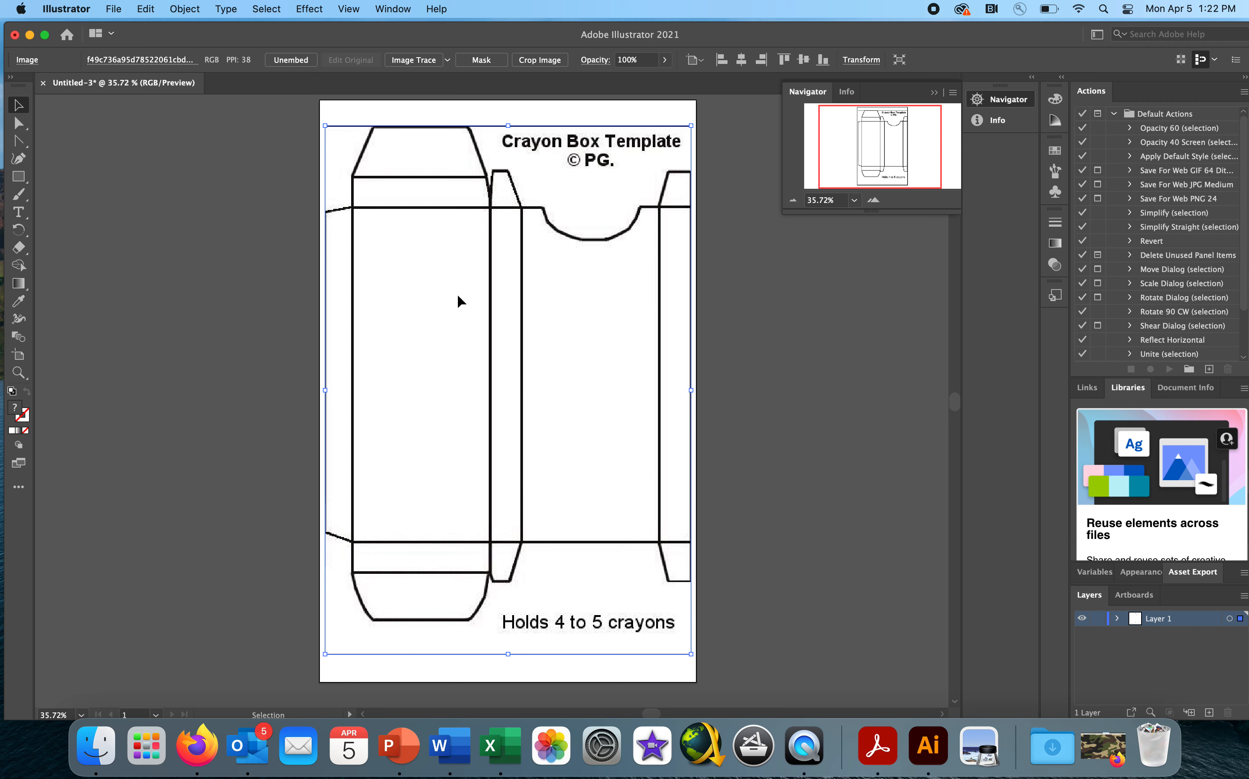
left_click_drag(457, 292, 455, 288)
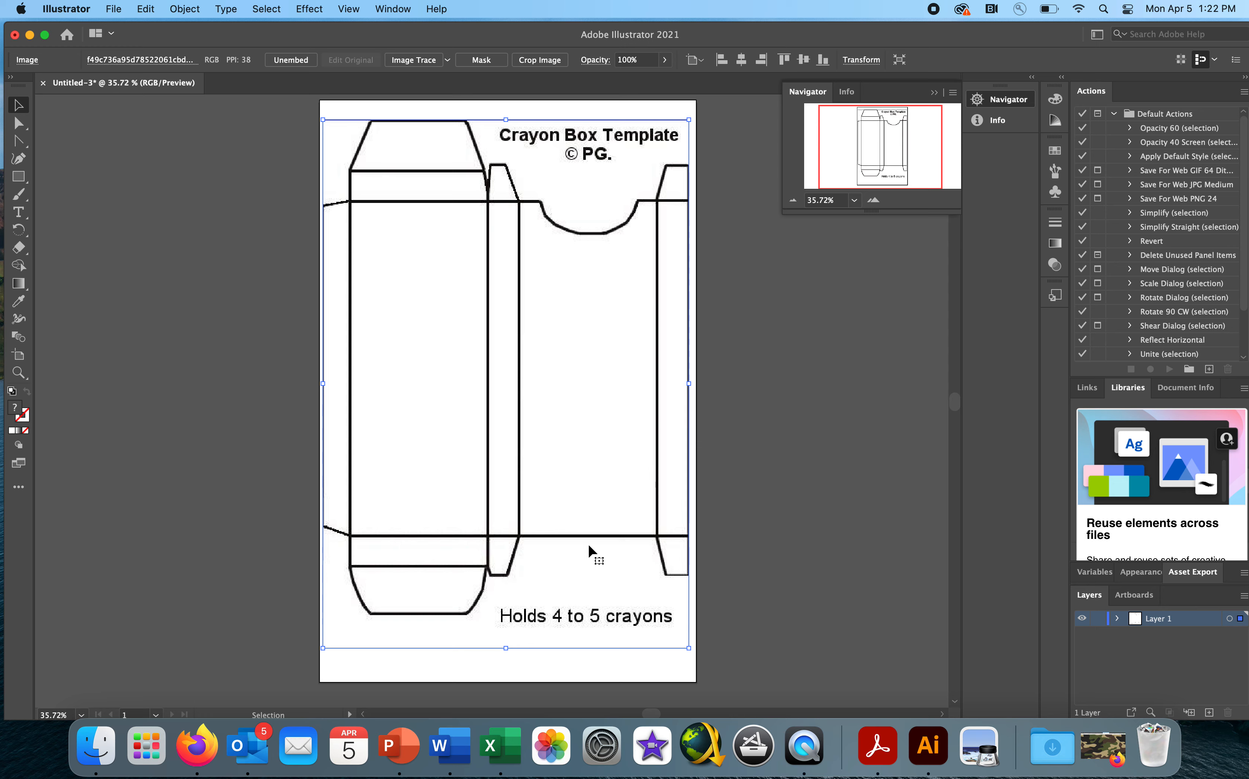
left_click_drag(549, 496, 548, 500)
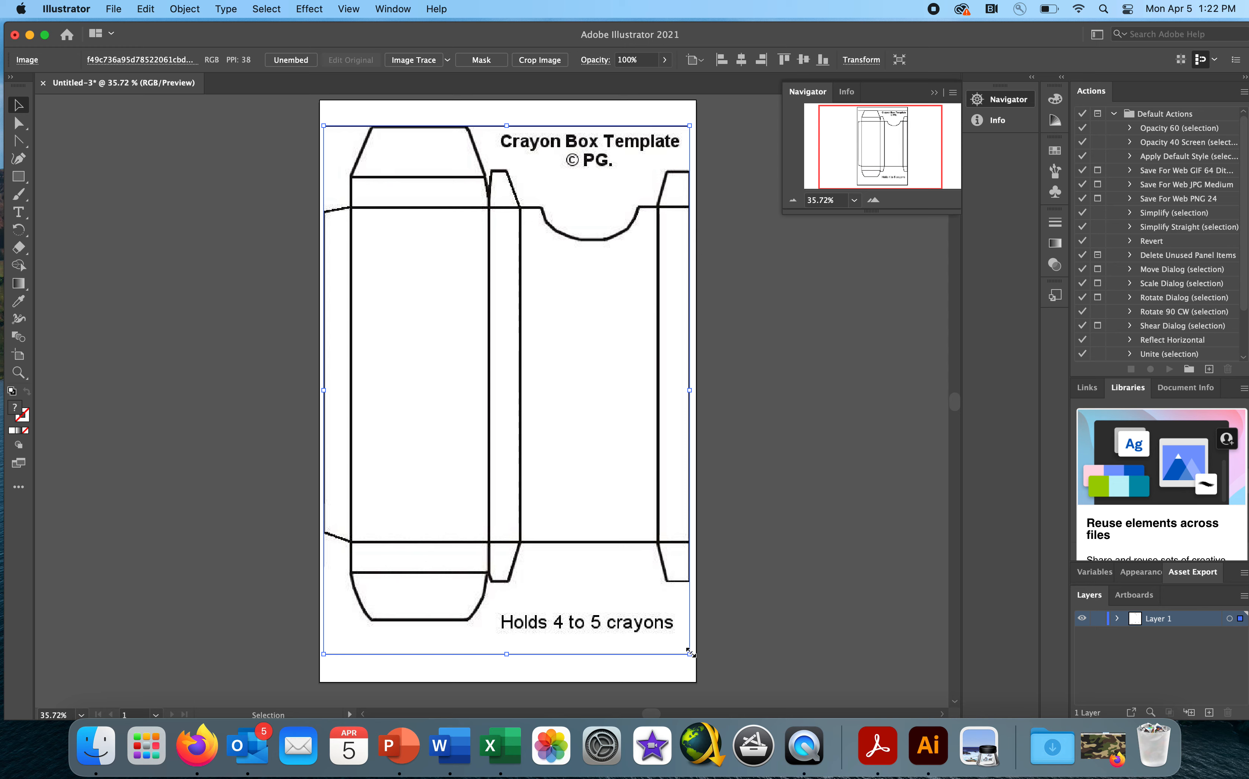
- Shrink the template slightly in proportion and center it on the artboard with small margins on both sides
left_click_drag(689, 652, 686, 650)
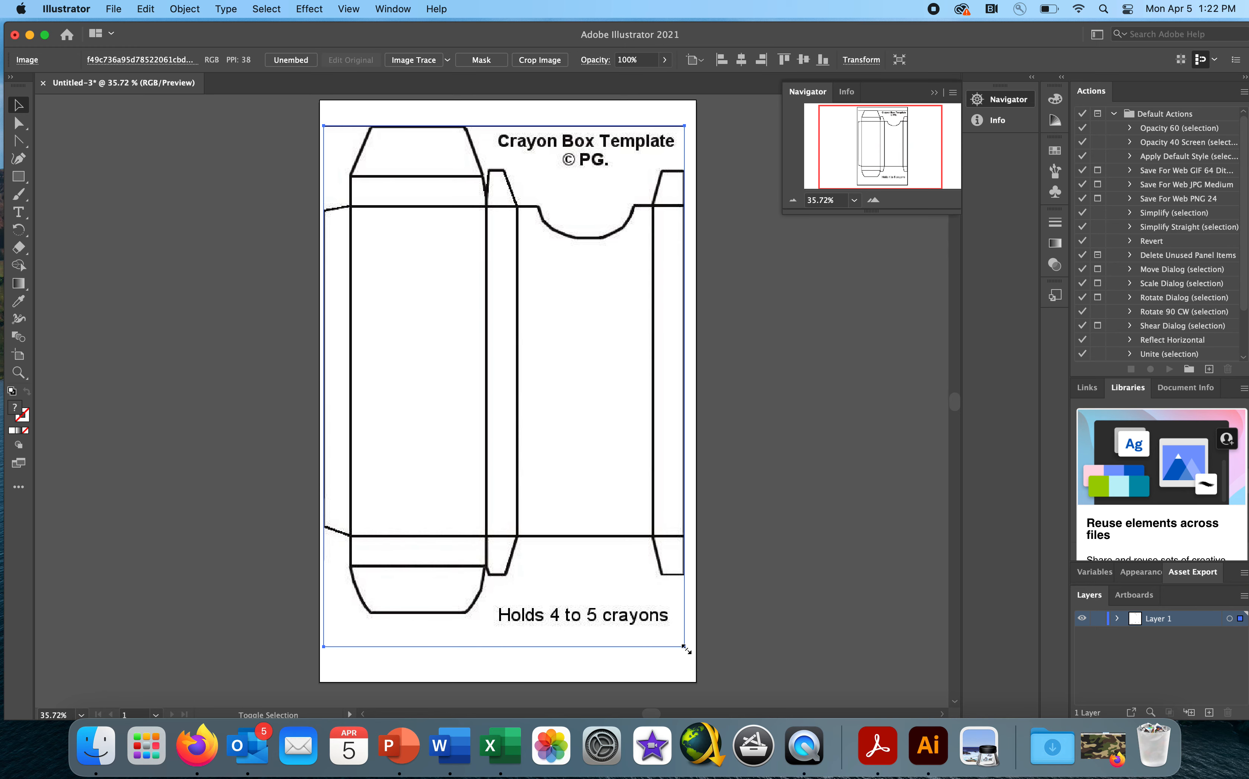
left_click_drag(534, 460, 537, 463)
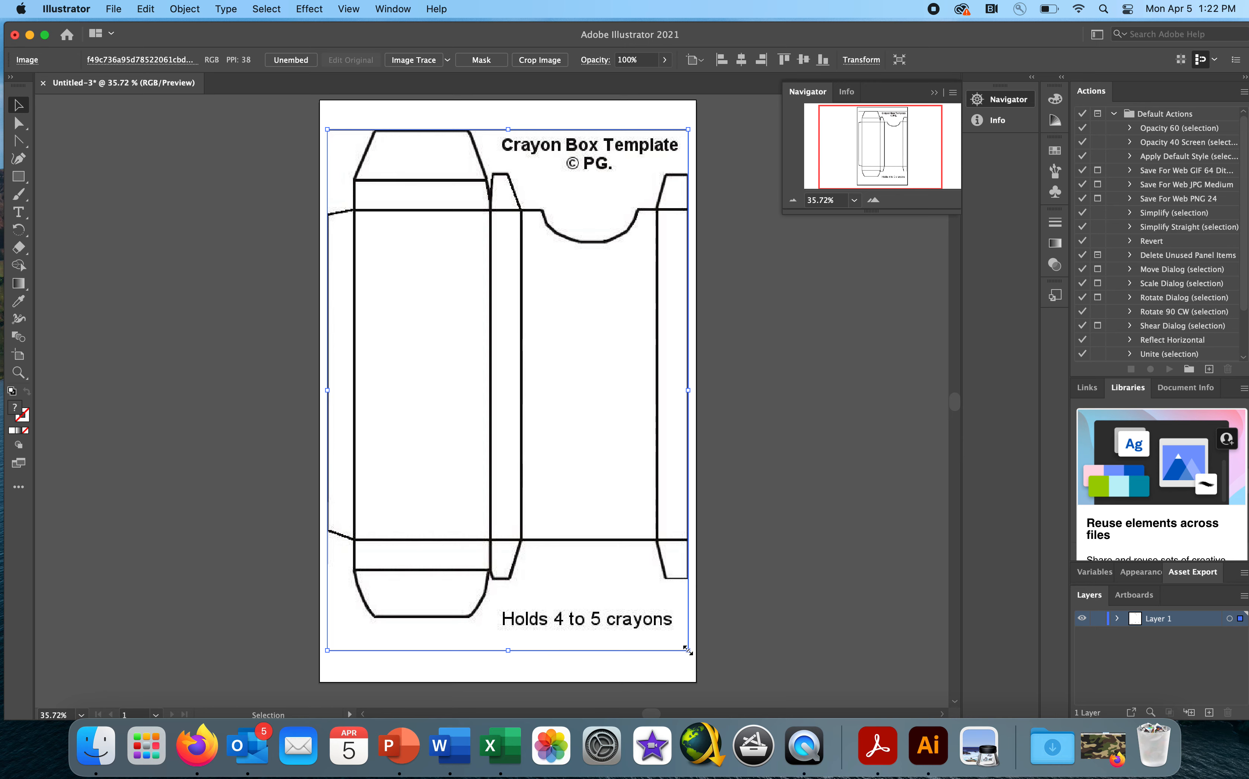
left_click_drag(688, 652, 685, 649)
left_click_drag(579, 469, 581, 468)
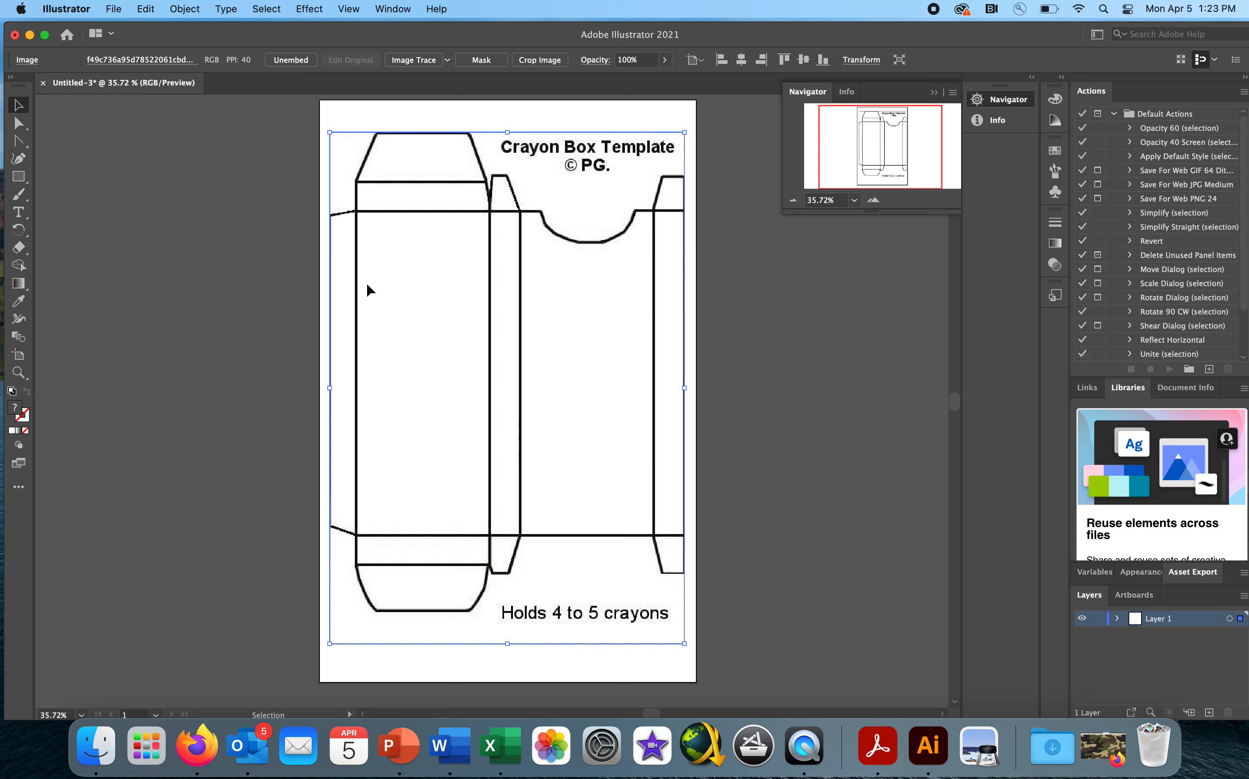
left_click_drag(367, 285, 366, 289)
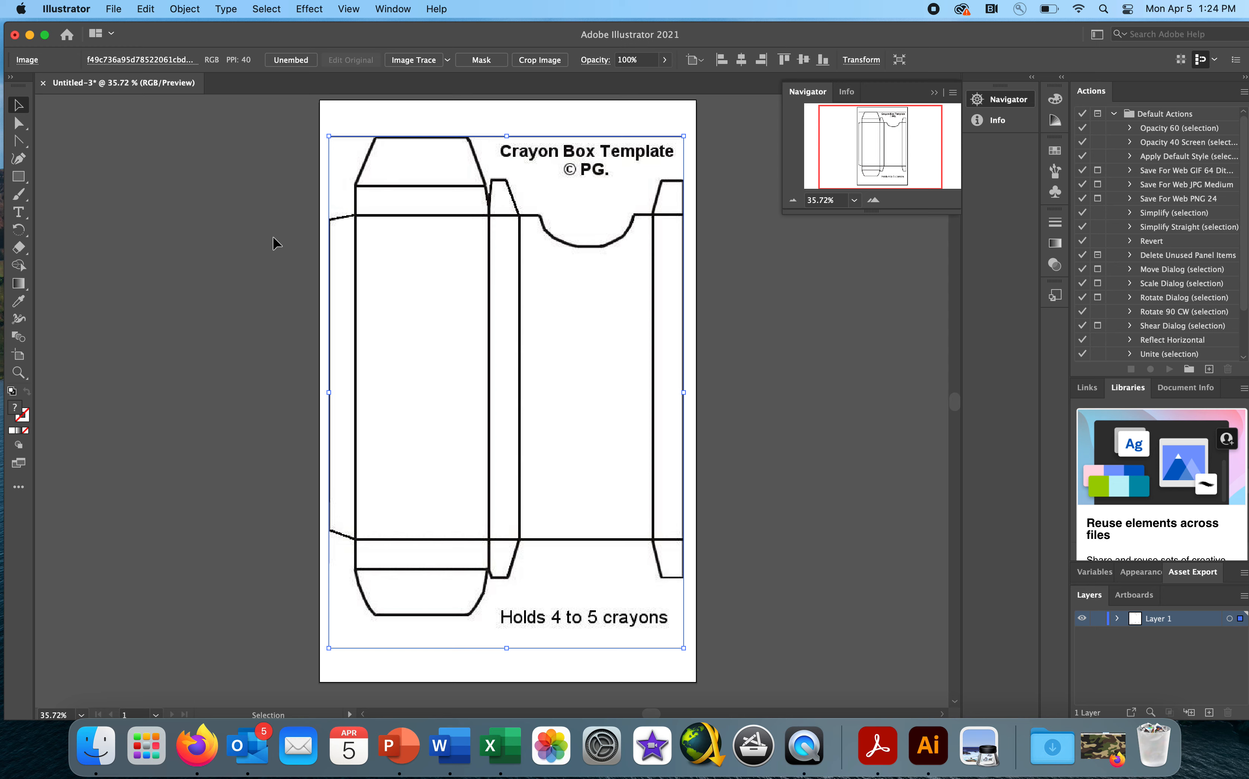
- Close the floating window of the original crayon box template and return to the Untitled-3 document
left_click(30, 37)
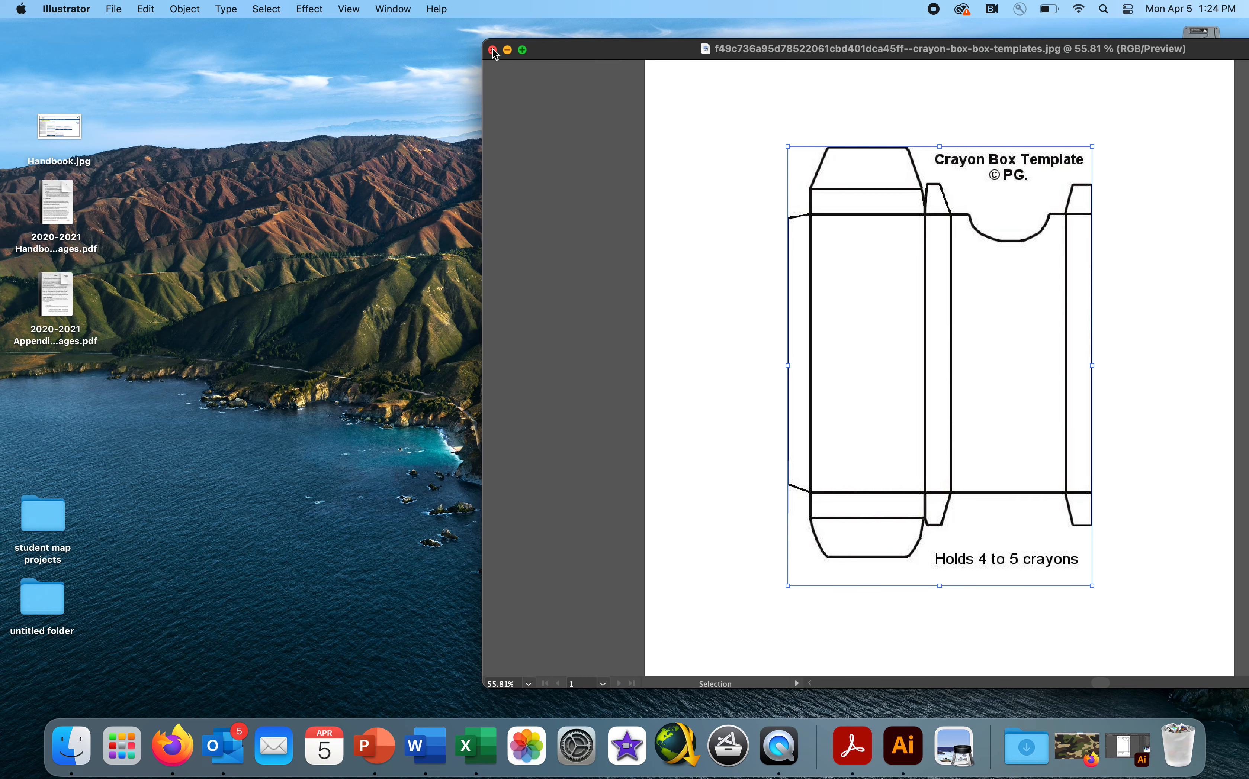
left_click(504, 50)
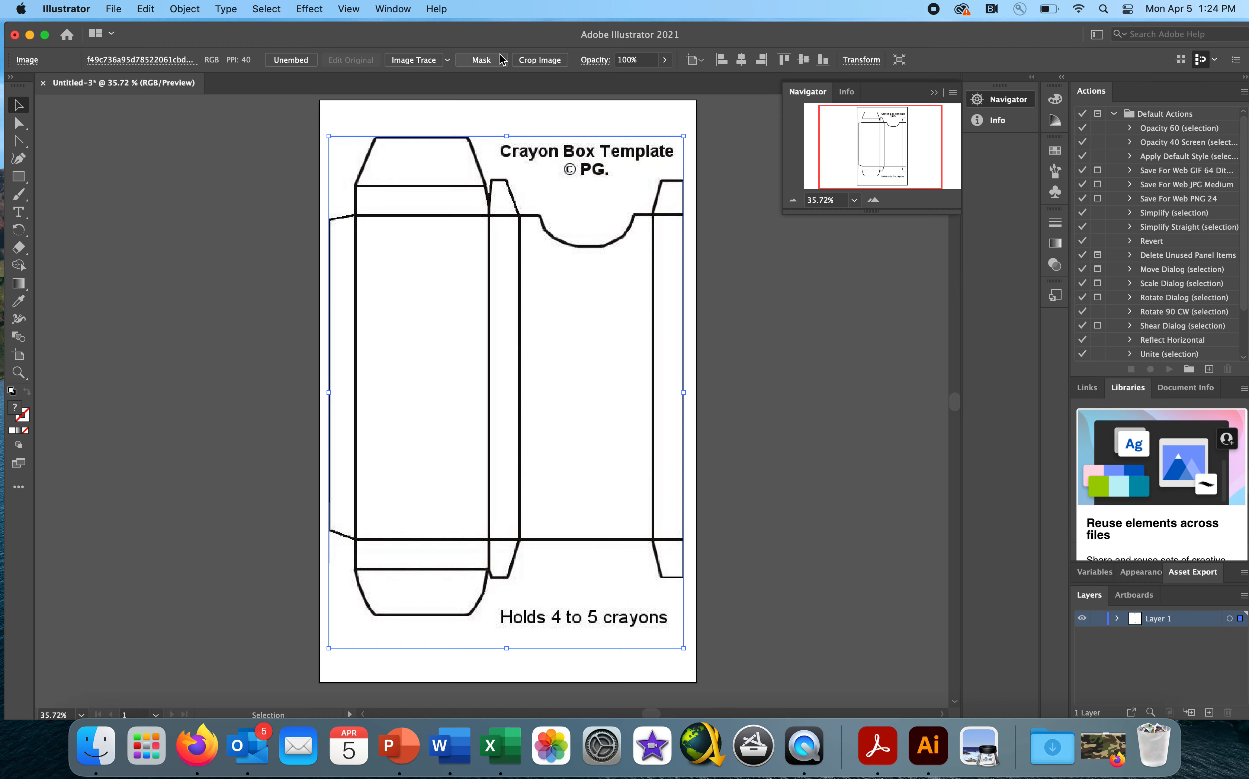
- Hide Illustrator and open the camouflage pattern JPG from the desktop in Illustrator
left_click(72, 9)
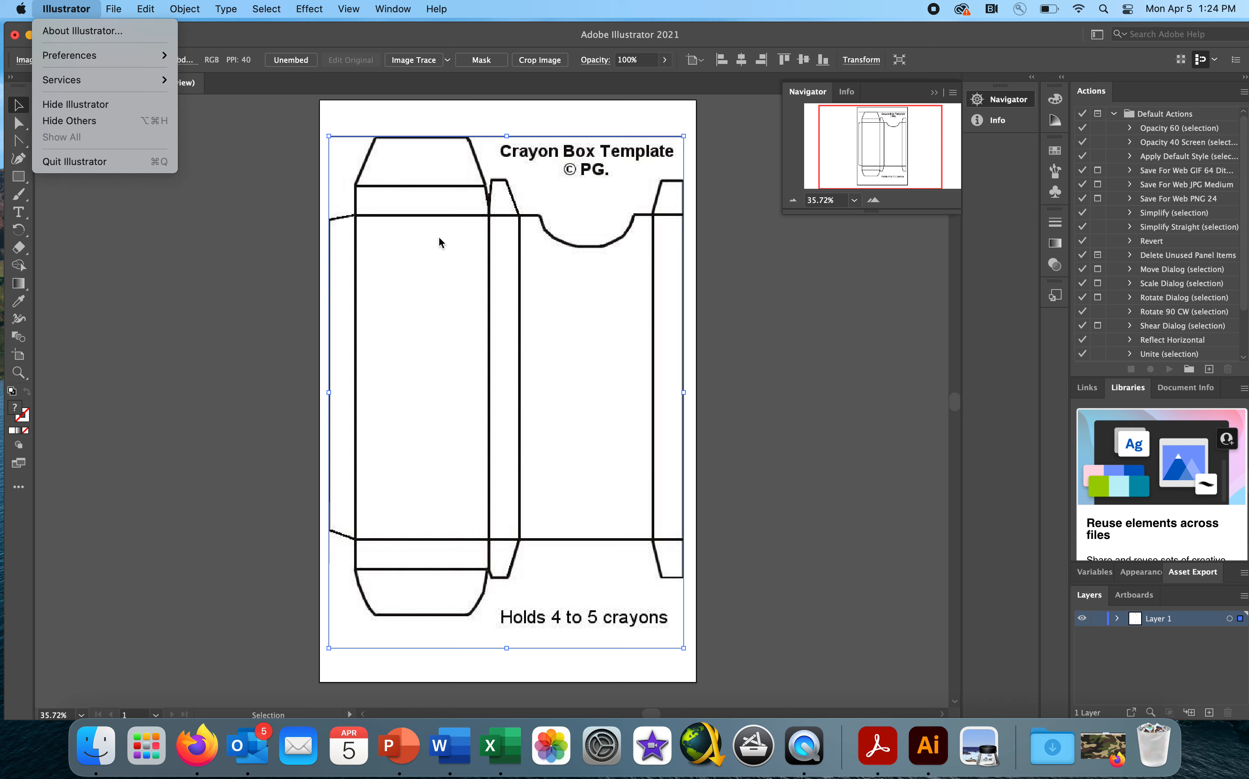
left_click(75, 104)
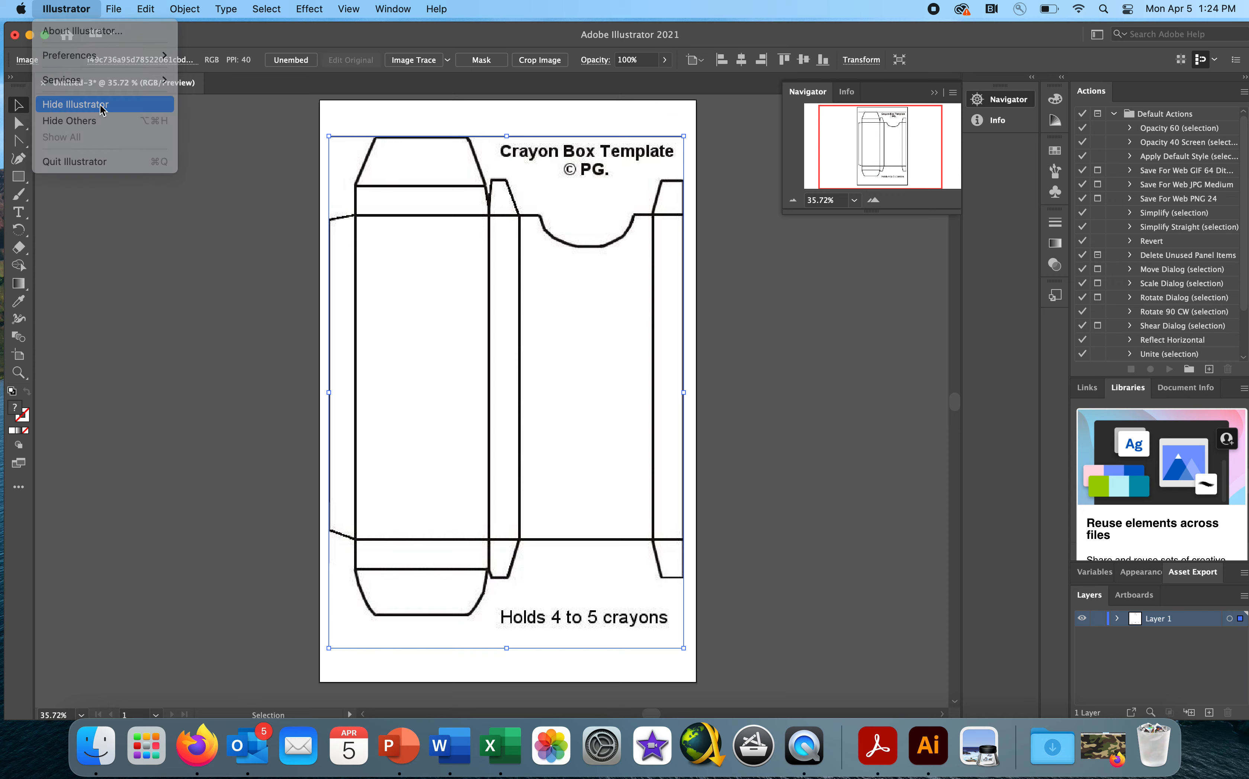
left_click(920, 487)
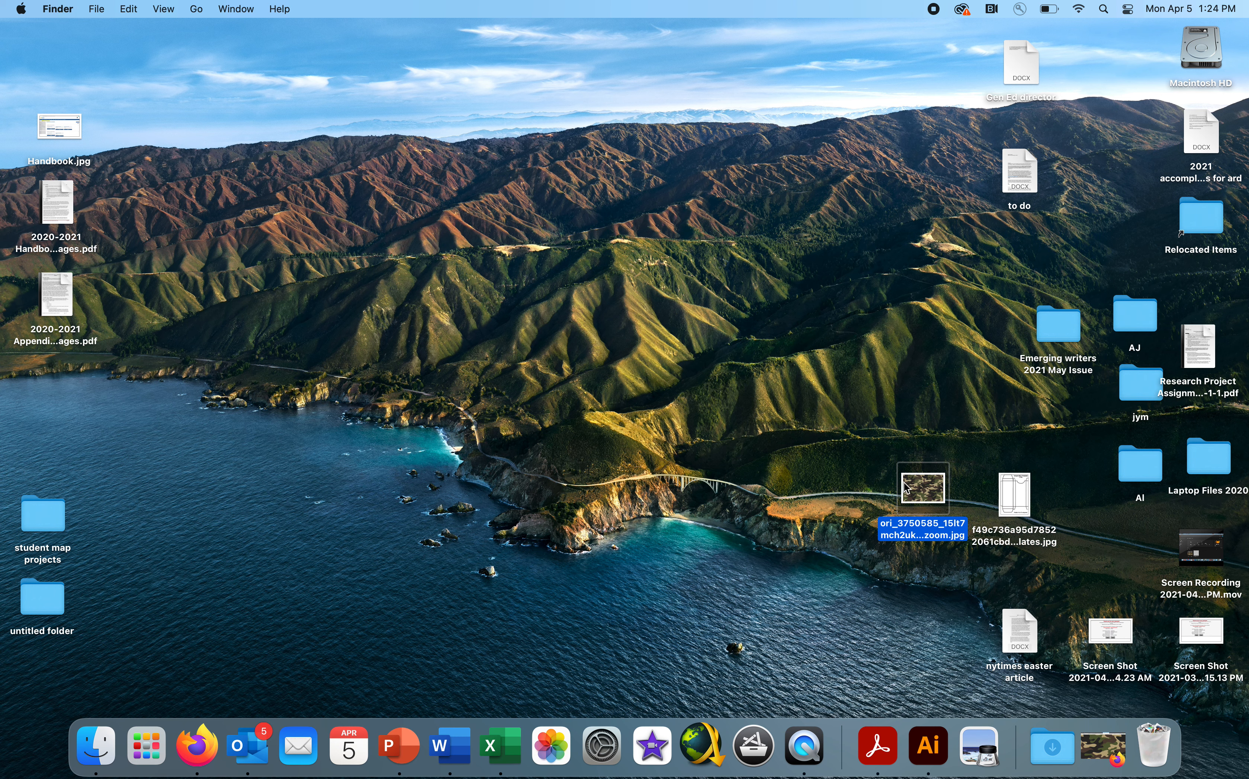
left_click(922, 752)
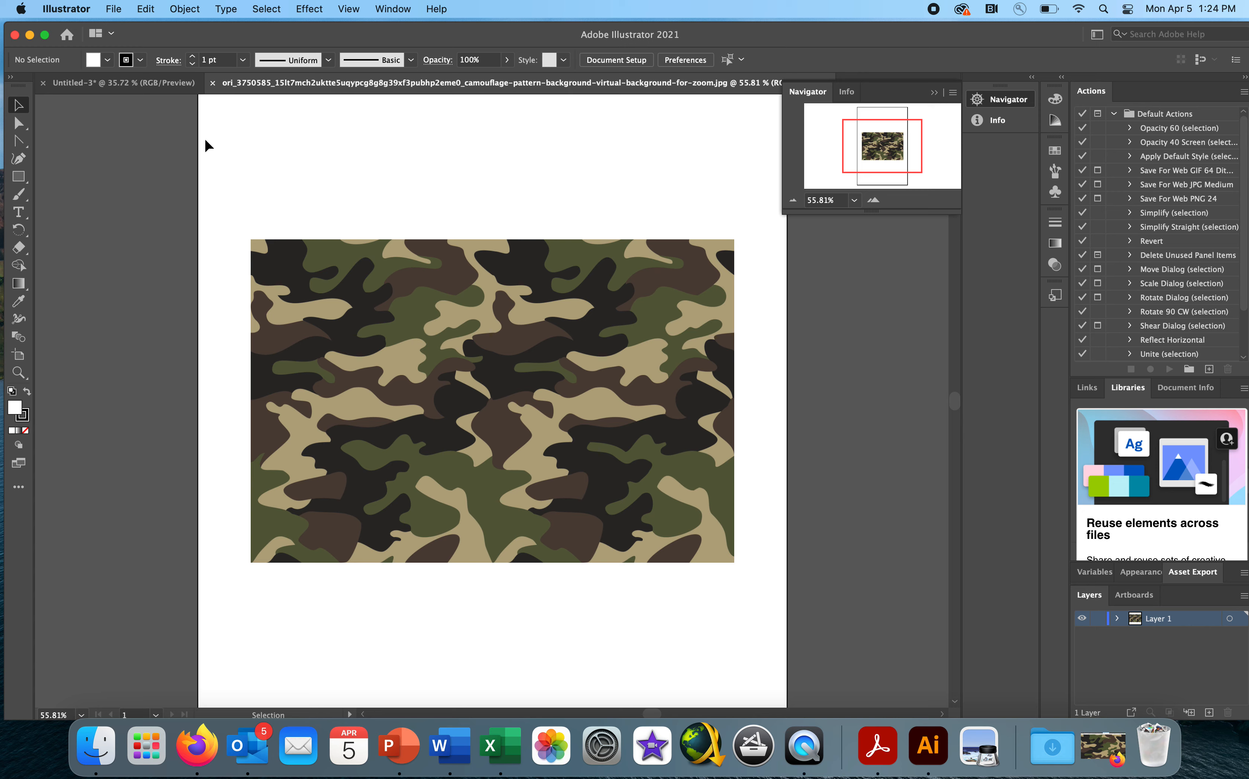
- Float the camouflage document in its own window and bring its image into the Untitled-3 document over the crayon box template
left_click(140, 84)
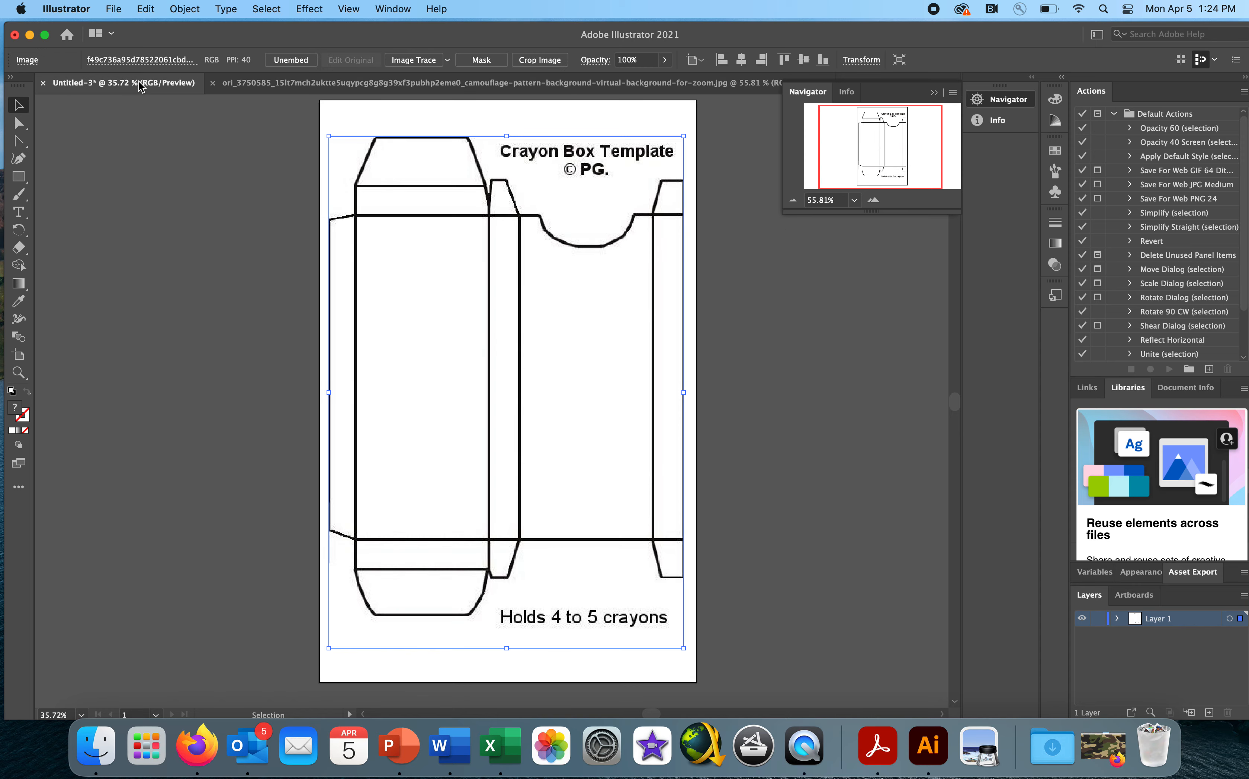
left_click(262, 85)
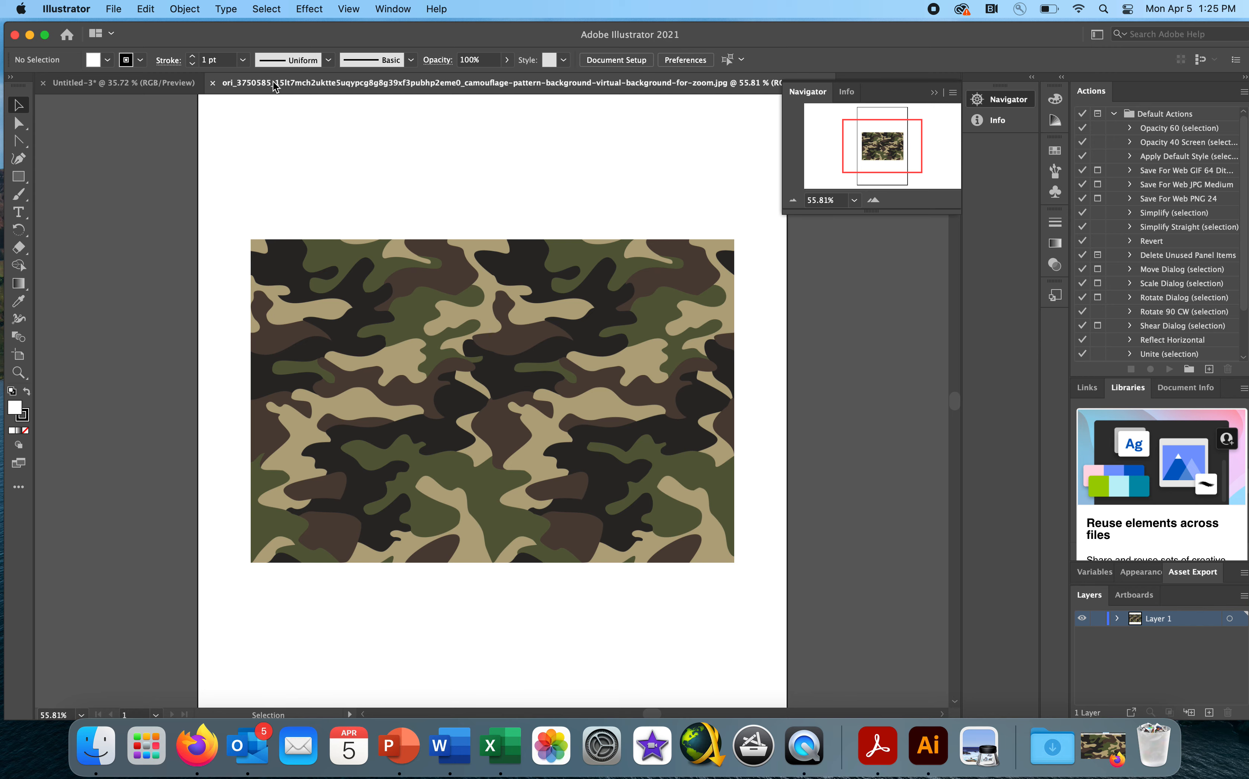
left_click_drag(273, 85, 484, 42)
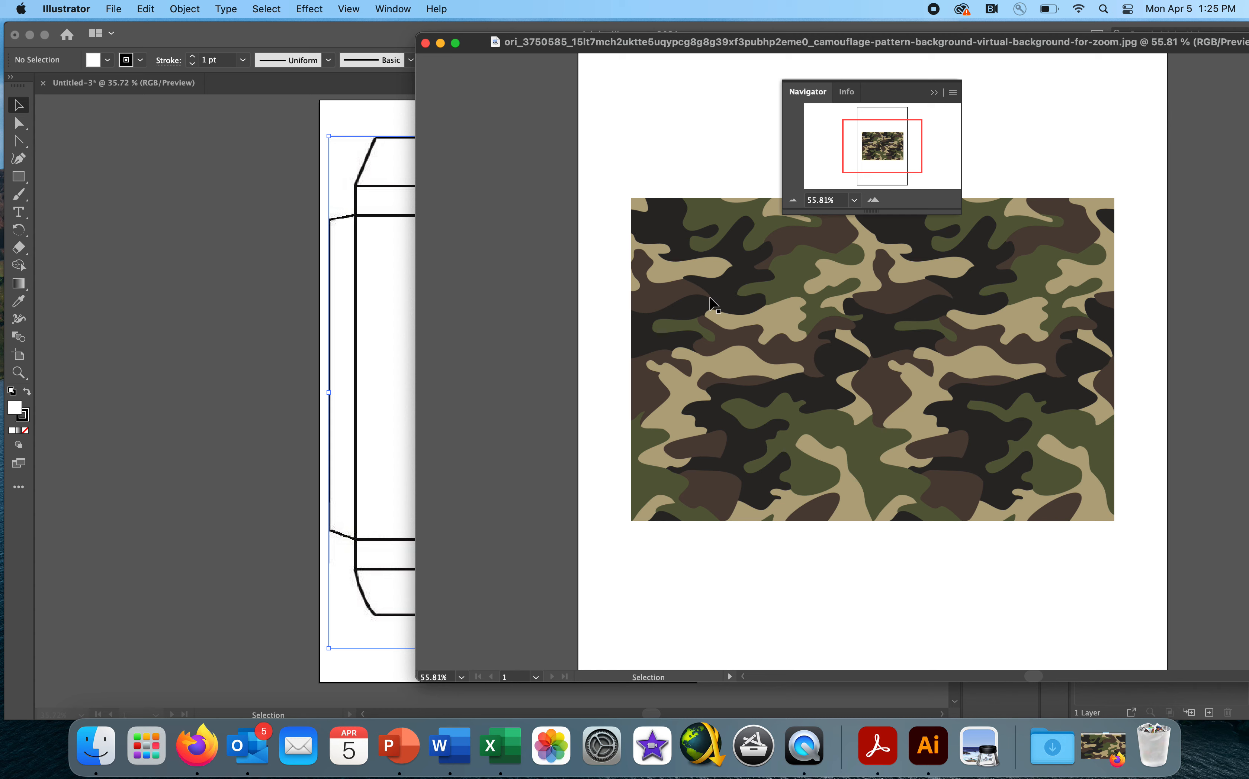
left_click(694, 302)
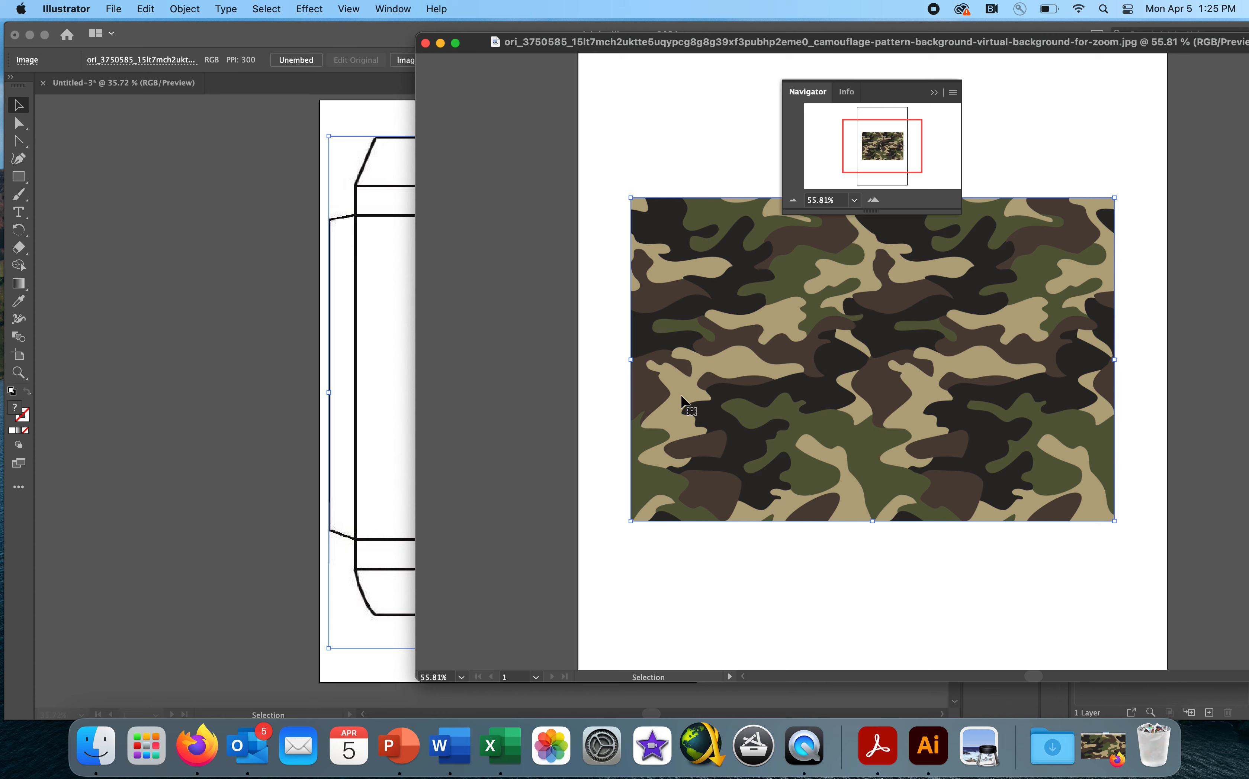
left_click_drag(674, 305, 397, 247)
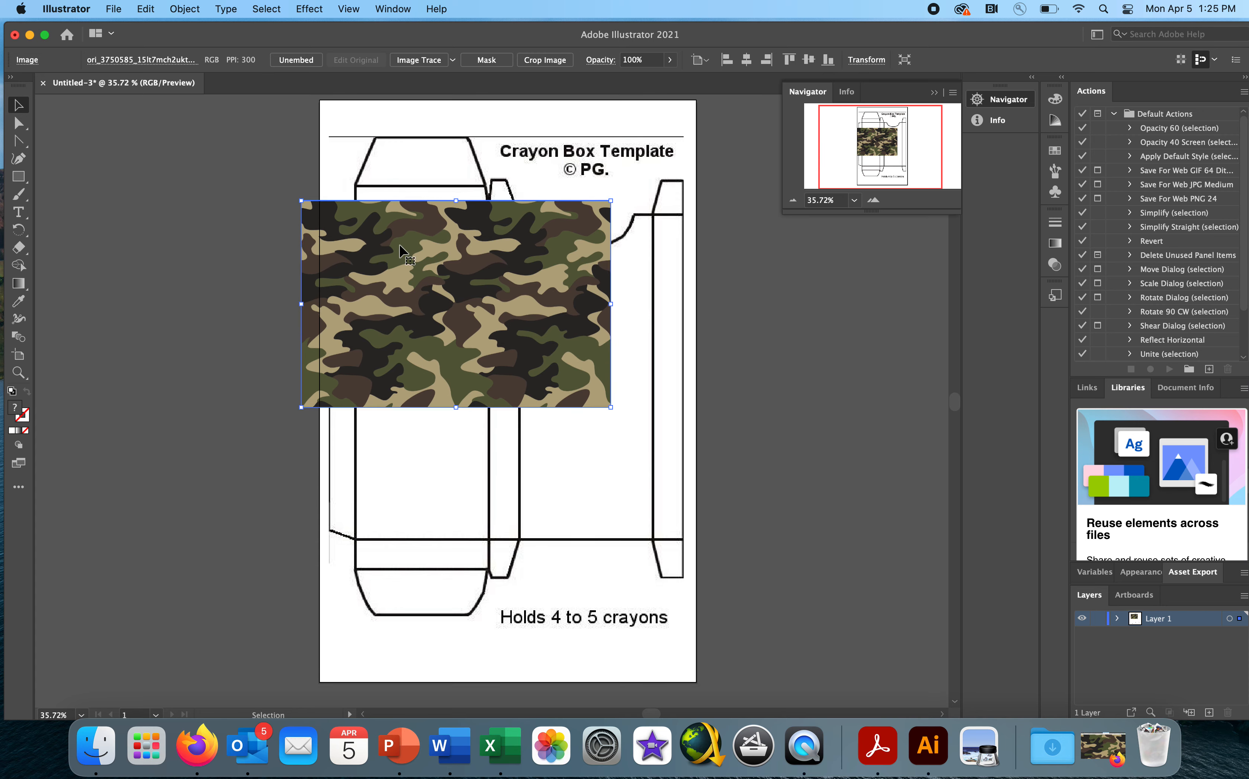
- Rotate the camouflage image 90 degrees to portrait, align it with the artboard's upper-left corner and scale it proportionally to the artboard's full width
left_click_drag(616, 194, 531, 413)
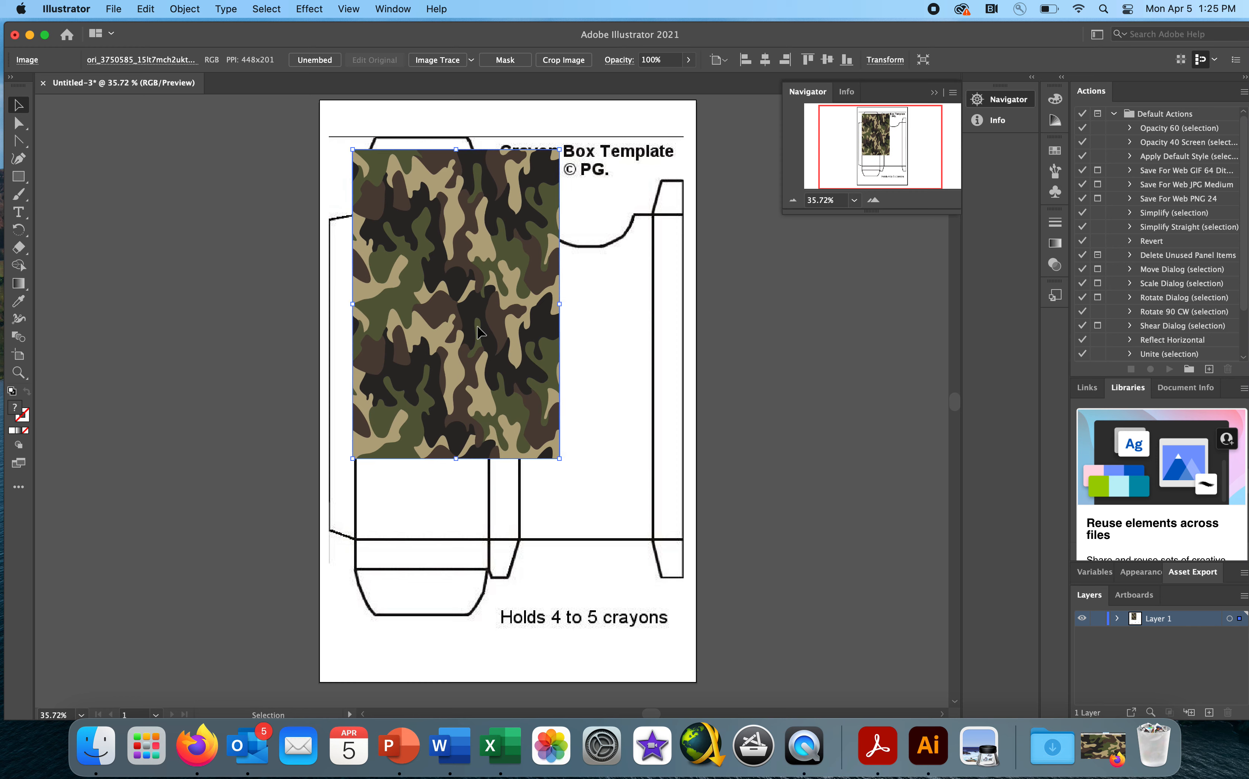
left_click_drag(485, 339, 453, 291)
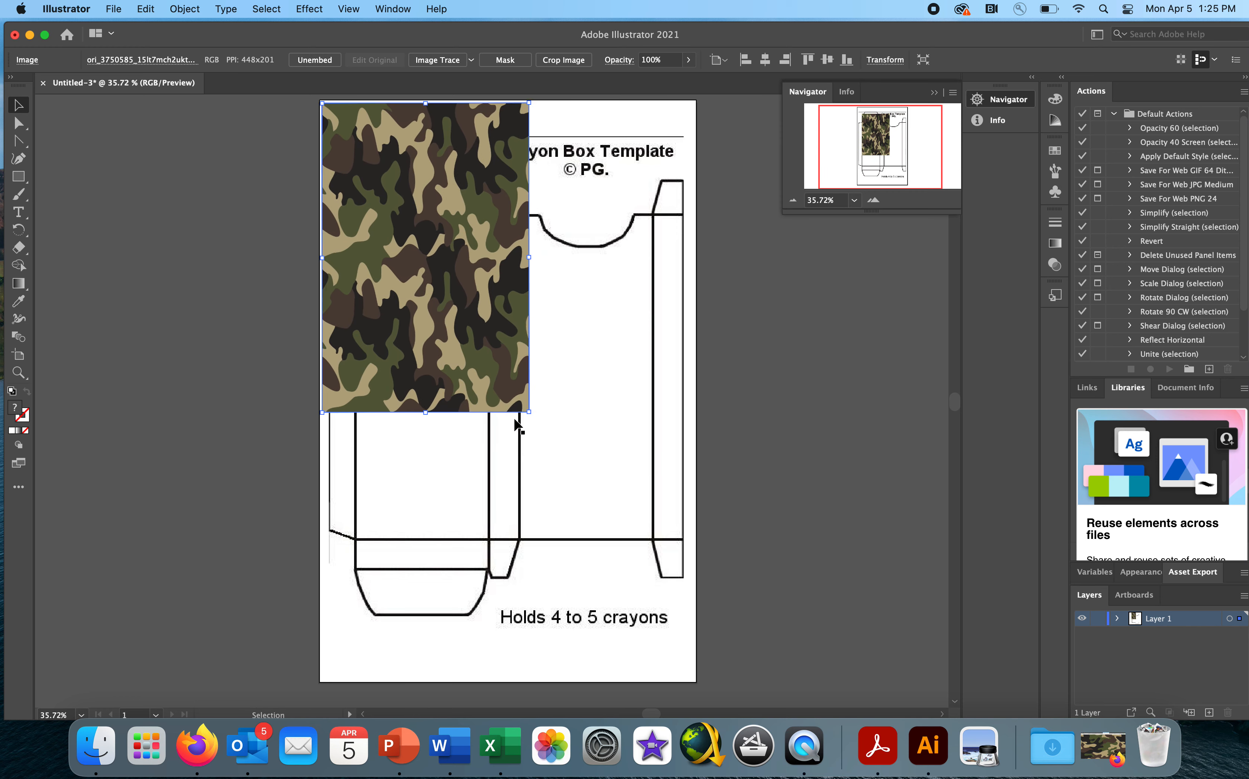
left_click_drag(527, 412, 698, 692)
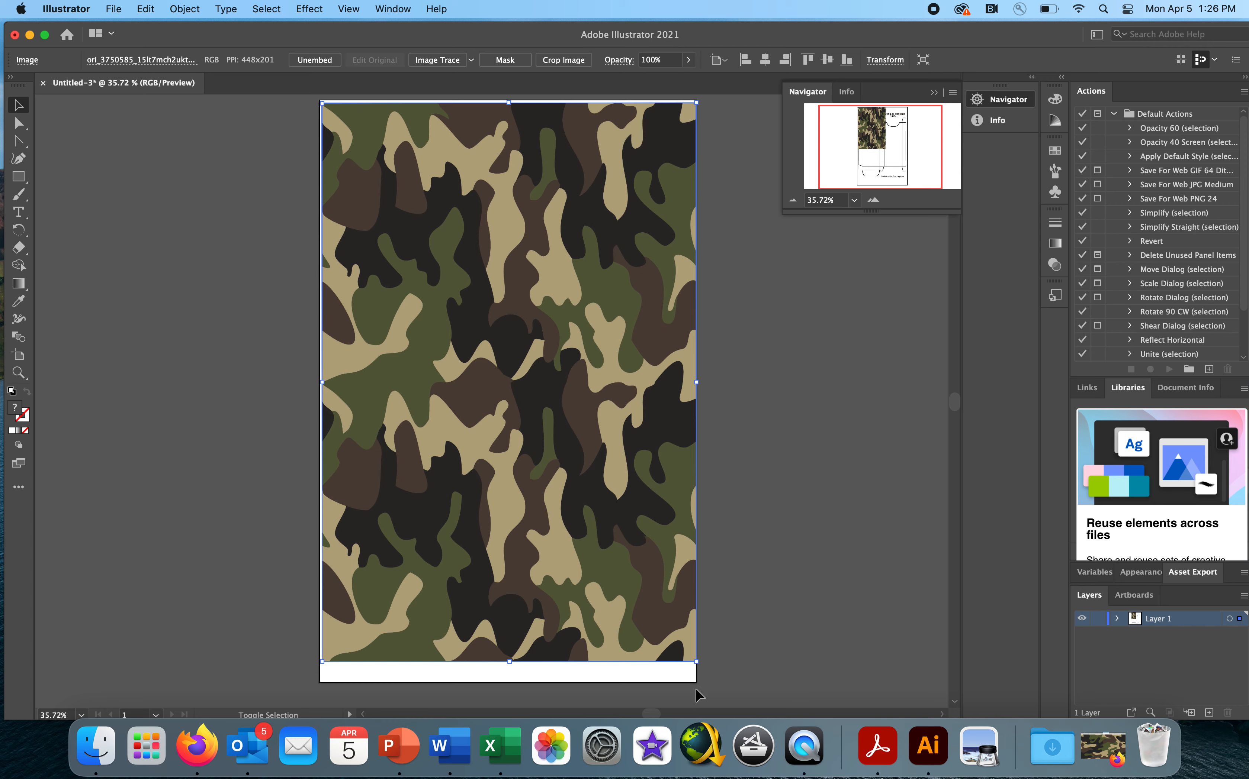
left_click_drag(573, 548, 573, 547)
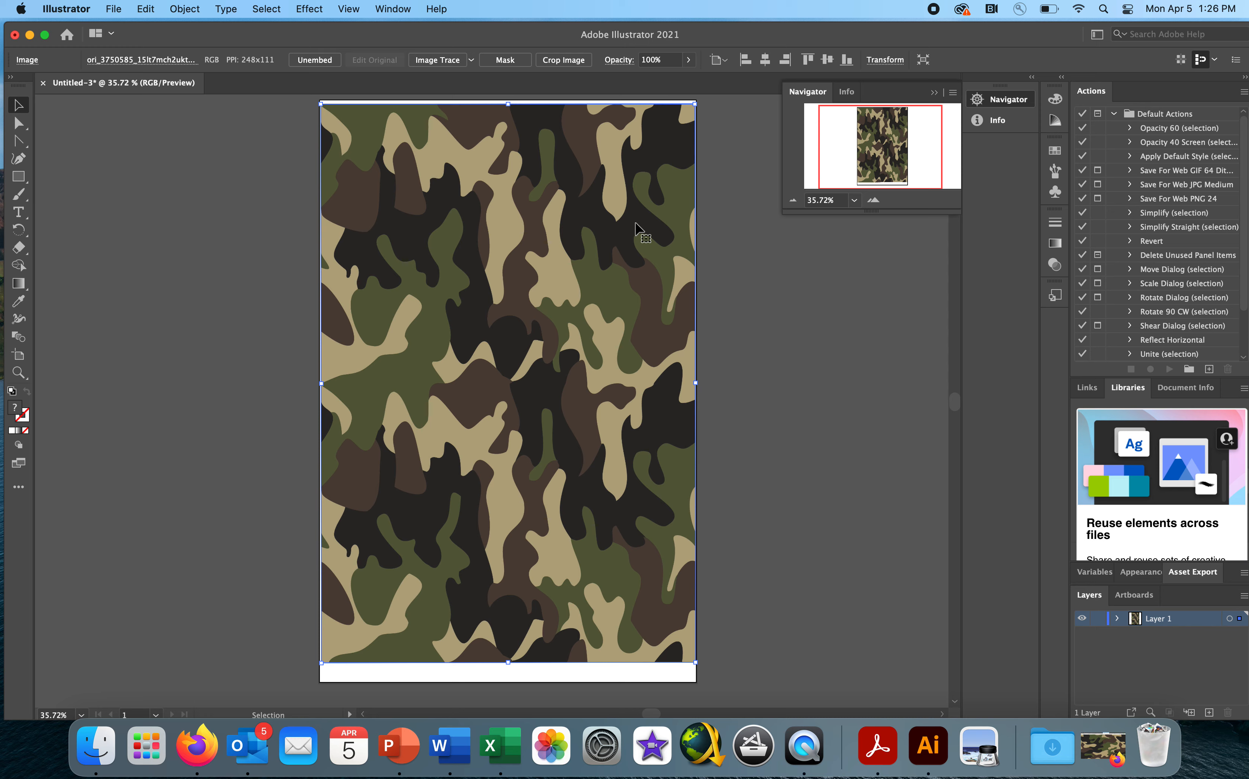
- Collapse the floating Navigator panel and send the camouflage image to the back, behind the crayon box template
left_click(934, 93)
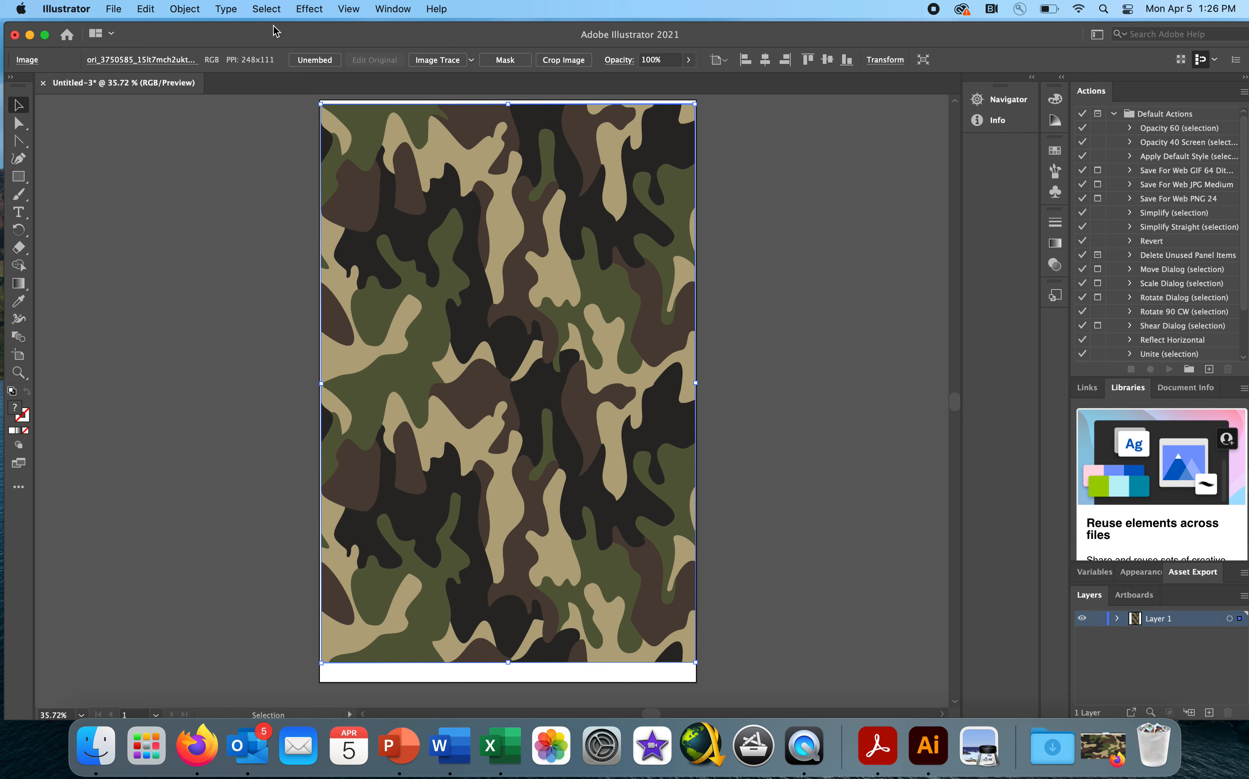
left_click(187, 9)
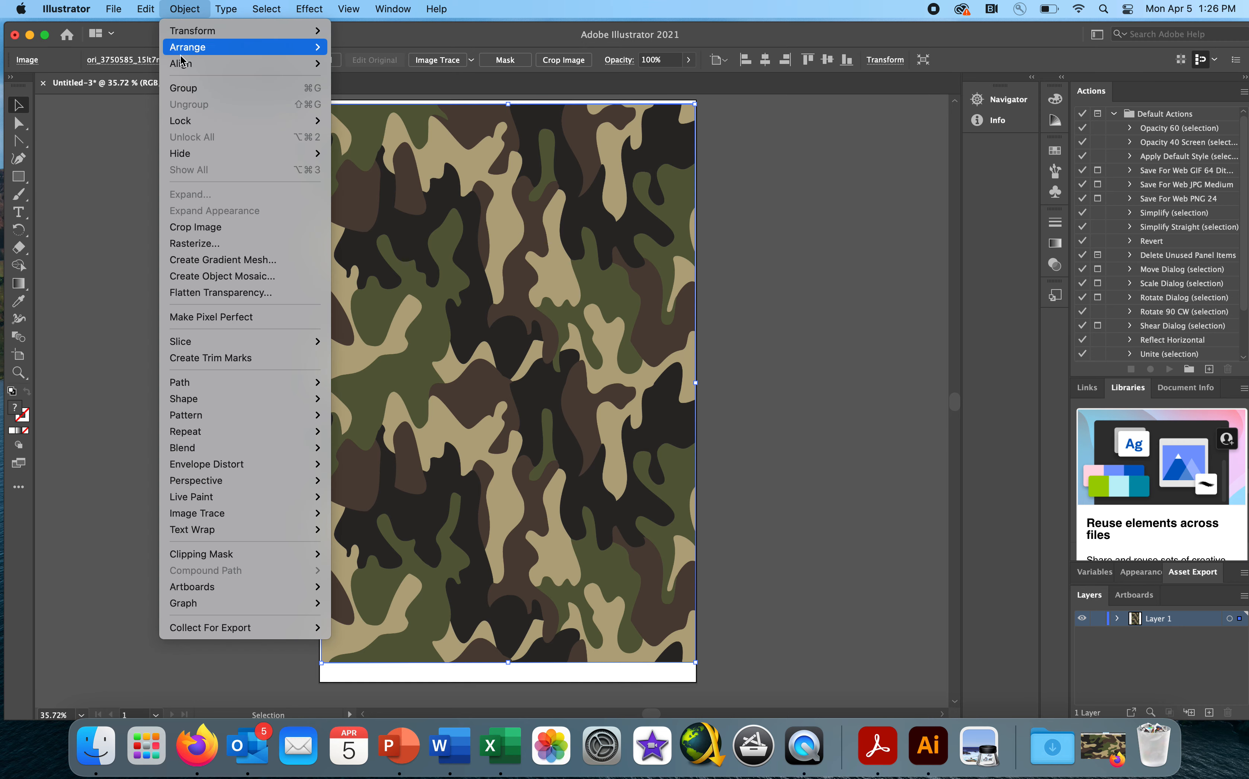
mouse_move(243, 47)
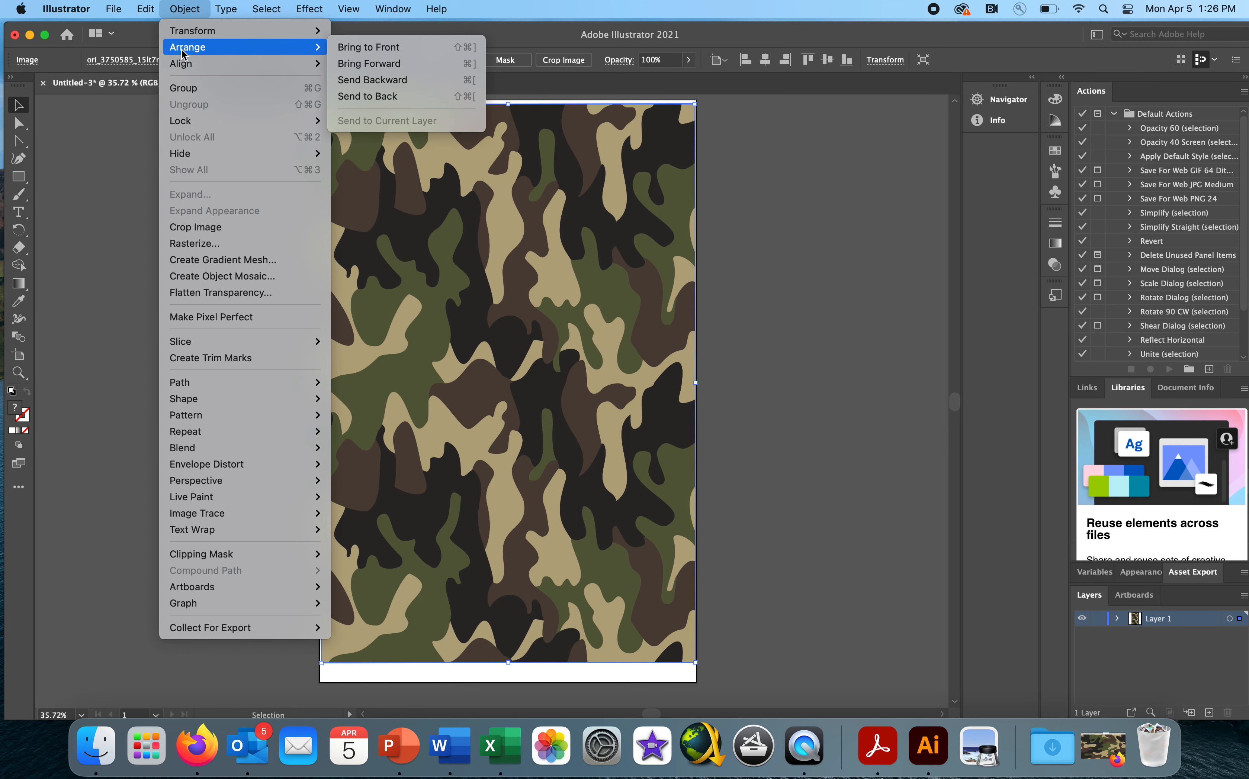
left_click(368, 96)
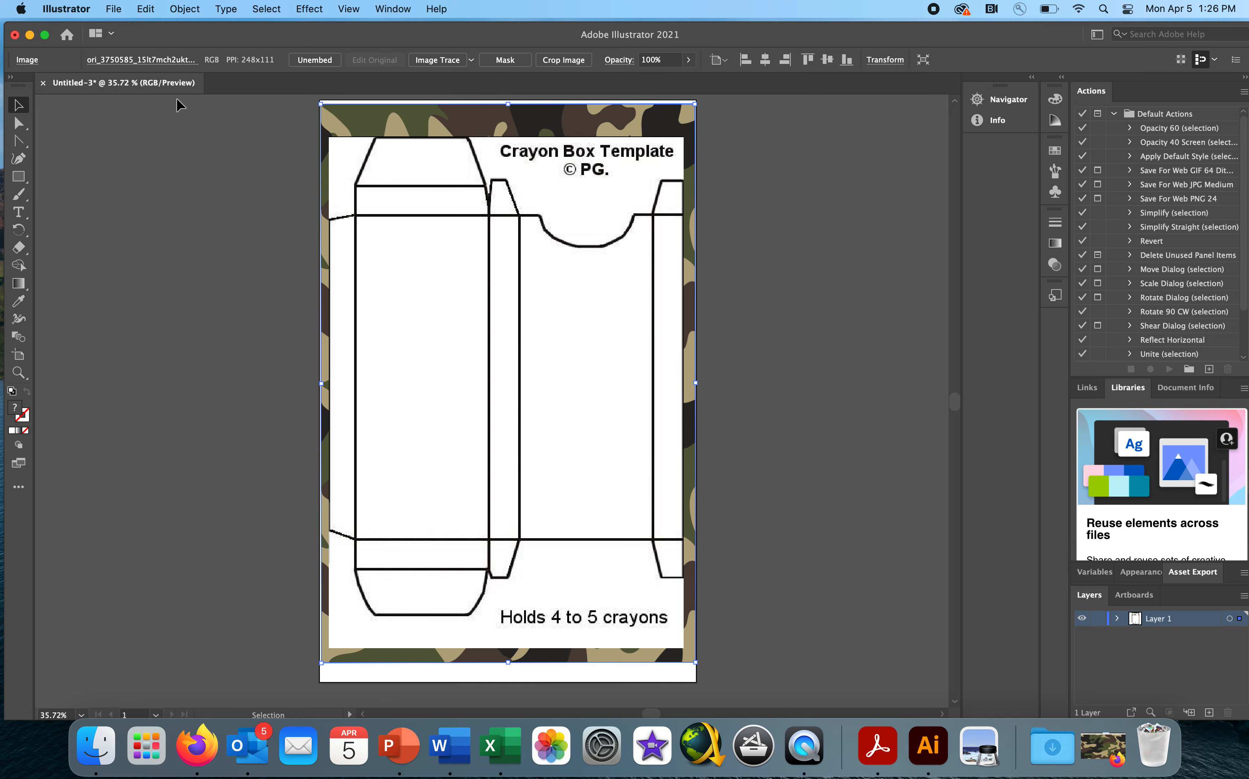
left_click(176, 14)
mouse_move(176, 48)
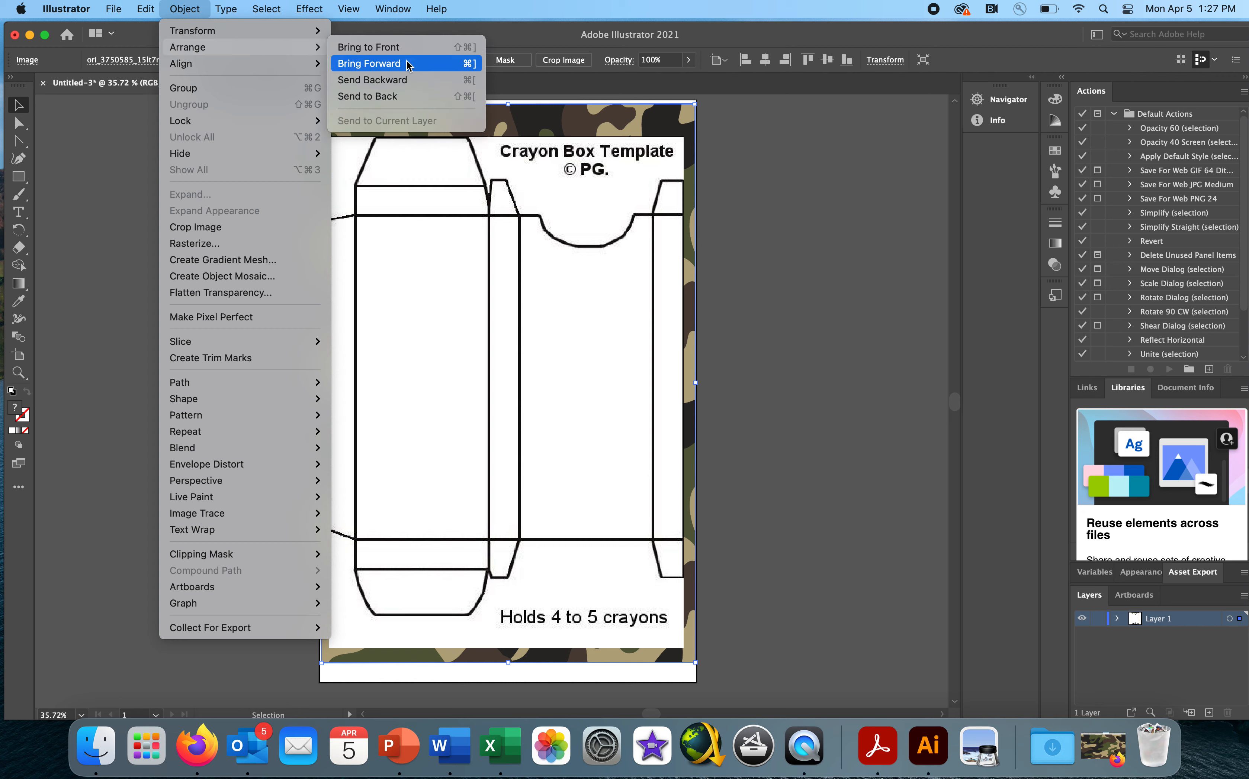
left_click(744, 122)
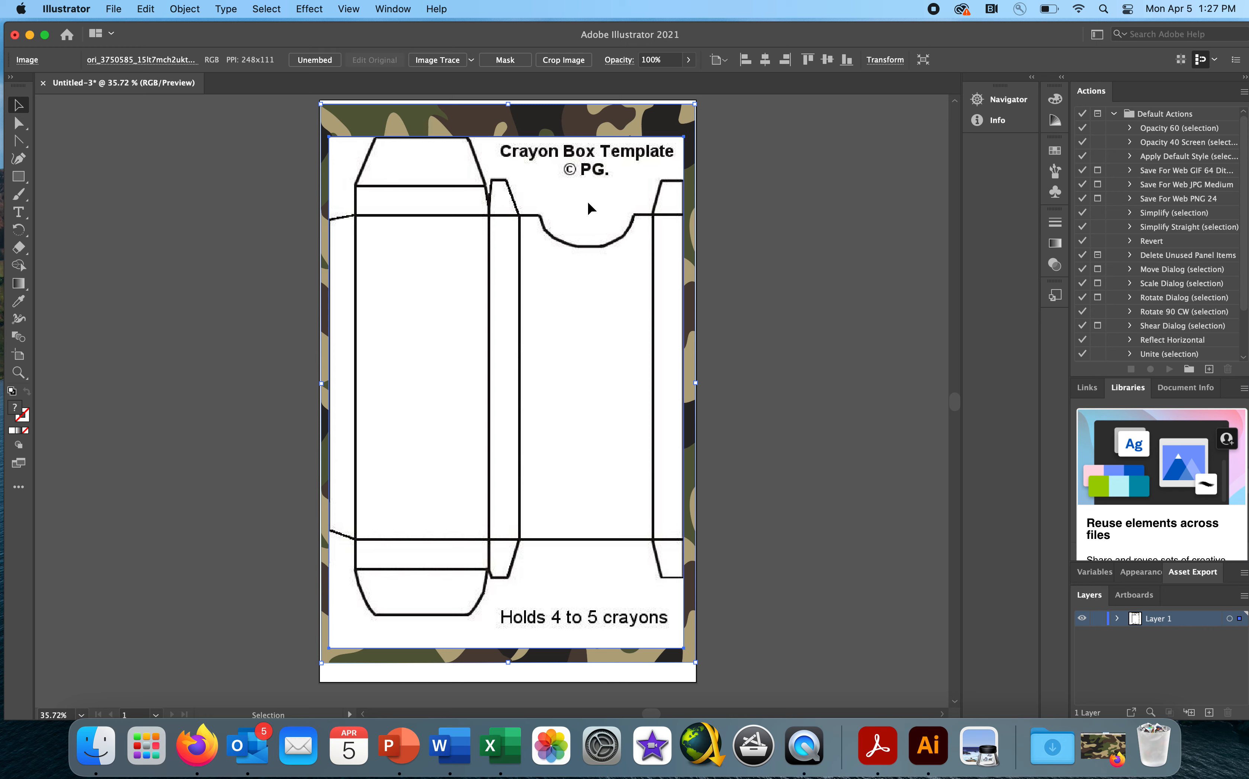
- Try Image Trace on the crayon box template with the Default preset, look through the view and preset options, and undo the trace
left_click_drag(588, 203, 590, 200)
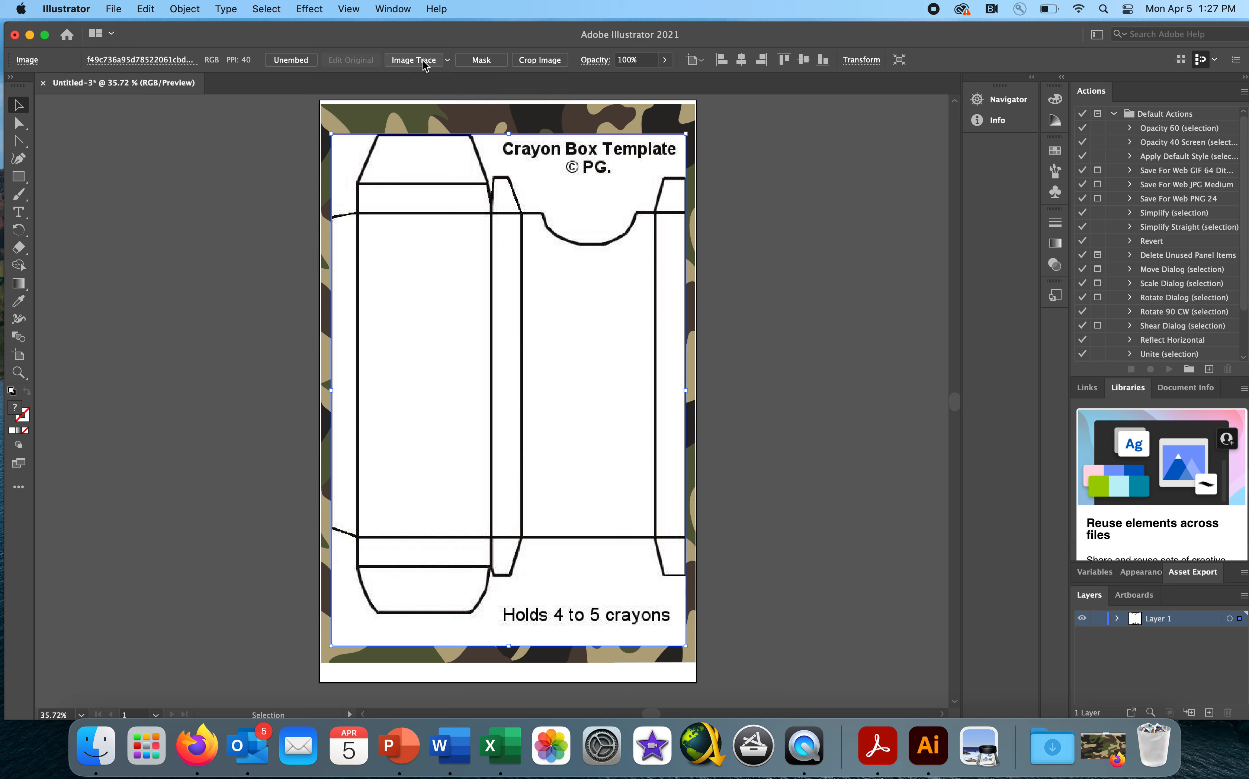
left_click(422, 59)
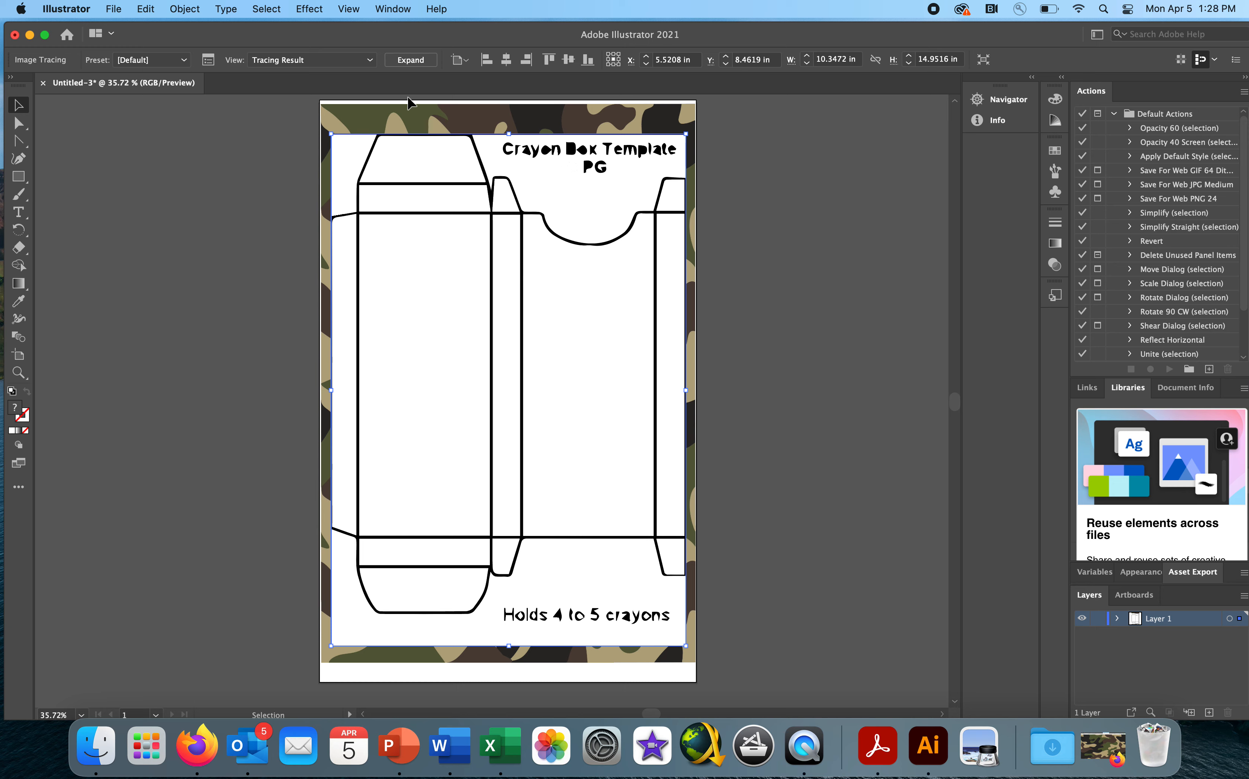
left_click(371, 61)
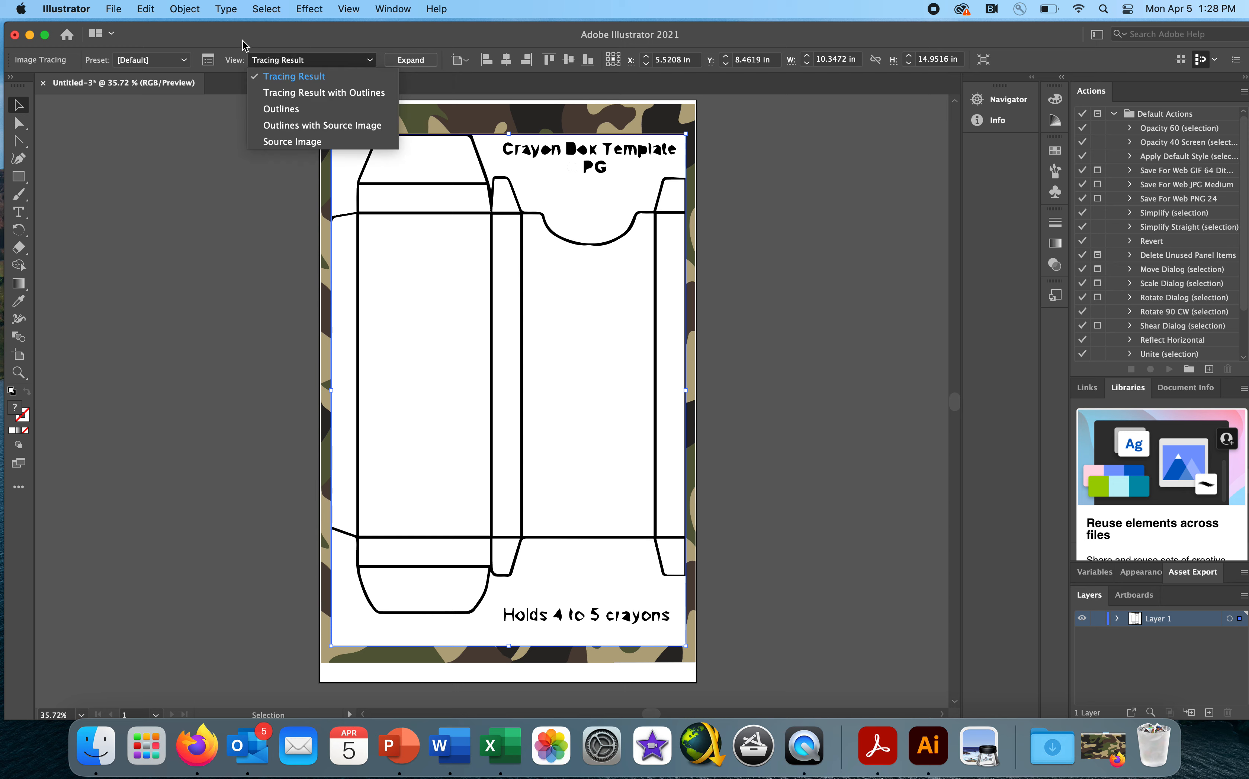
left_click(184, 62)
left_click(184, 62)
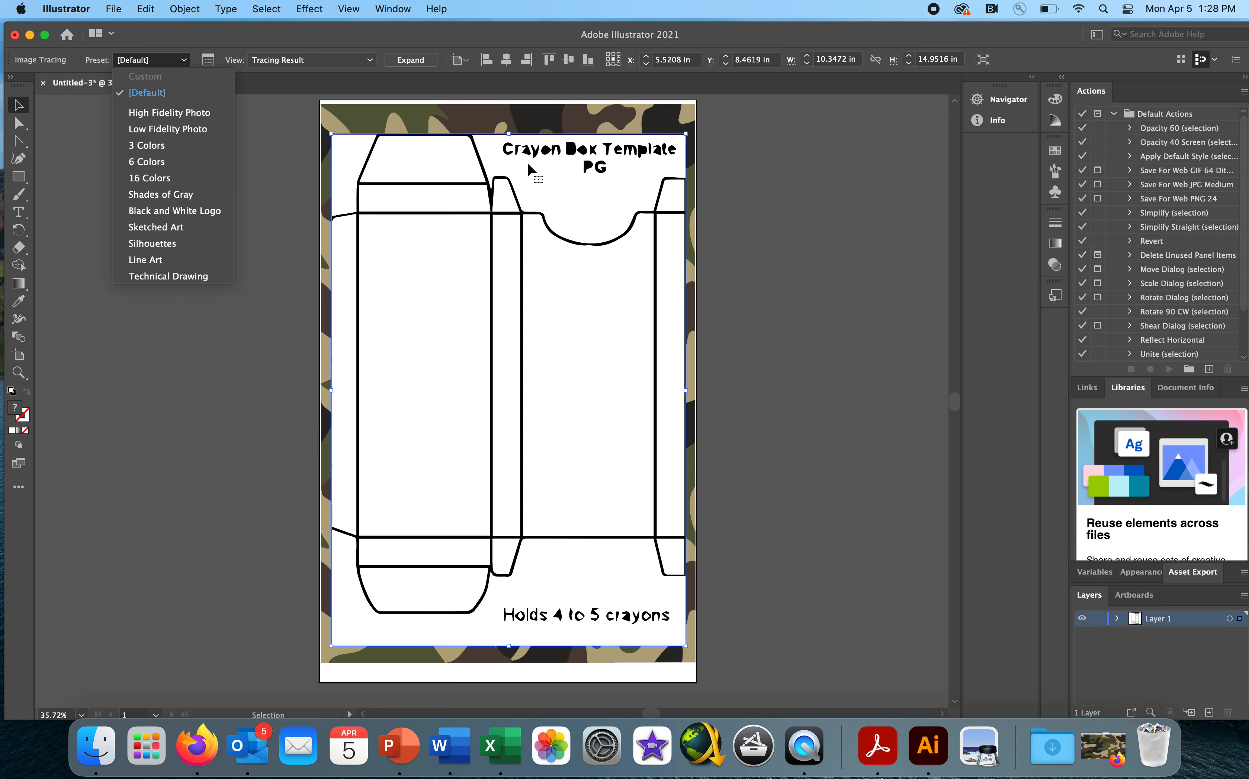
left_click(587, 189)
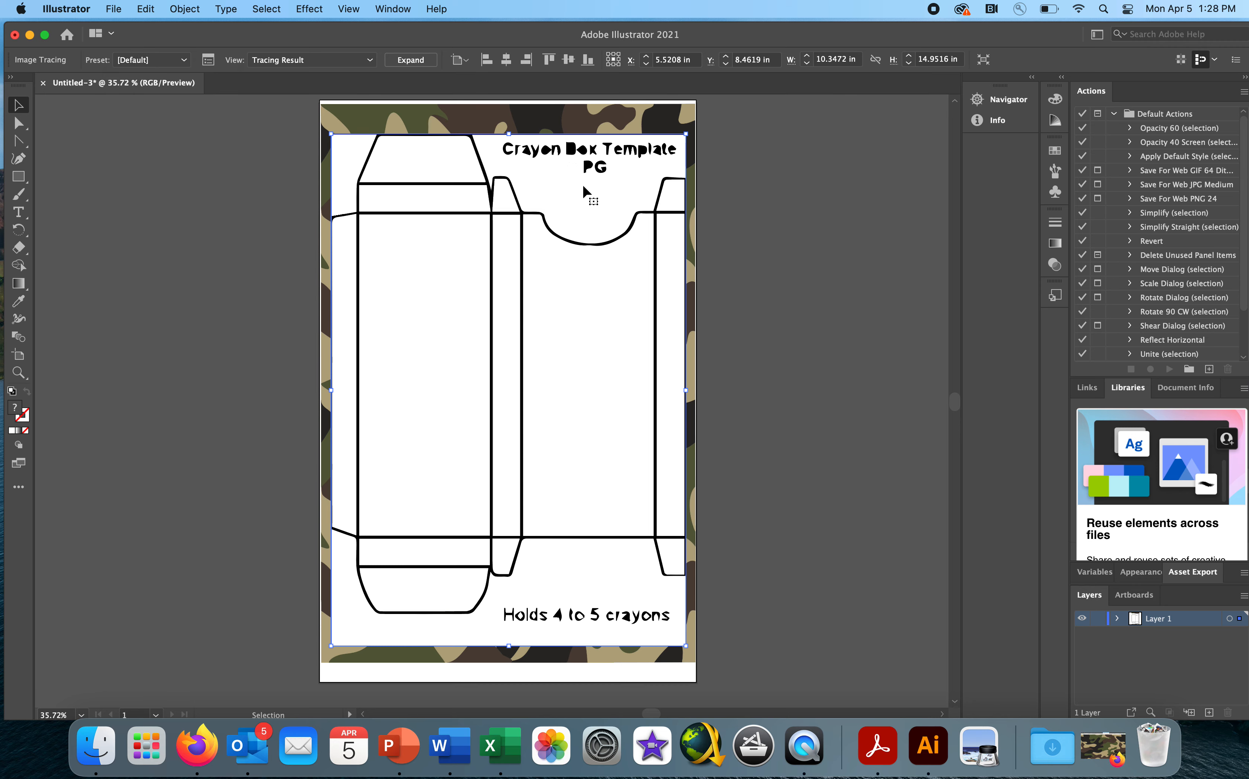
left_click(145, 9)
left_click(143, 32)
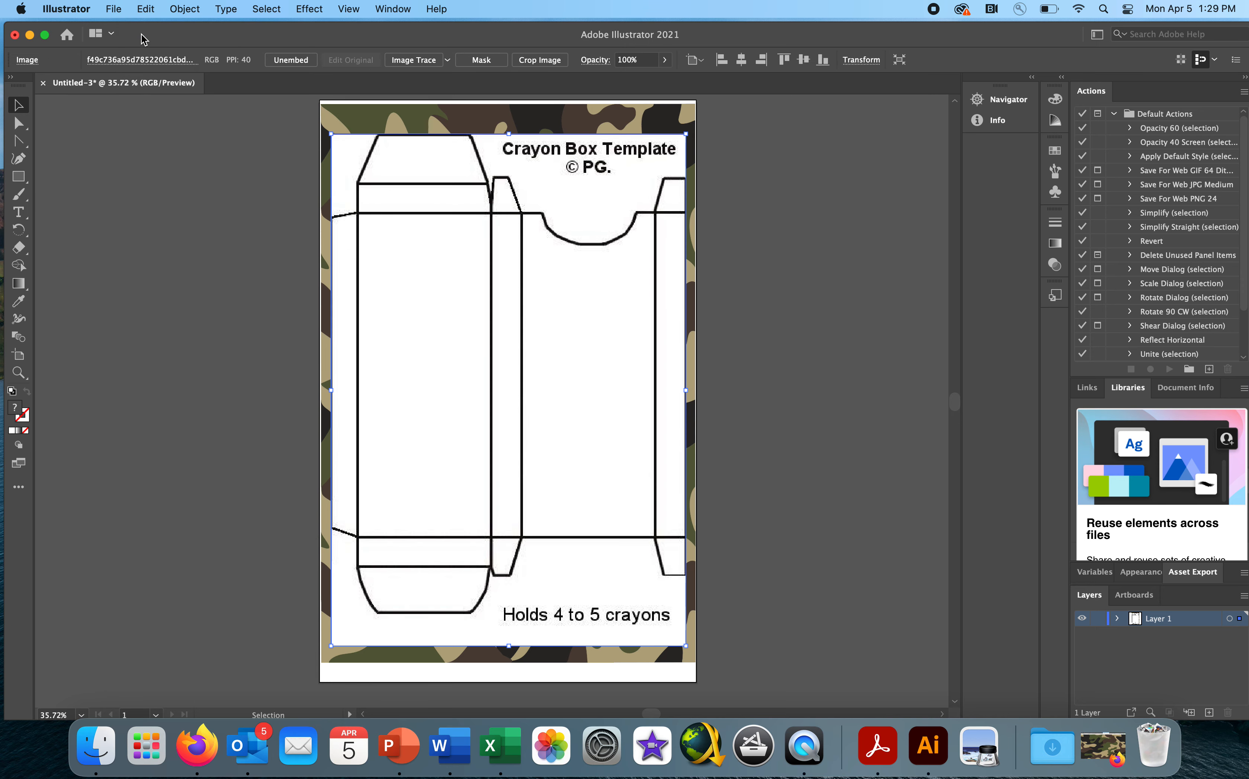
- Image Trace the crayon box template with the Default preset, shift it up slightly and expand the tracing into vector paths
left_click(724, 242)
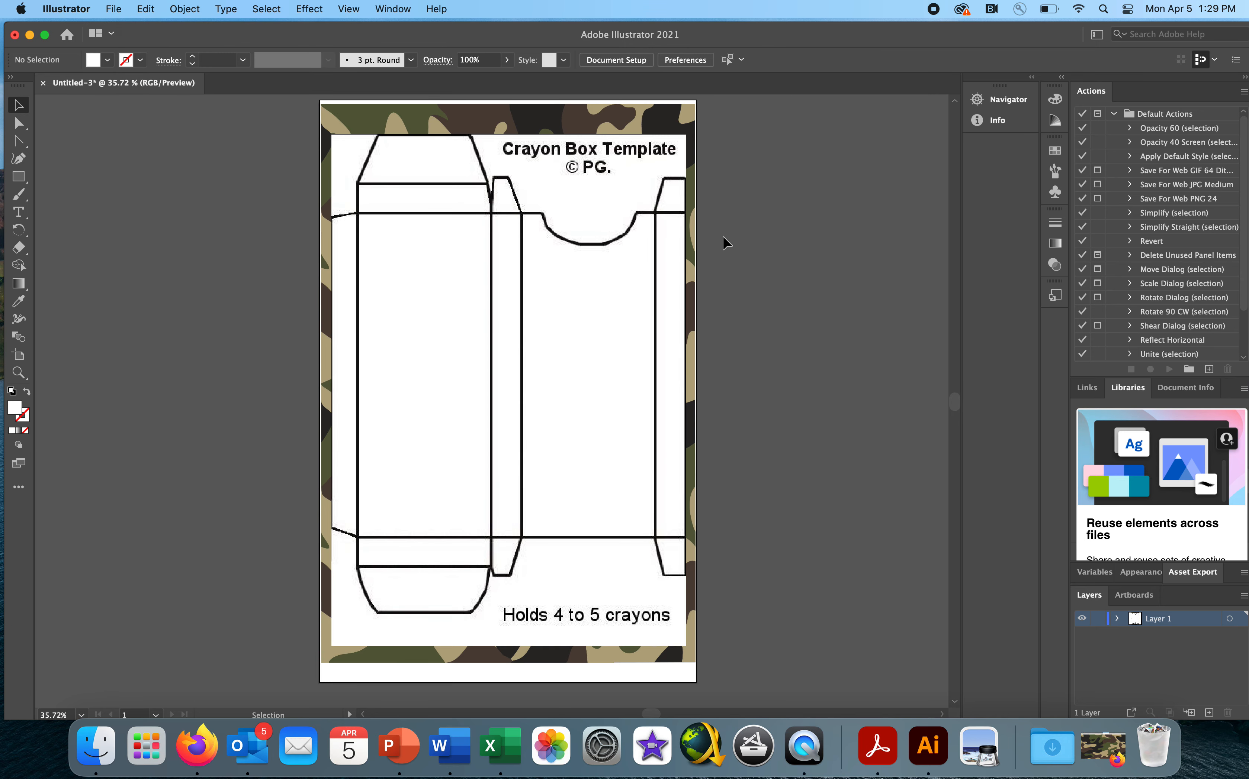
left_click(575, 252)
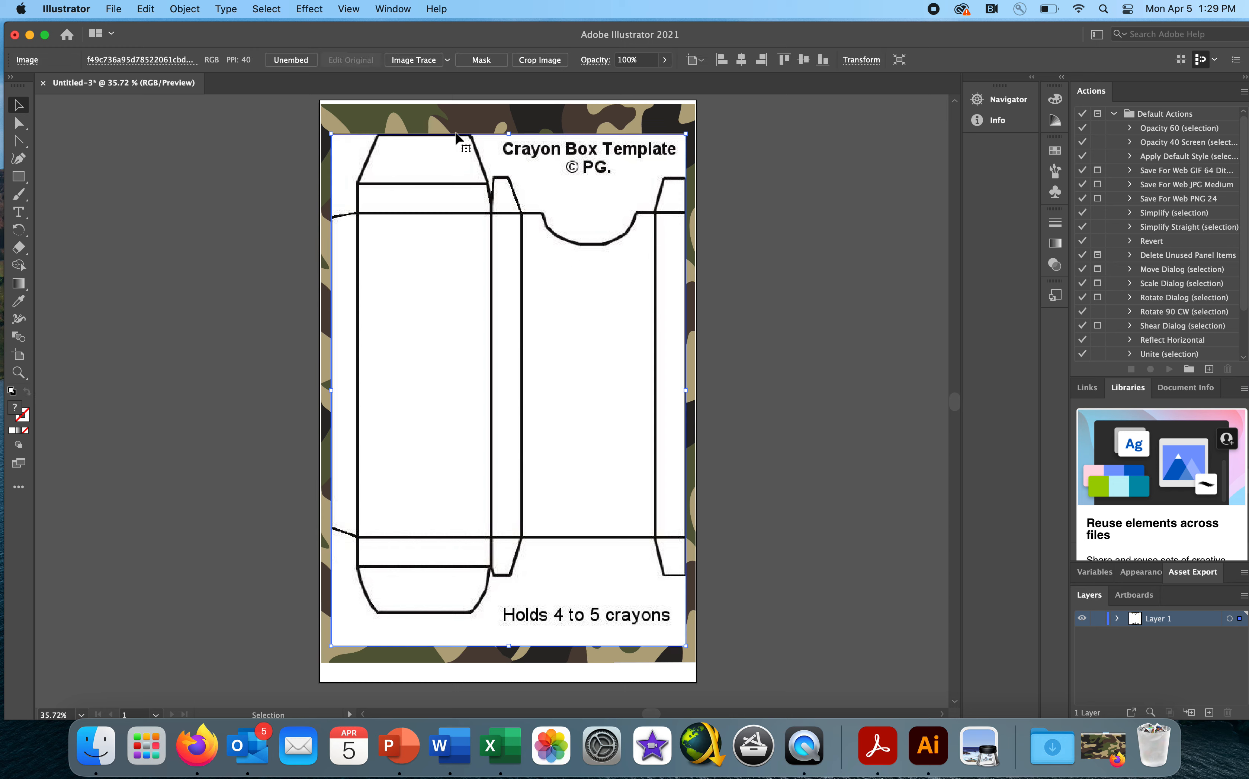
left_click(415, 61)
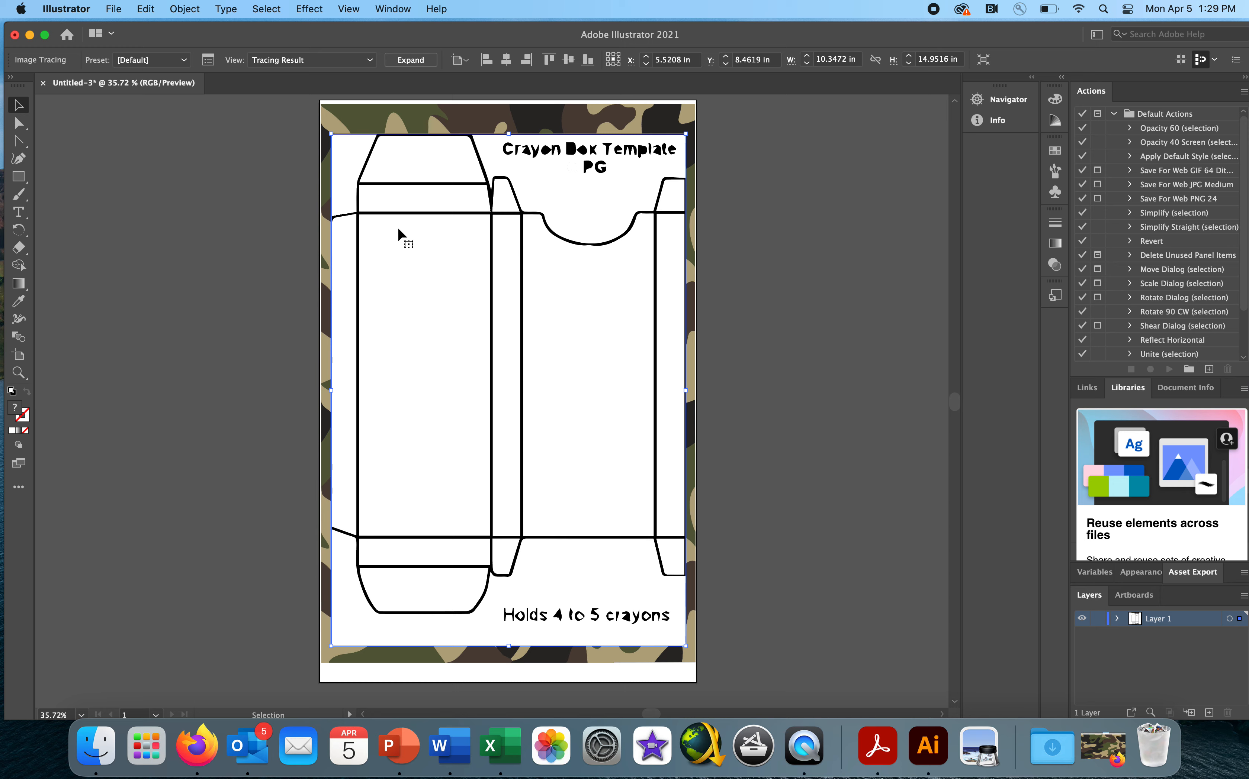
left_click_drag(397, 224, 397, 223)
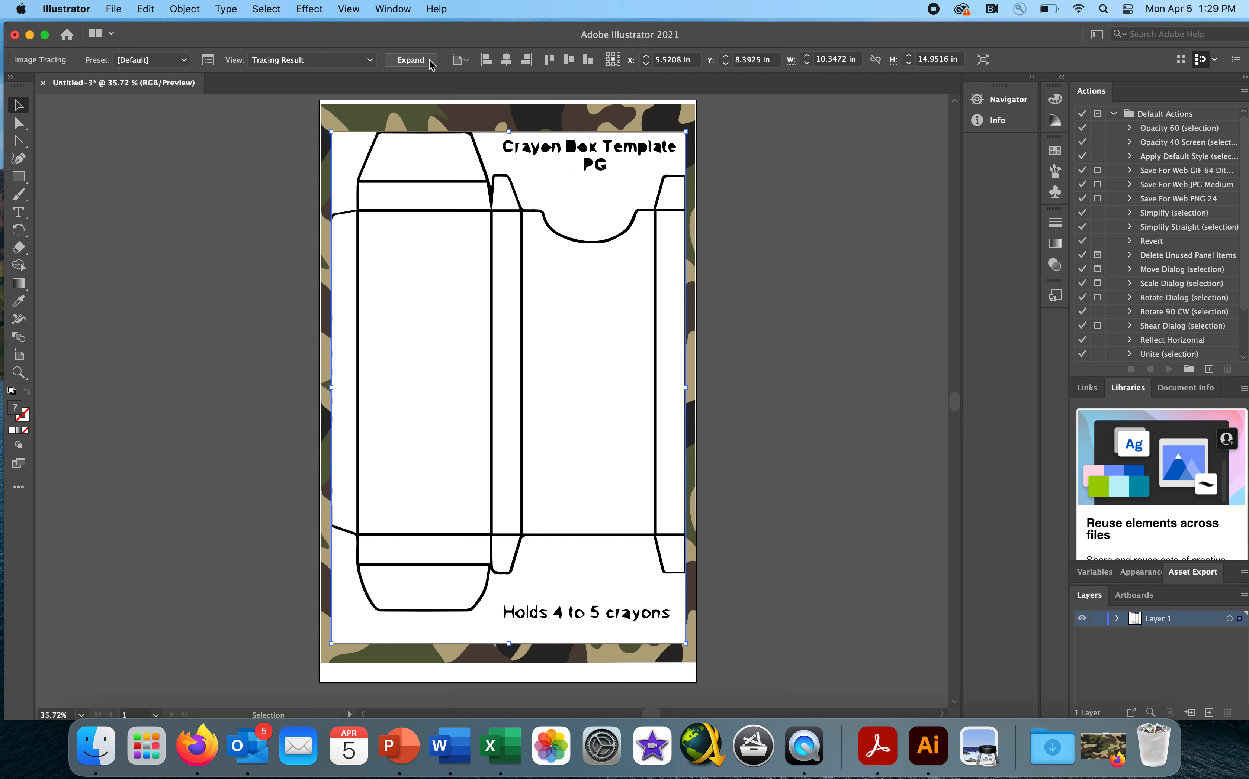
left_click(431, 62)
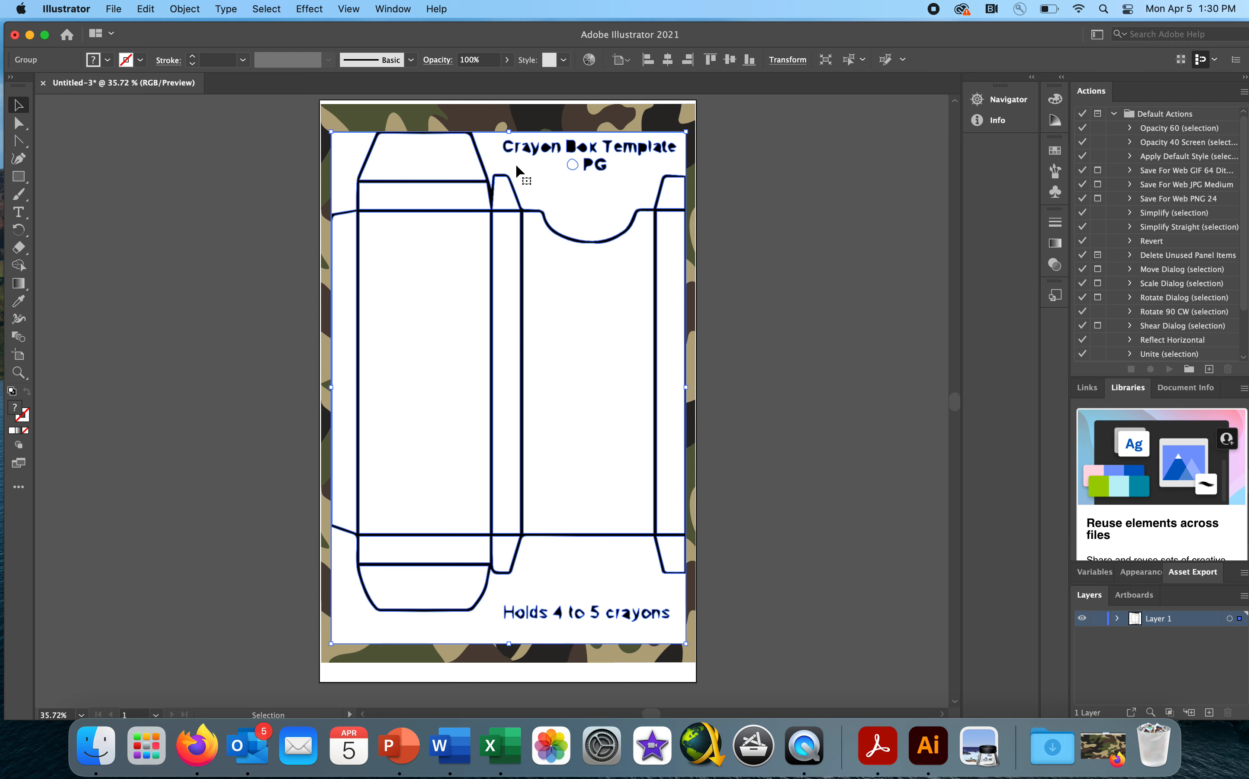
- Nudge the expanded template slightly, switch to the Direct Selection tool and deselect all of its paths
left_click_drag(516, 166, 517, 166)
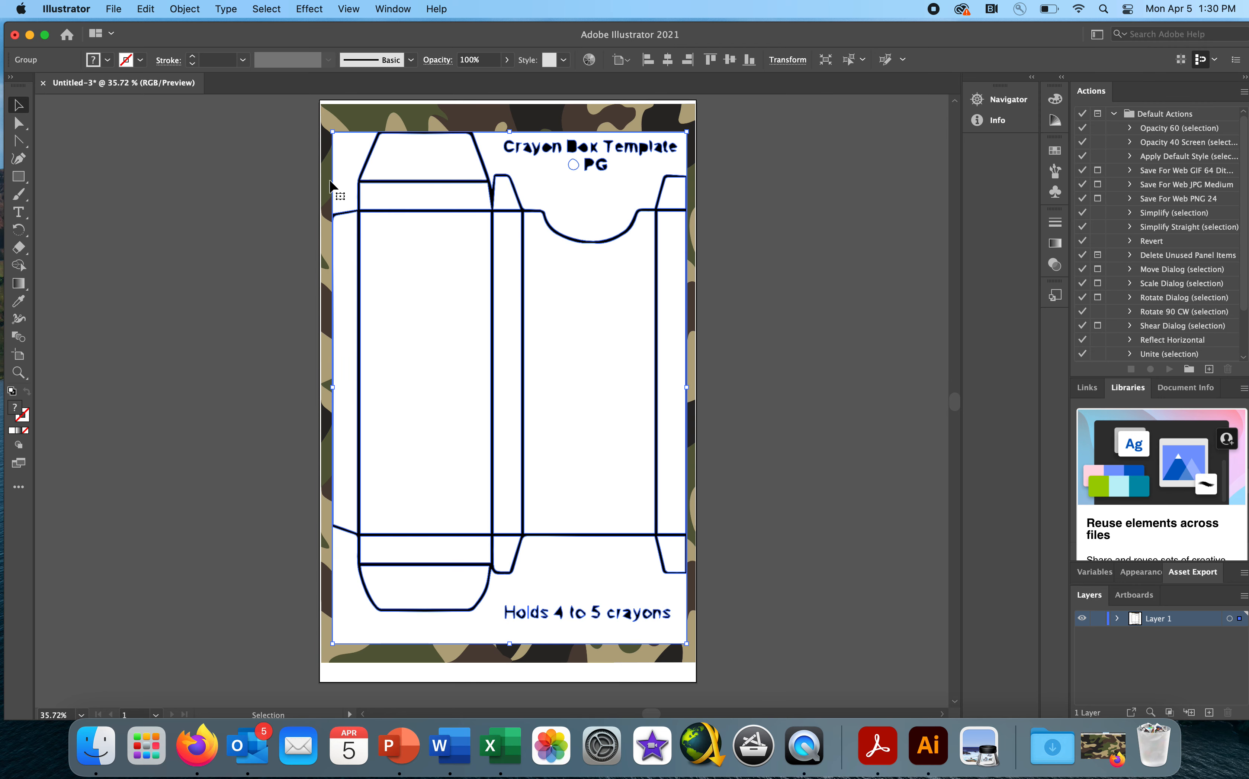
left_click(297, 192)
left_click(442, 149)
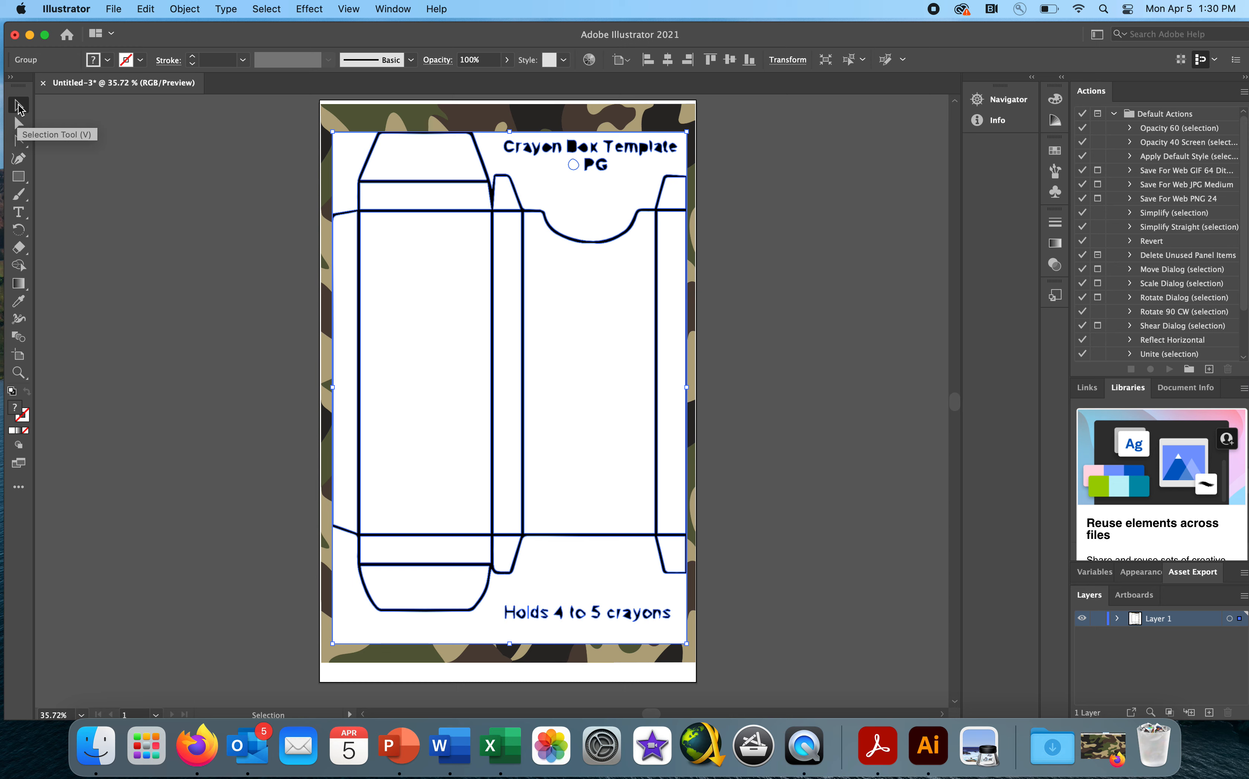
left_click(18, 124)
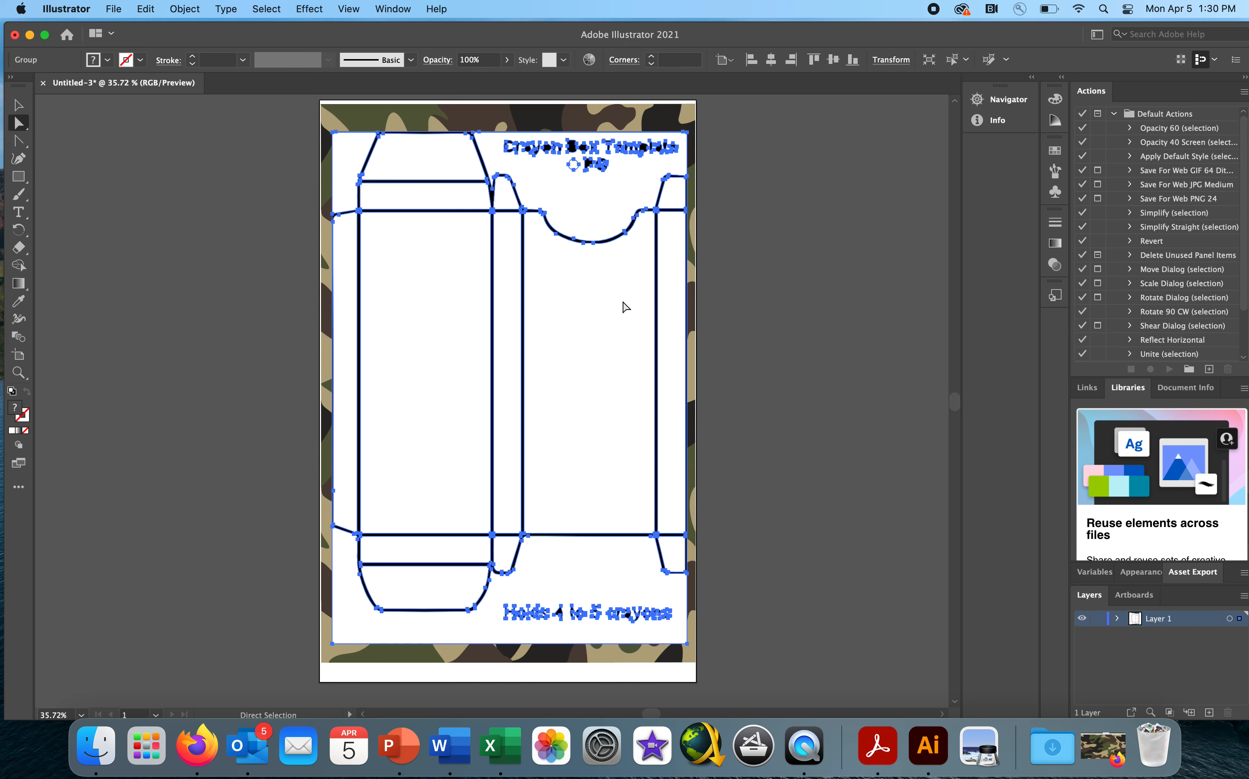
left_click_drag(437, 269, 438, 271)
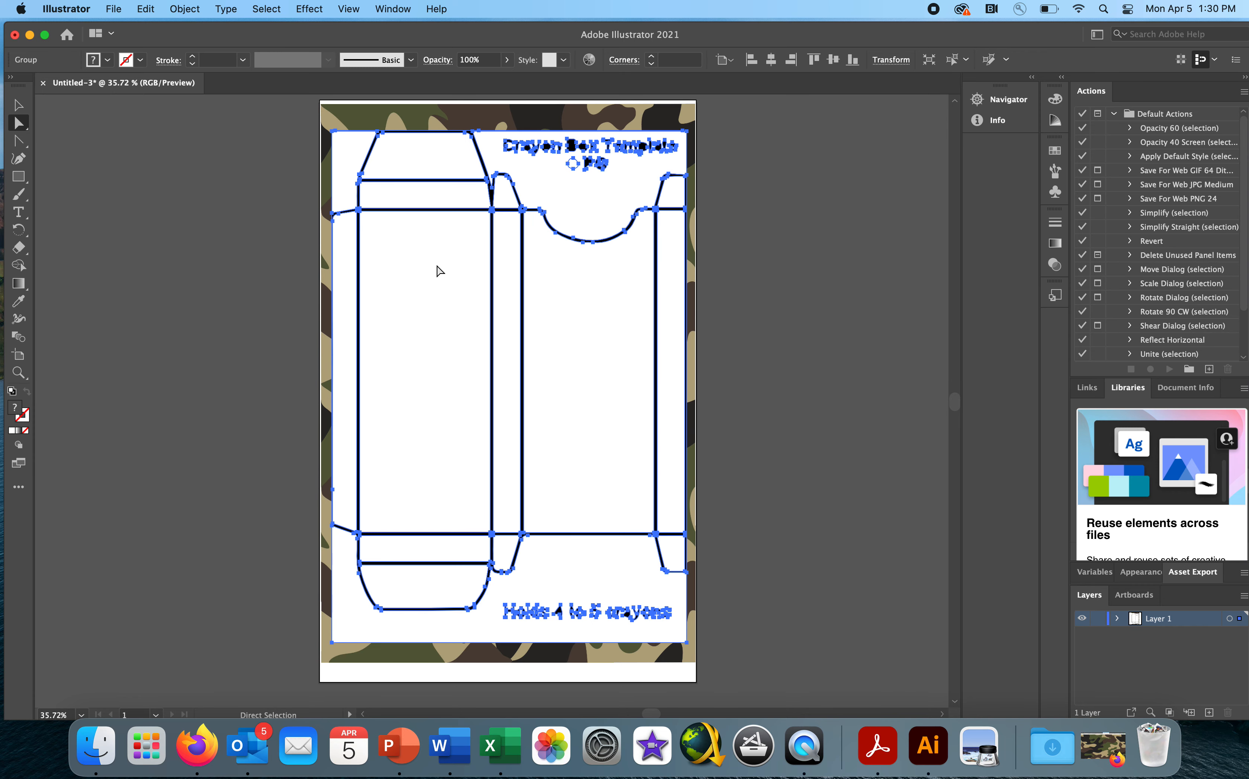
left_click(264, 234)
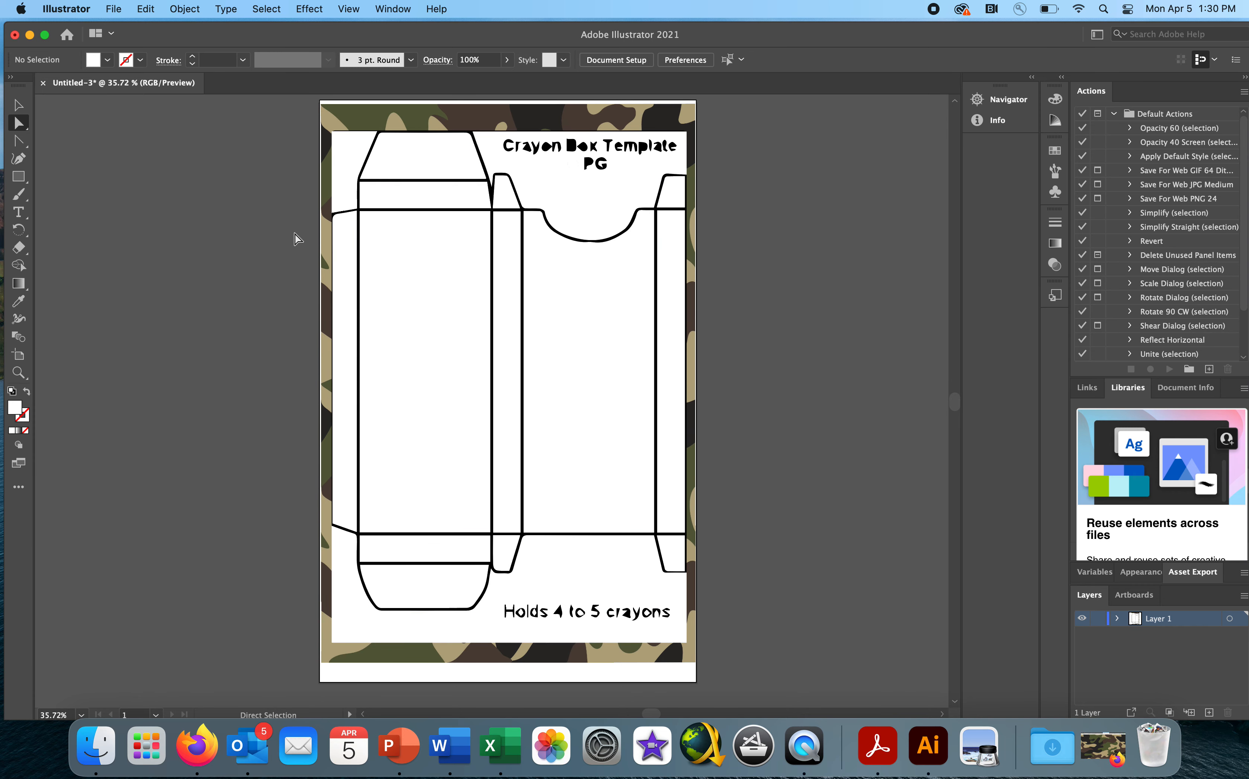
- Select the template's white body panels and top tuck flap one at a time to check that each is a separate shape
left_click(433, 264)
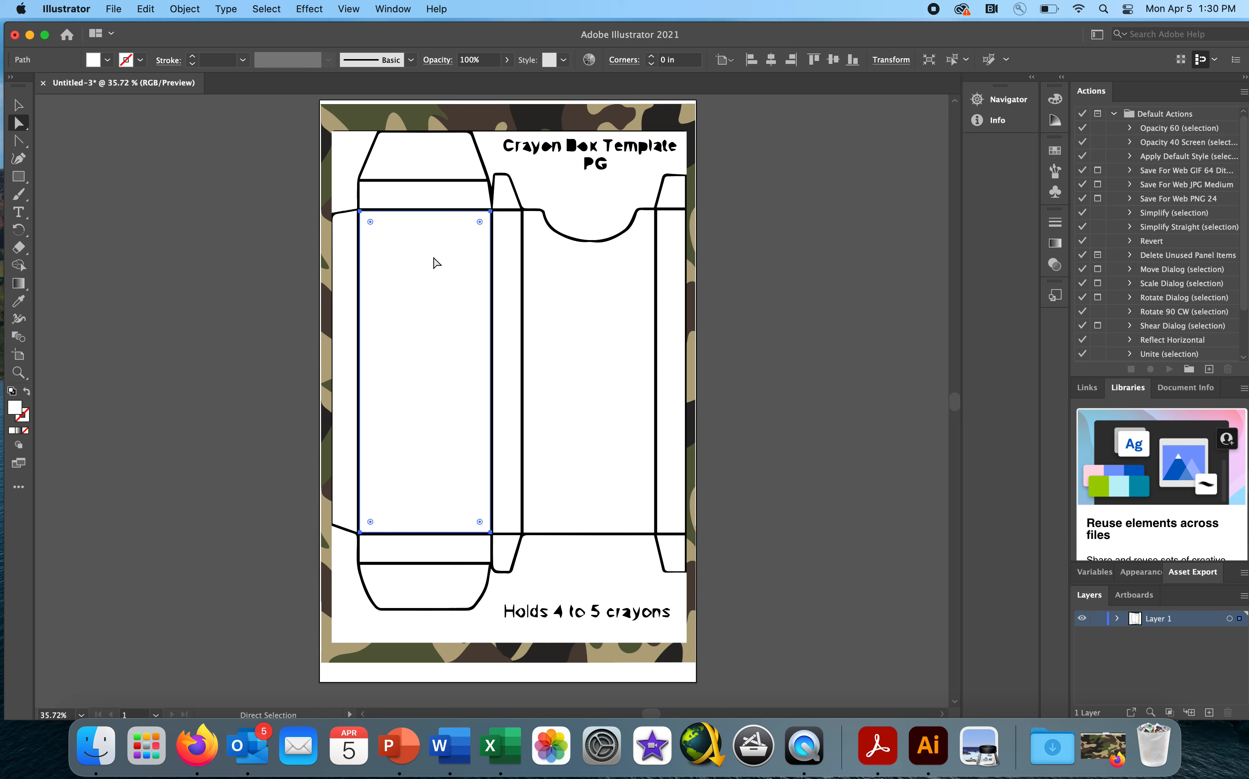
left_click(508, 263)
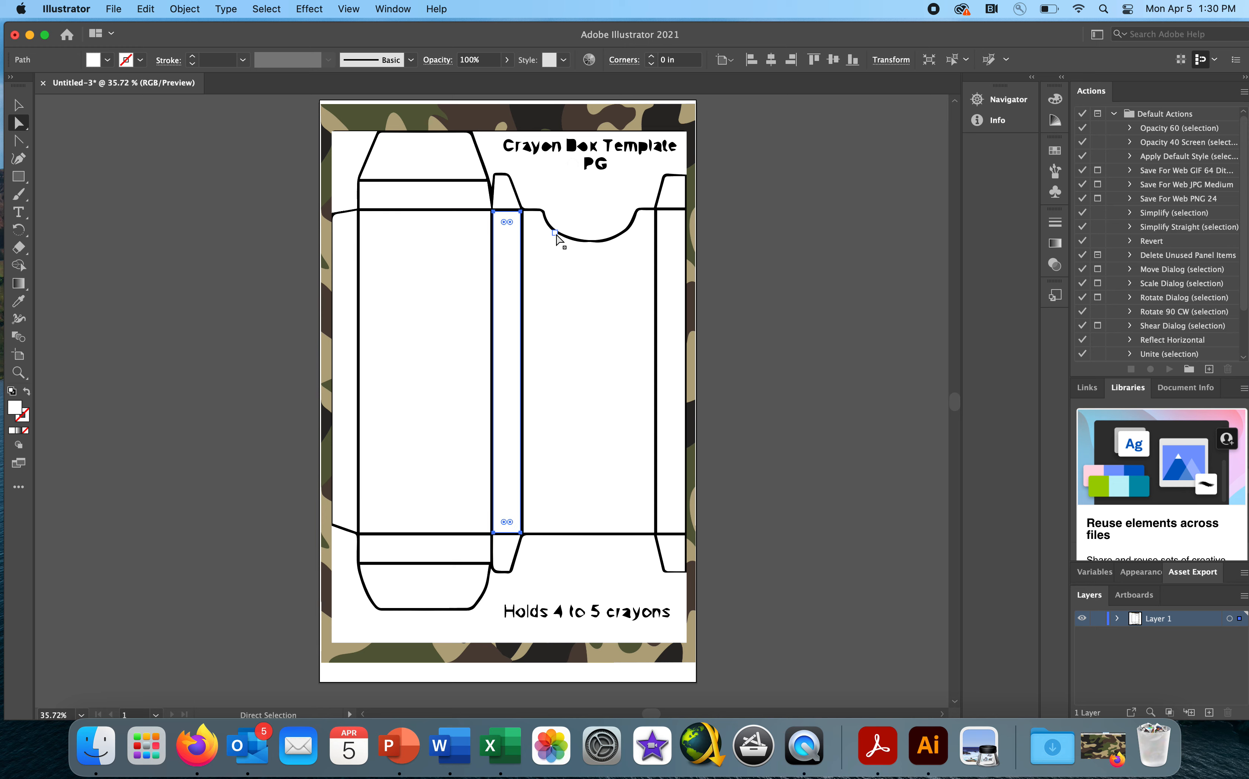
left_click(553, 256)
left_click(548, 272)
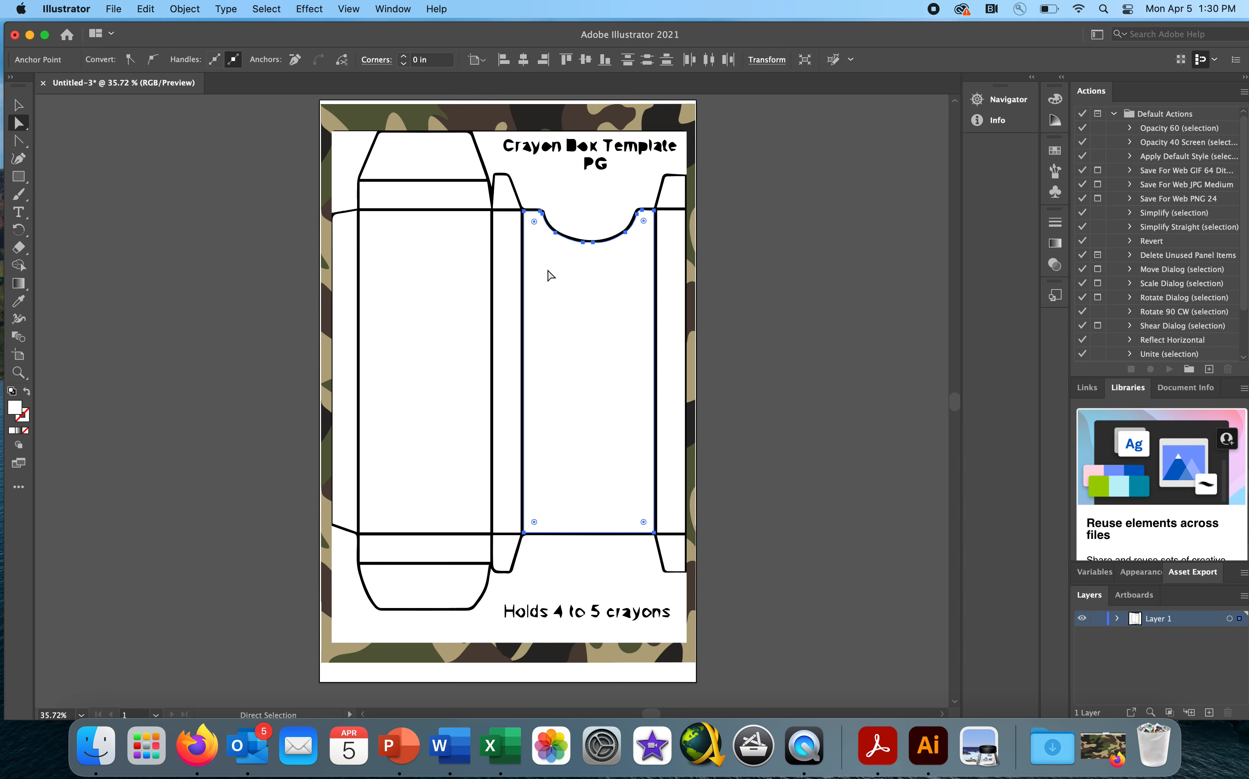
left_click(508, 268)
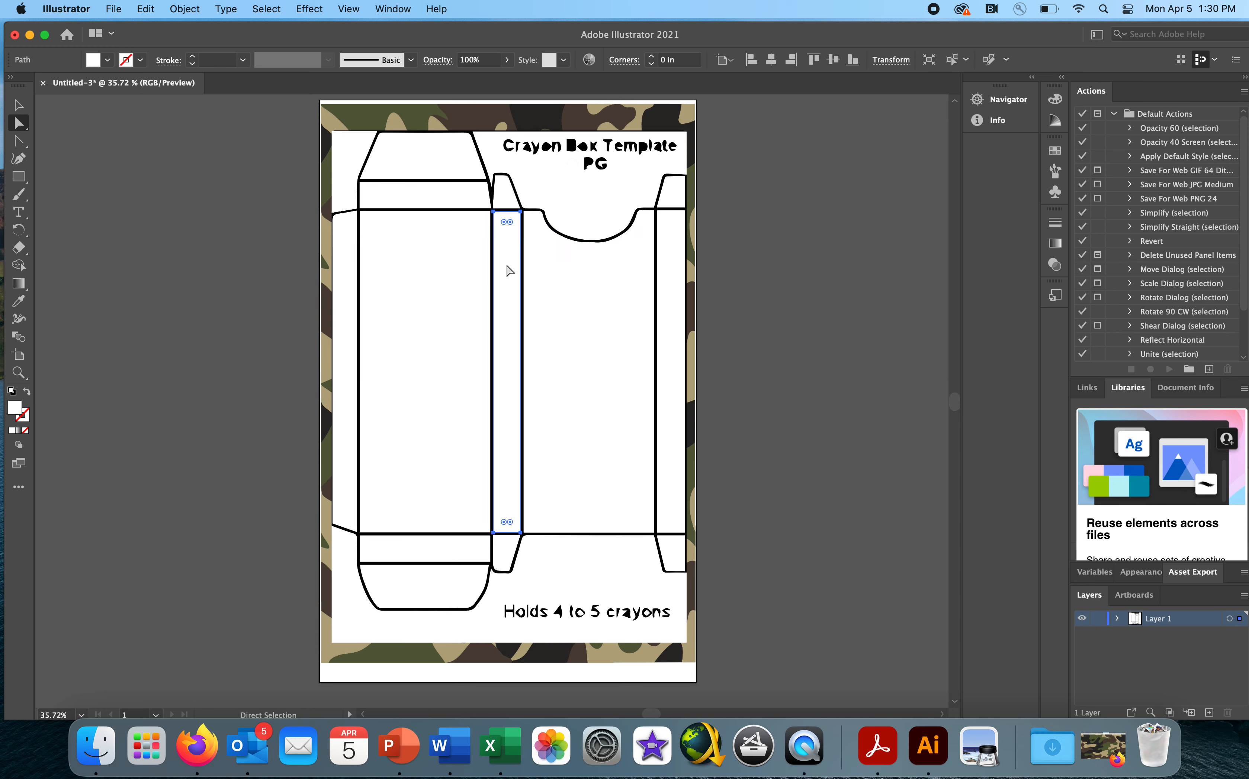
left_click(438, 268)
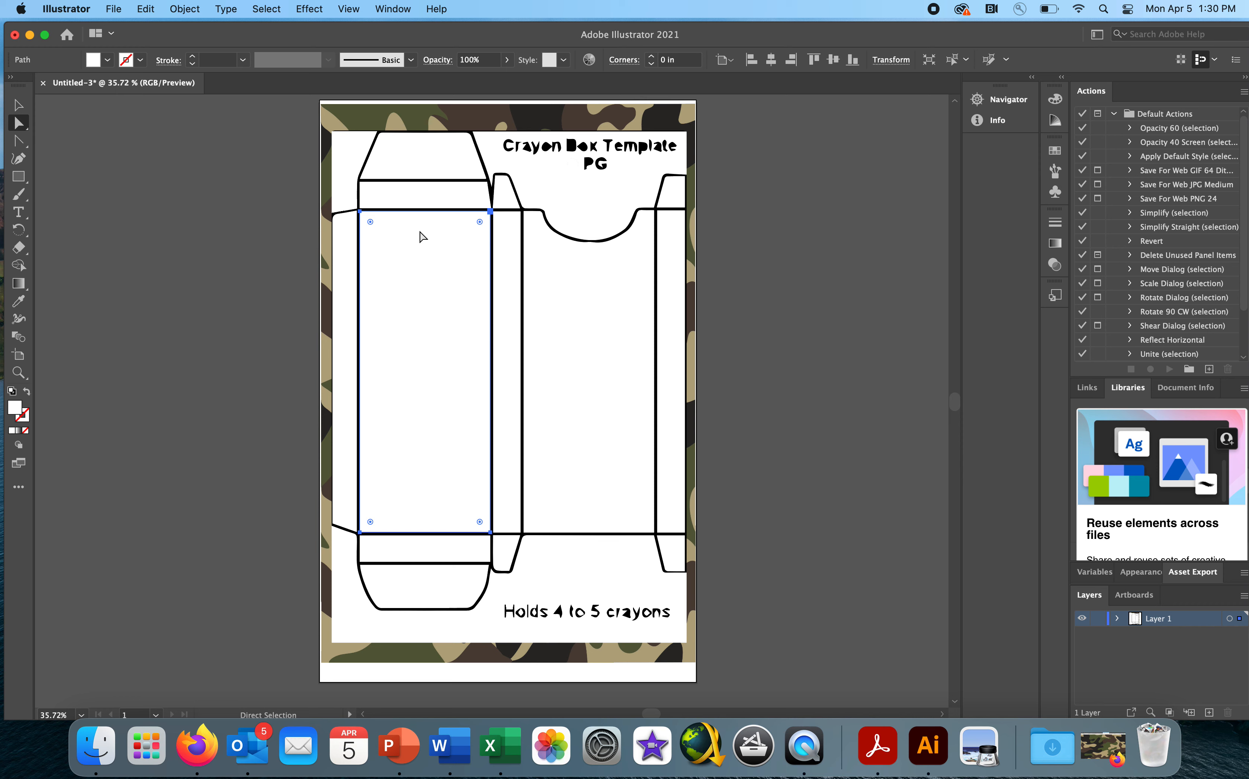
left_click(424, 200)
left_click(425, 164)
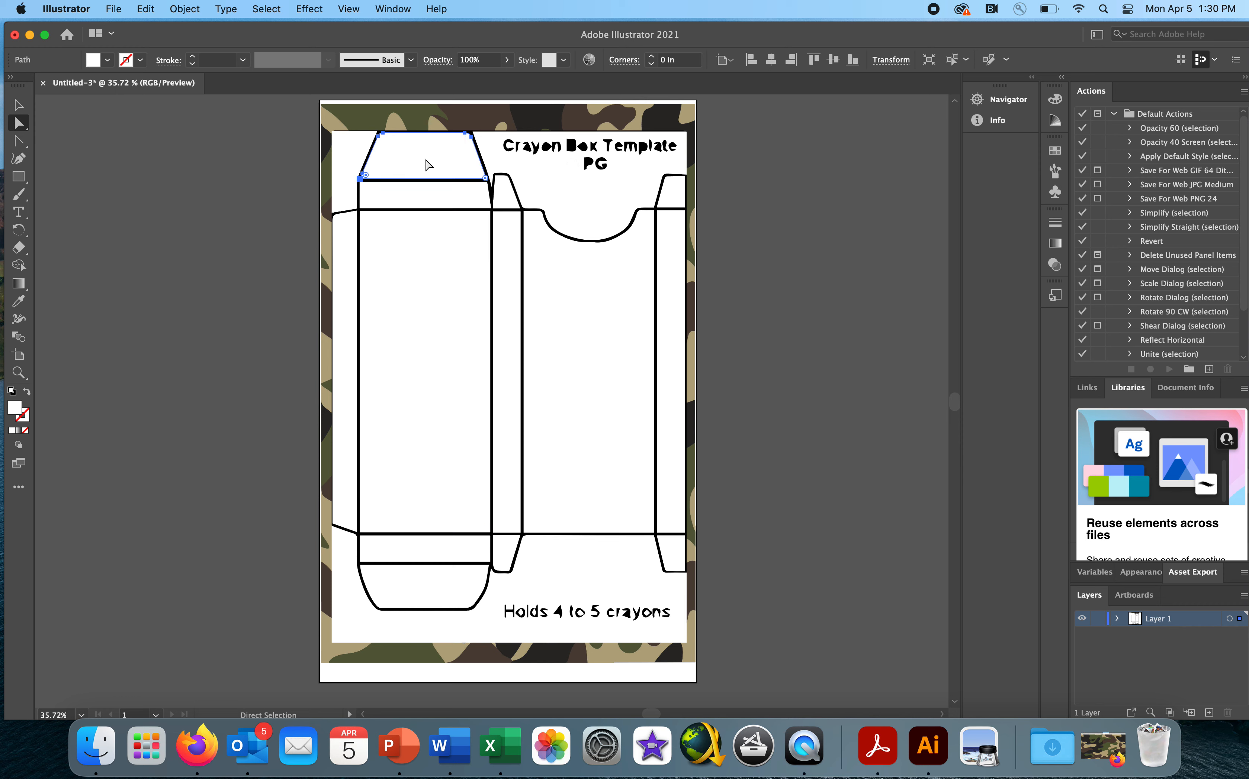
left_click(582, 337)
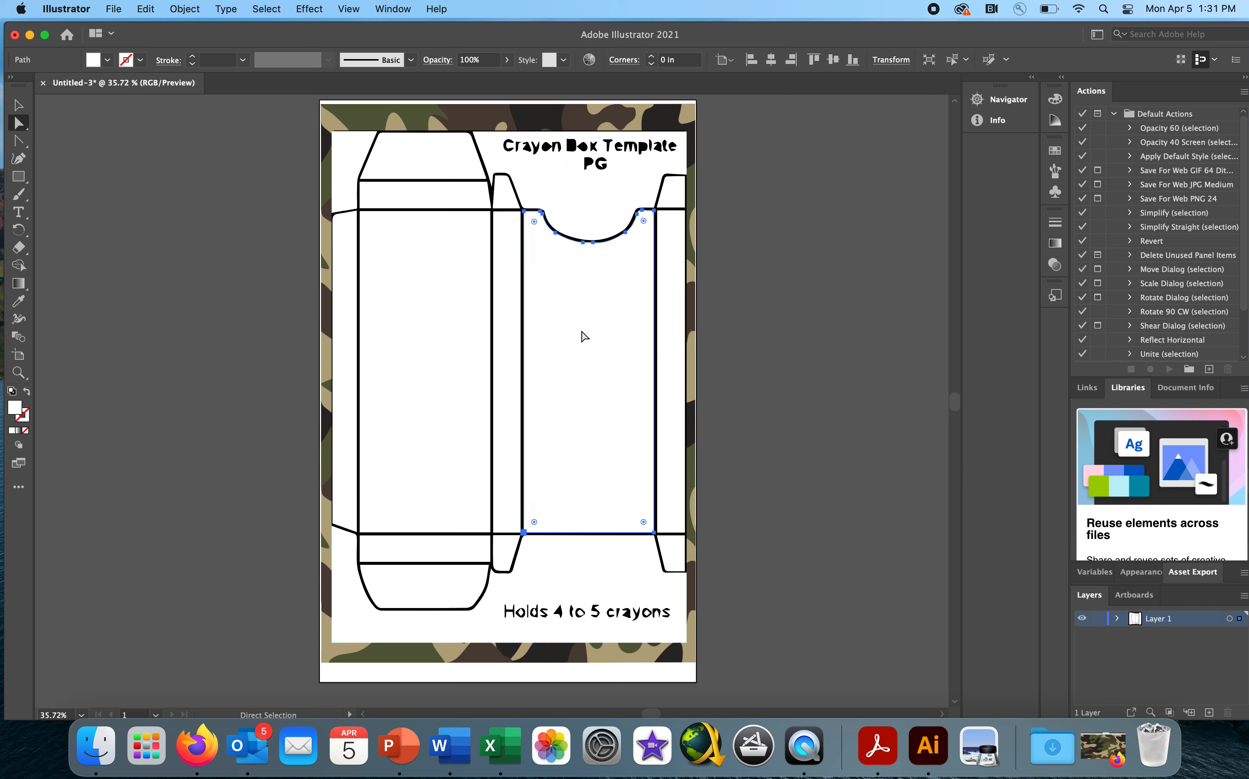
- Delete the white fills of the four main body panels, including the notched front panel, to expose the camouflage
left_click(442, 335)
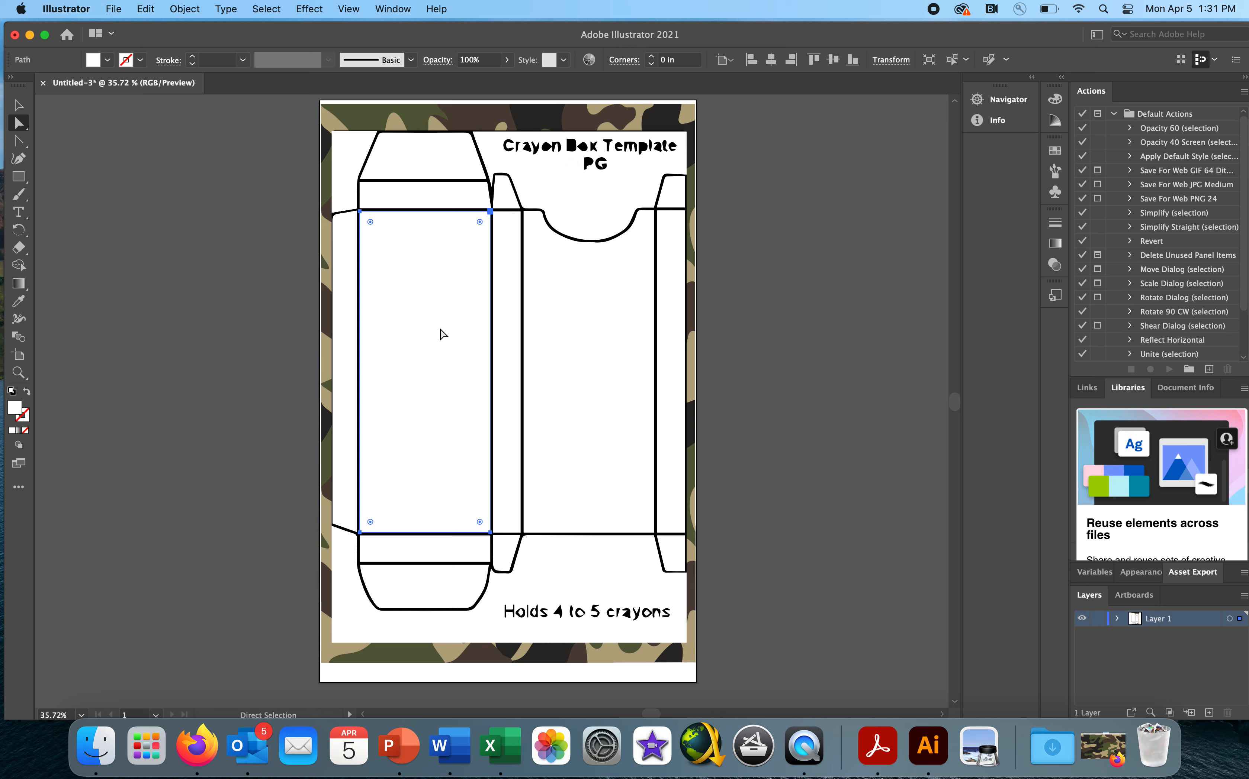
key("Delete")
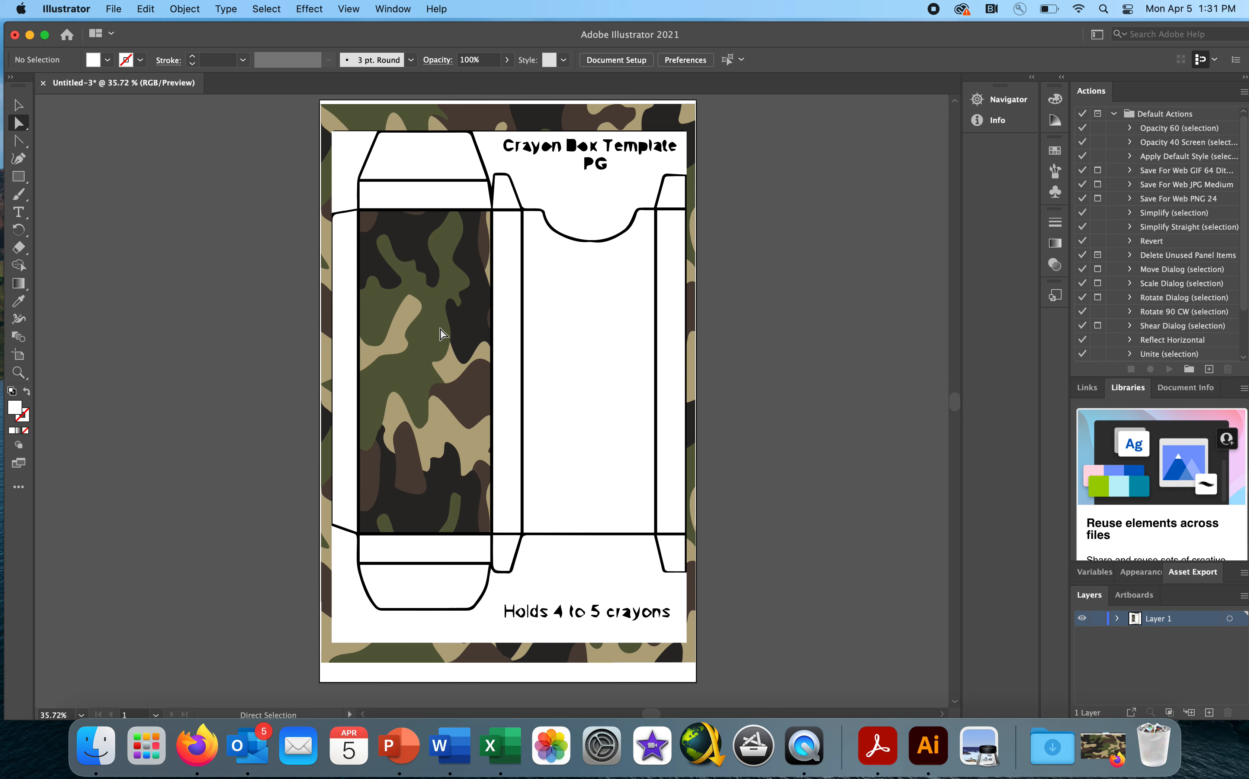
left_click(502, 324)
key("Delete")
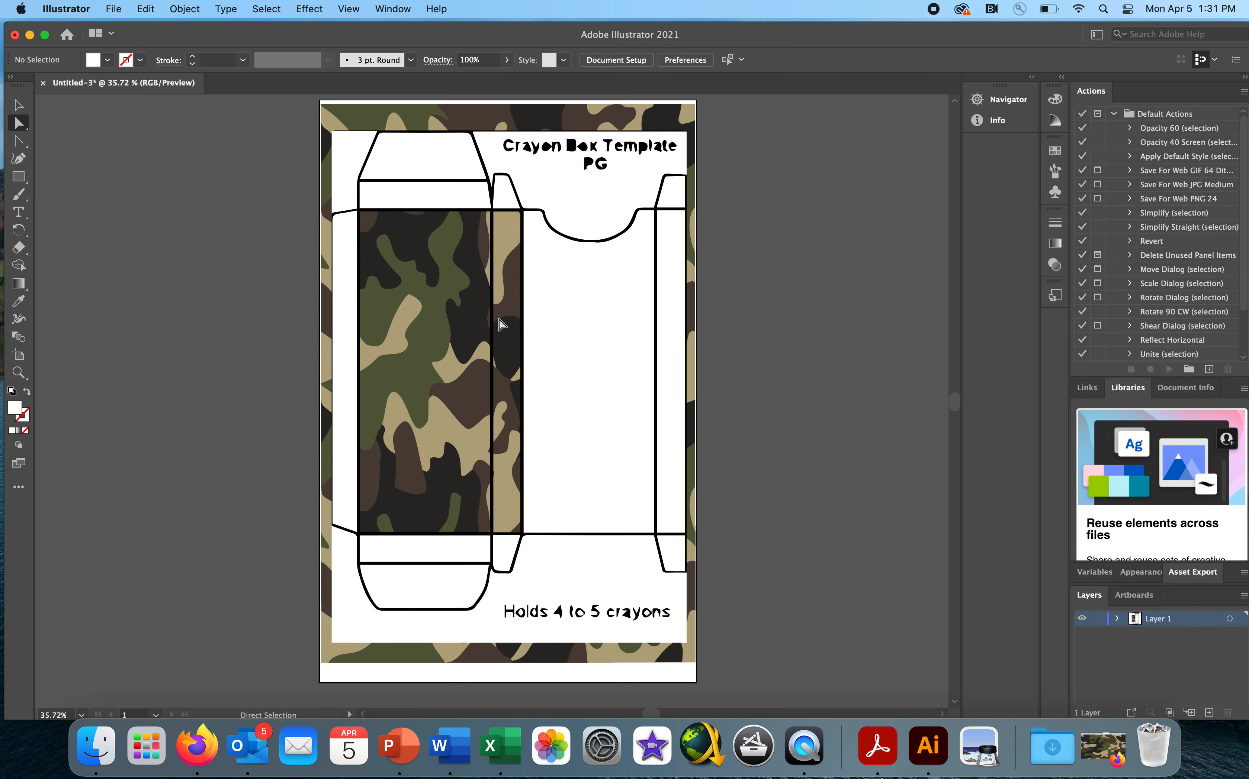
left_click(548, 322)
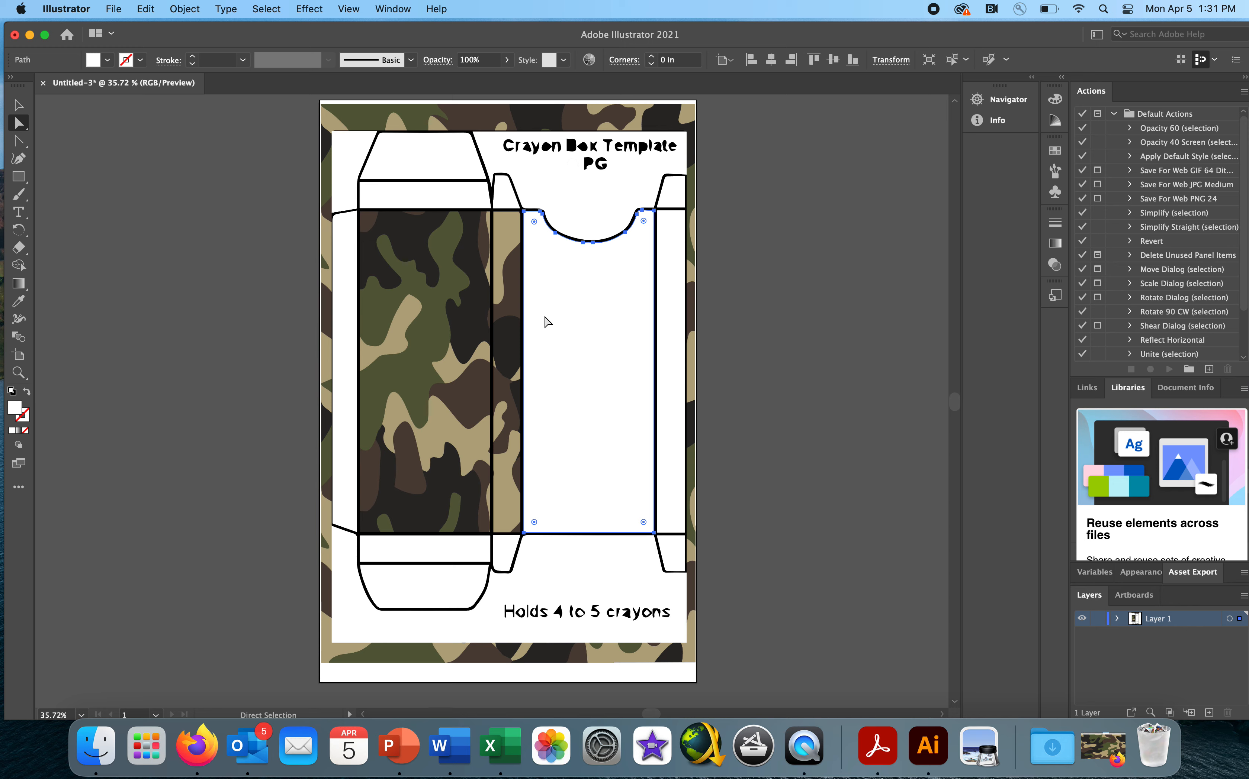
key("Delete")
left_click(667, 278)
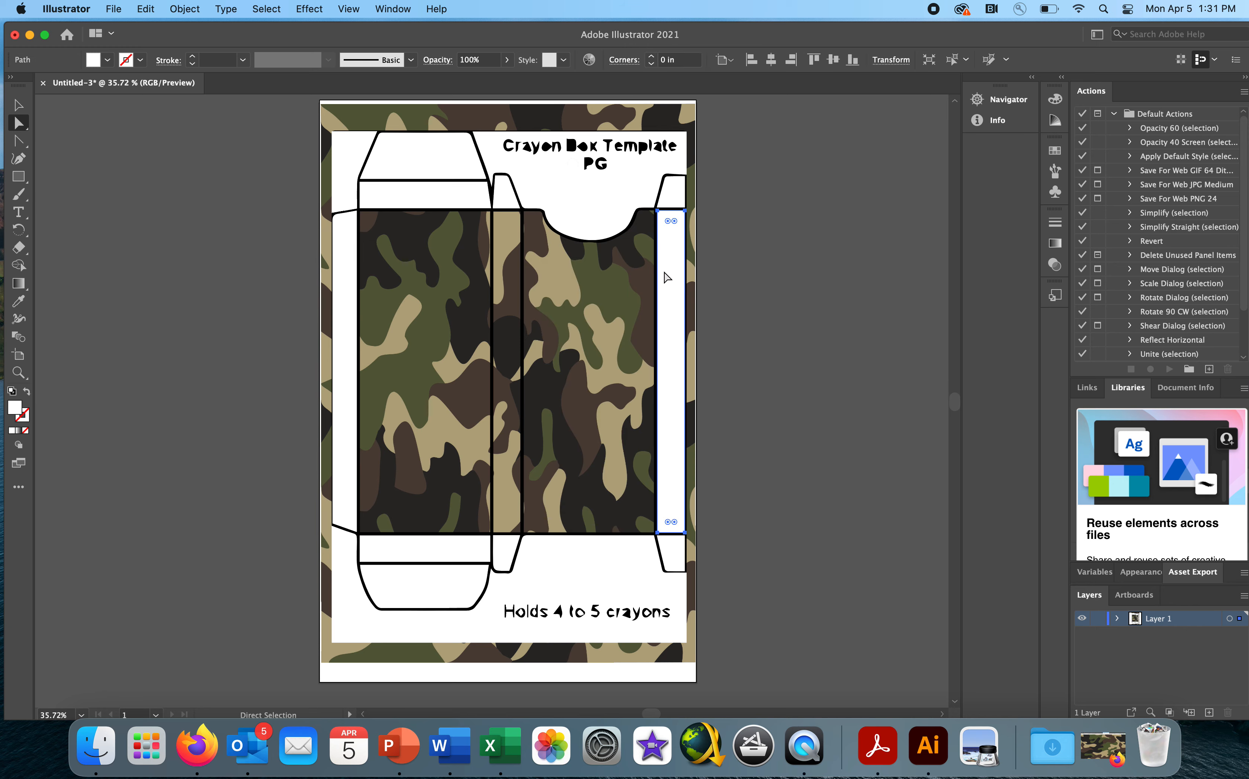
key("Delete")
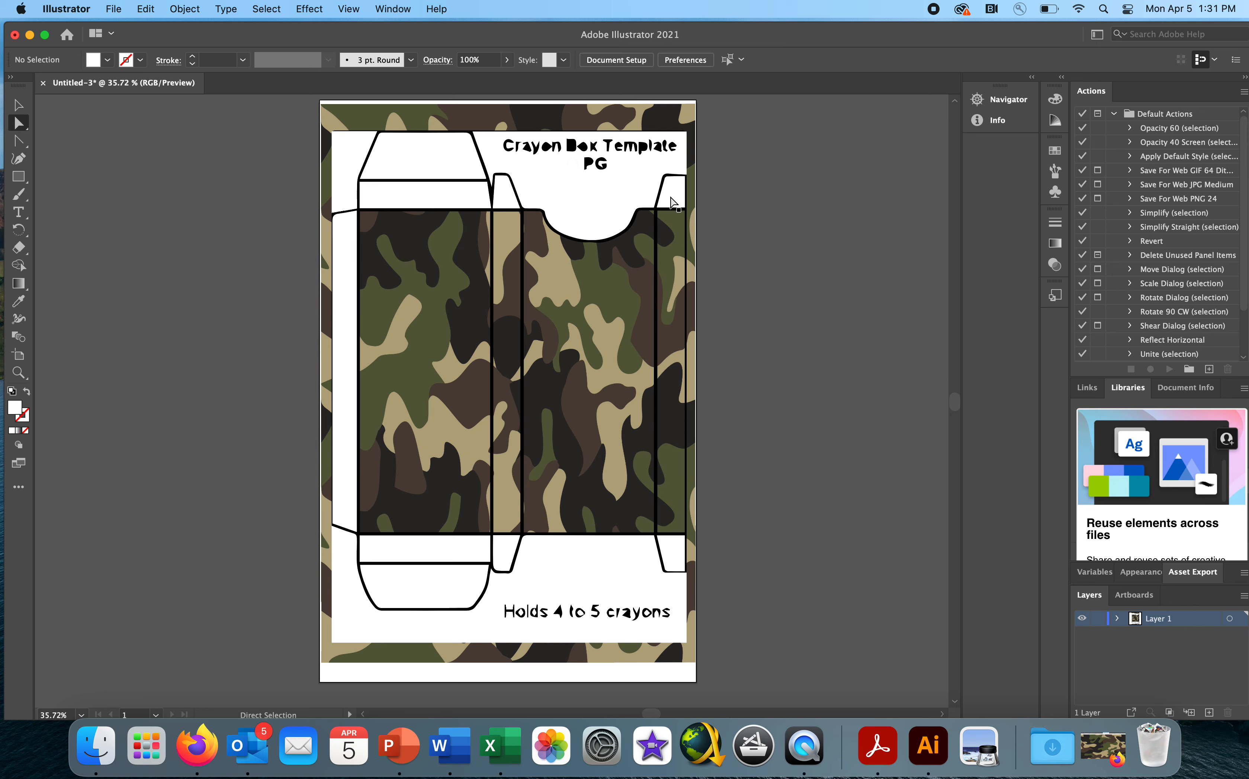
- Delete the white fills of the two upper dust flaps and of the area around the template title
left_click(672, 200)
key("Delete")
left_click(595, 197)
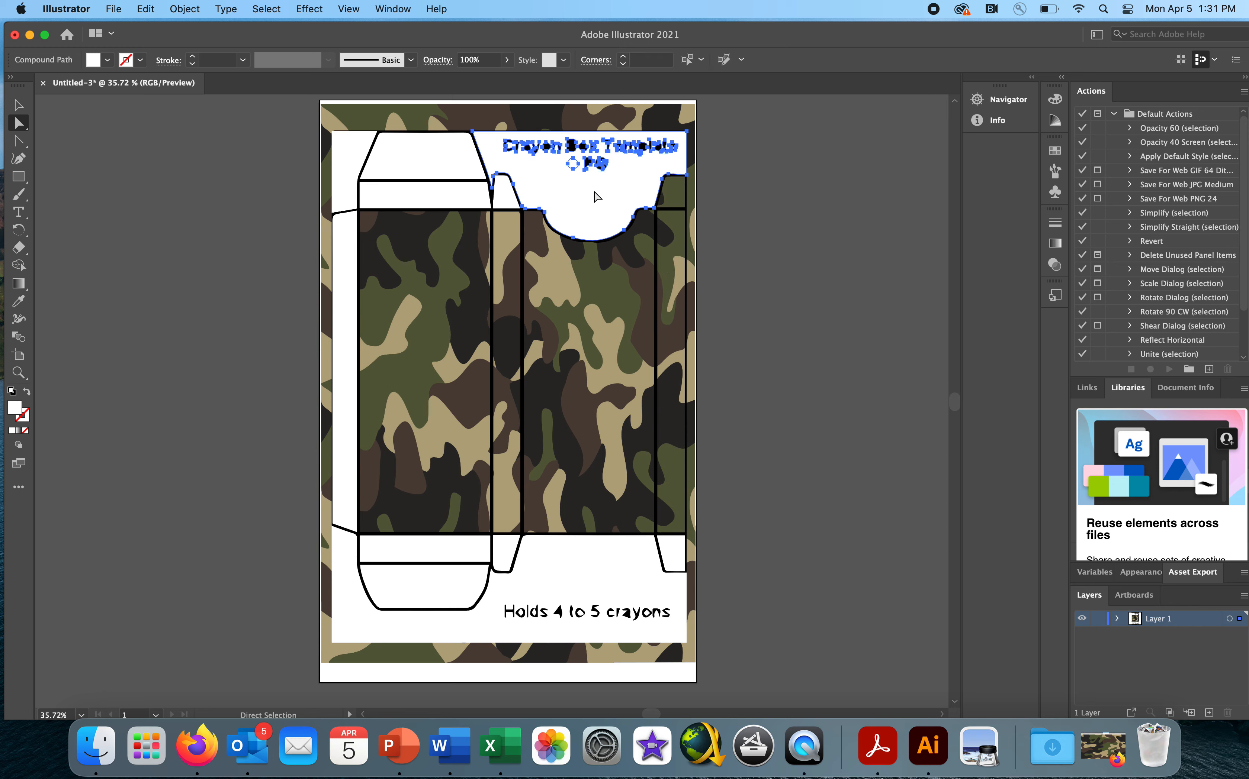
key("Delete")
left_click(506, 197)
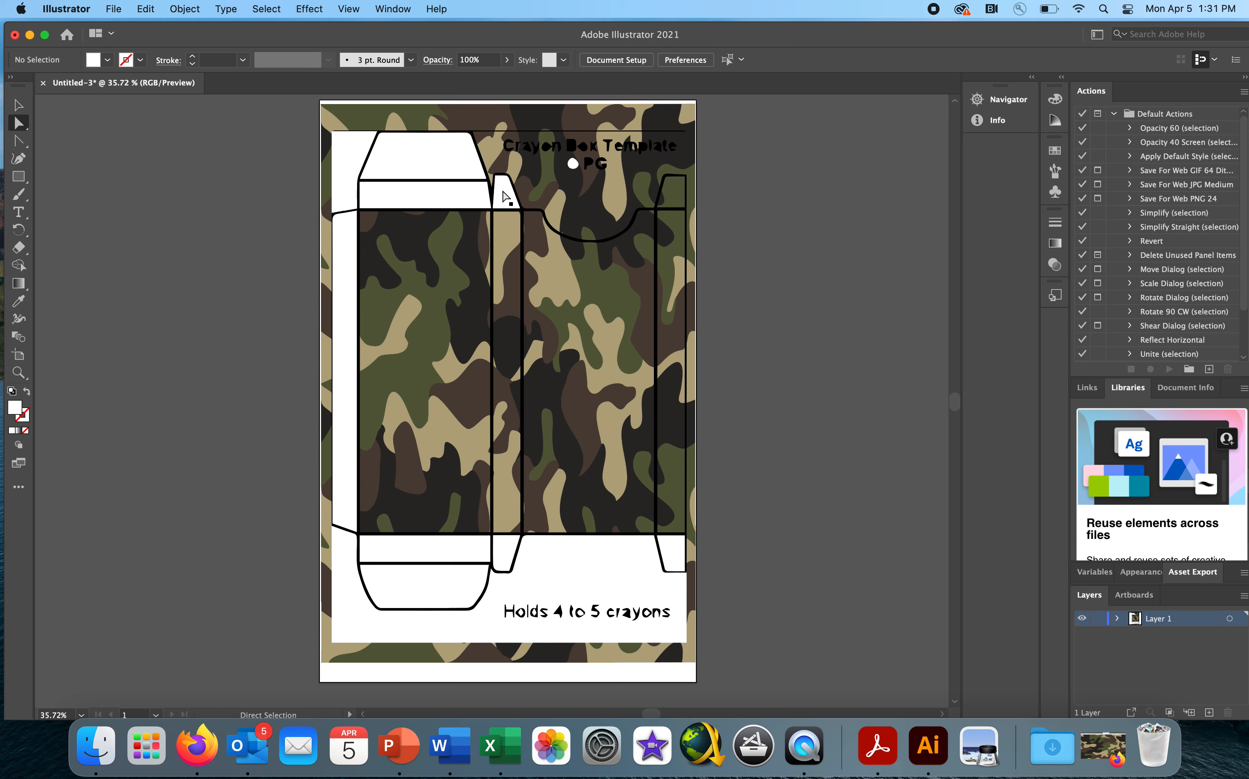
key("Delete")
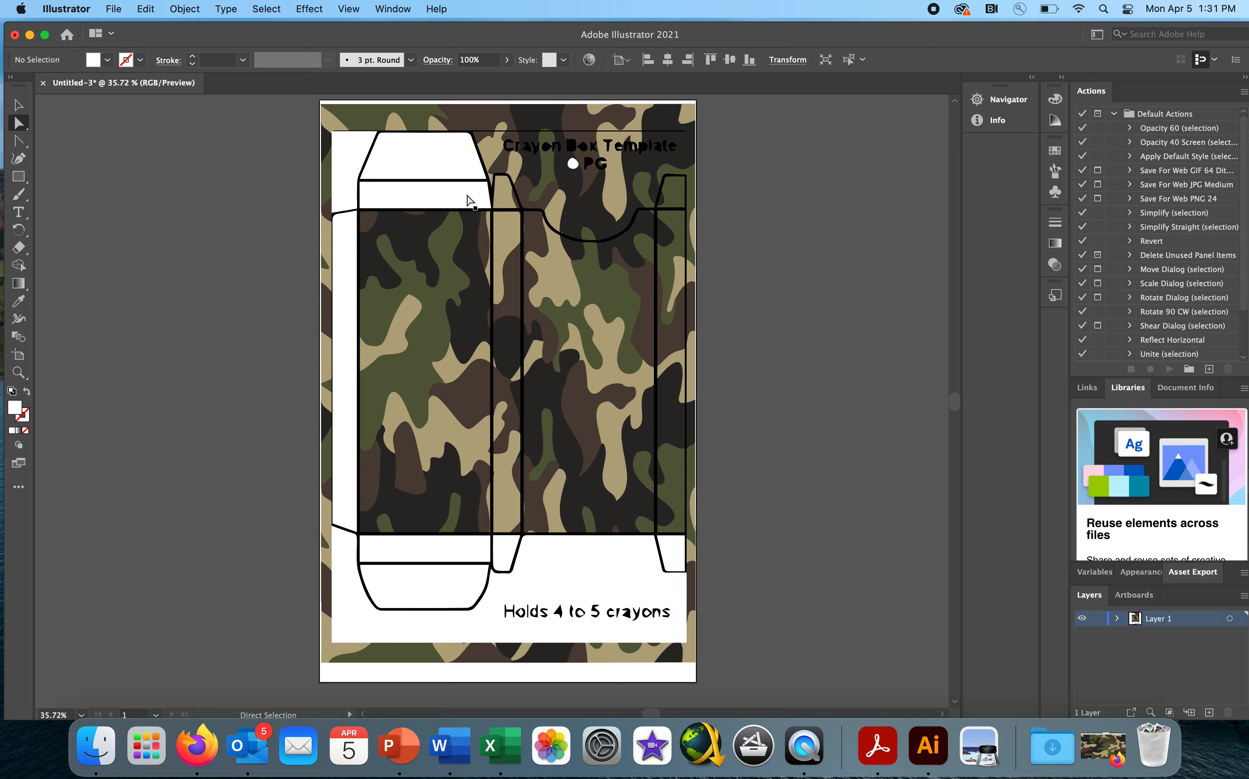
- Delete the white fills of the upper closure panel, its tuck flap and the blank corner beside them
left_click(454, 197)
key("Delete")
left_click(440, 164)
key("Delete")
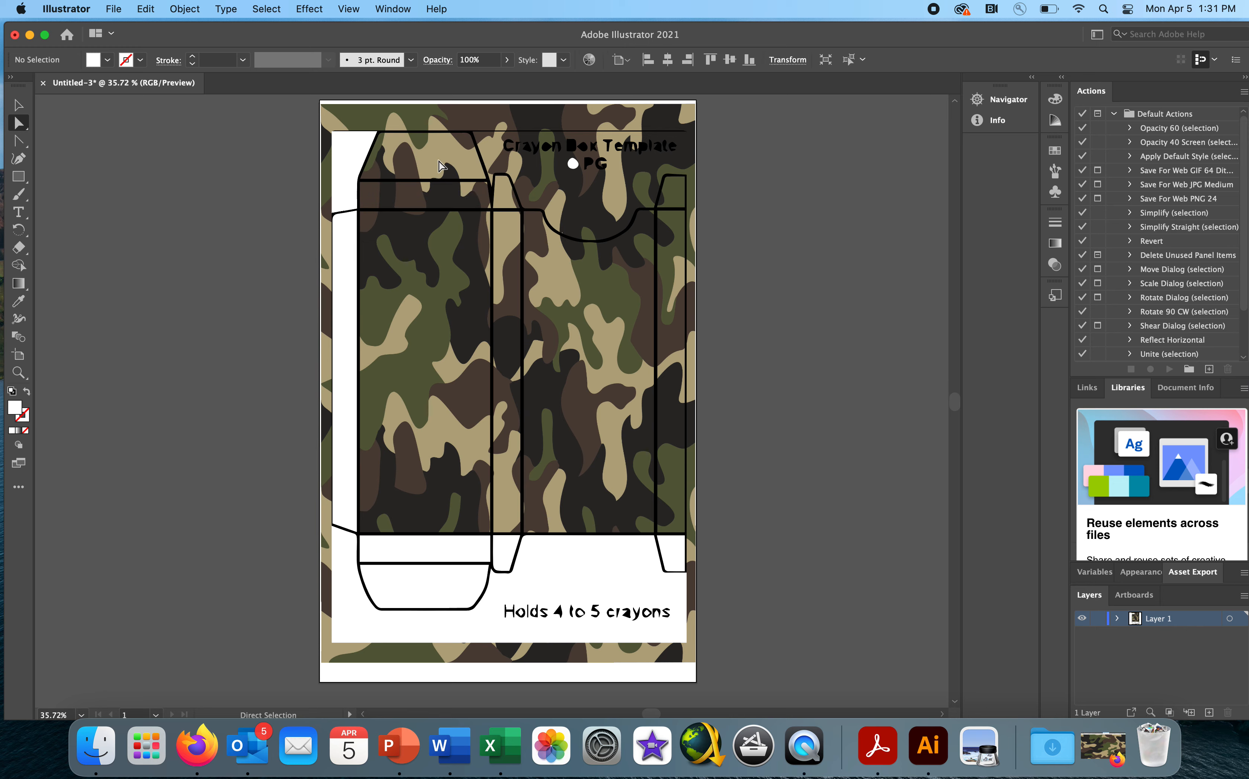
left_click(347, 152)
key("Delete")
- Delete the white fills of the long glue tab, the lower closure panel and the lower tuck flap
left_click(348, 264)
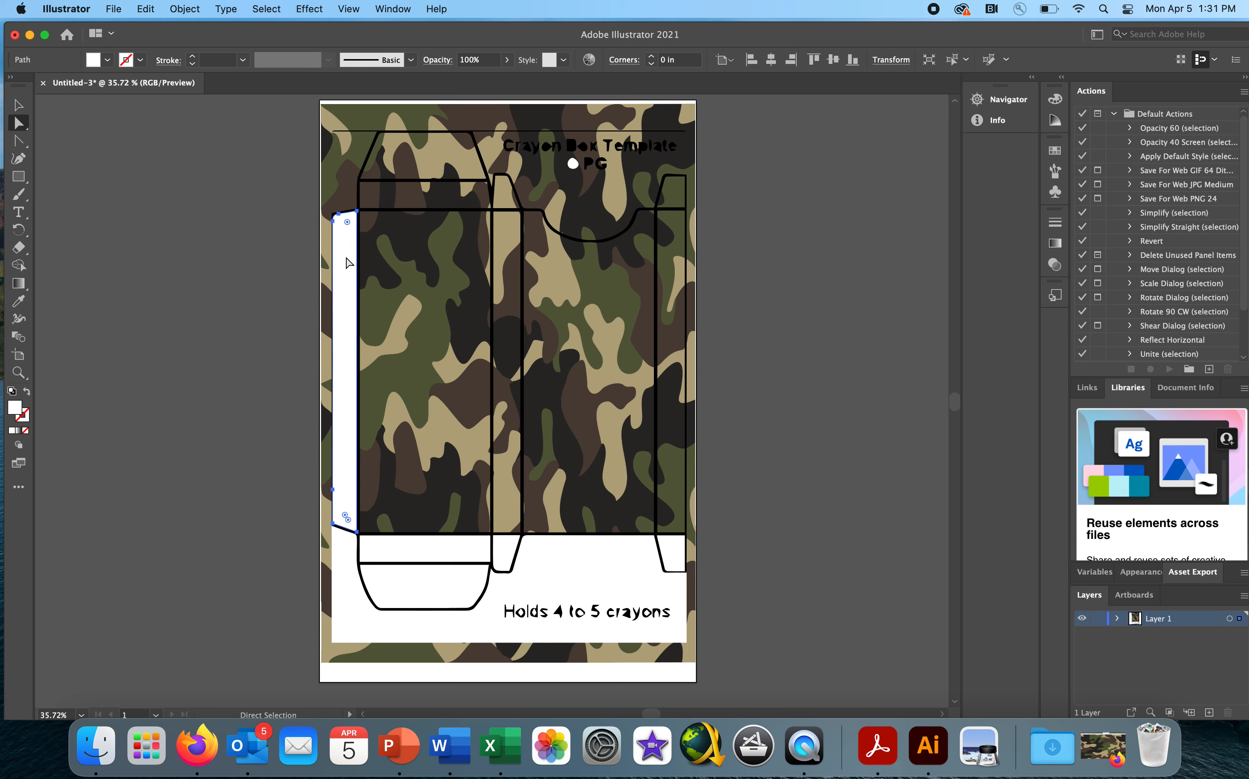
key("Delete")
left_click(399, 549)
key("Delete")
left_click(412, 580)
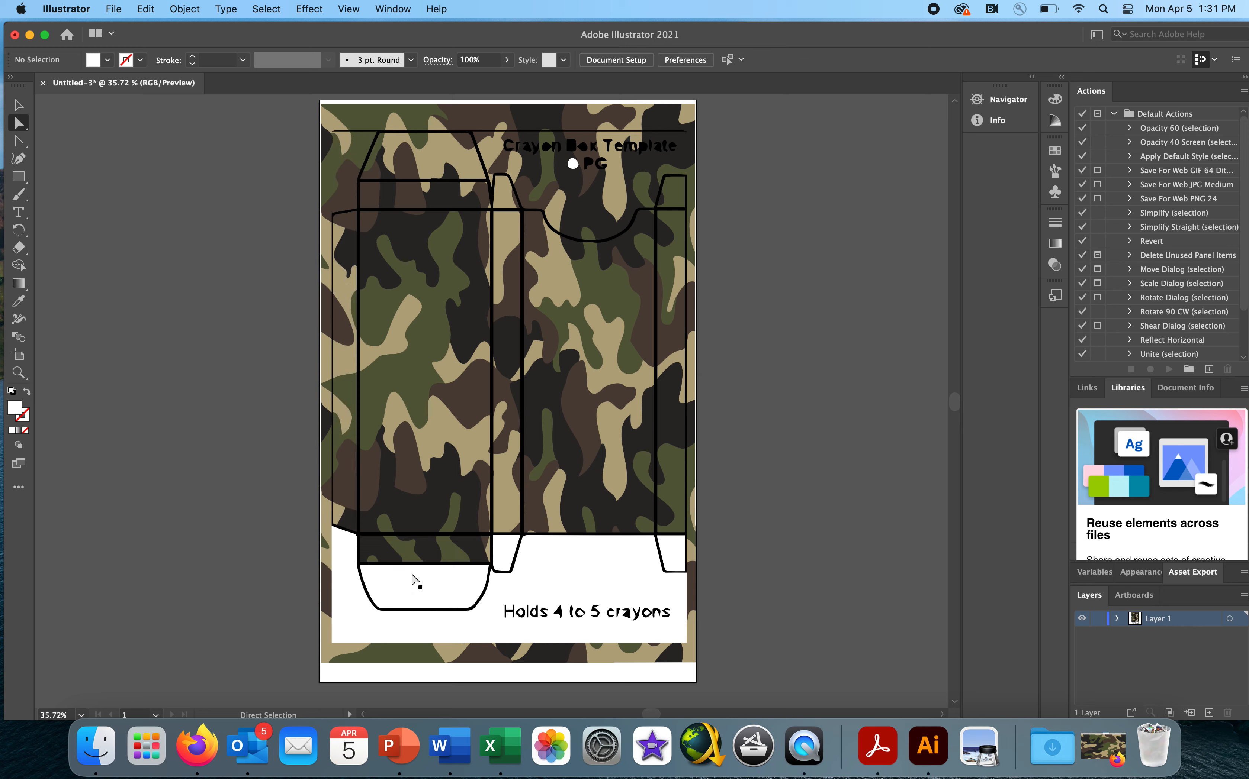
key("Delete")
- Delete the white area around the "Holds 4 to 5 crayons" text and the white fills of both lower dust flaps
left_click(569, 578)
key("Delete")
left_click(508, 554)
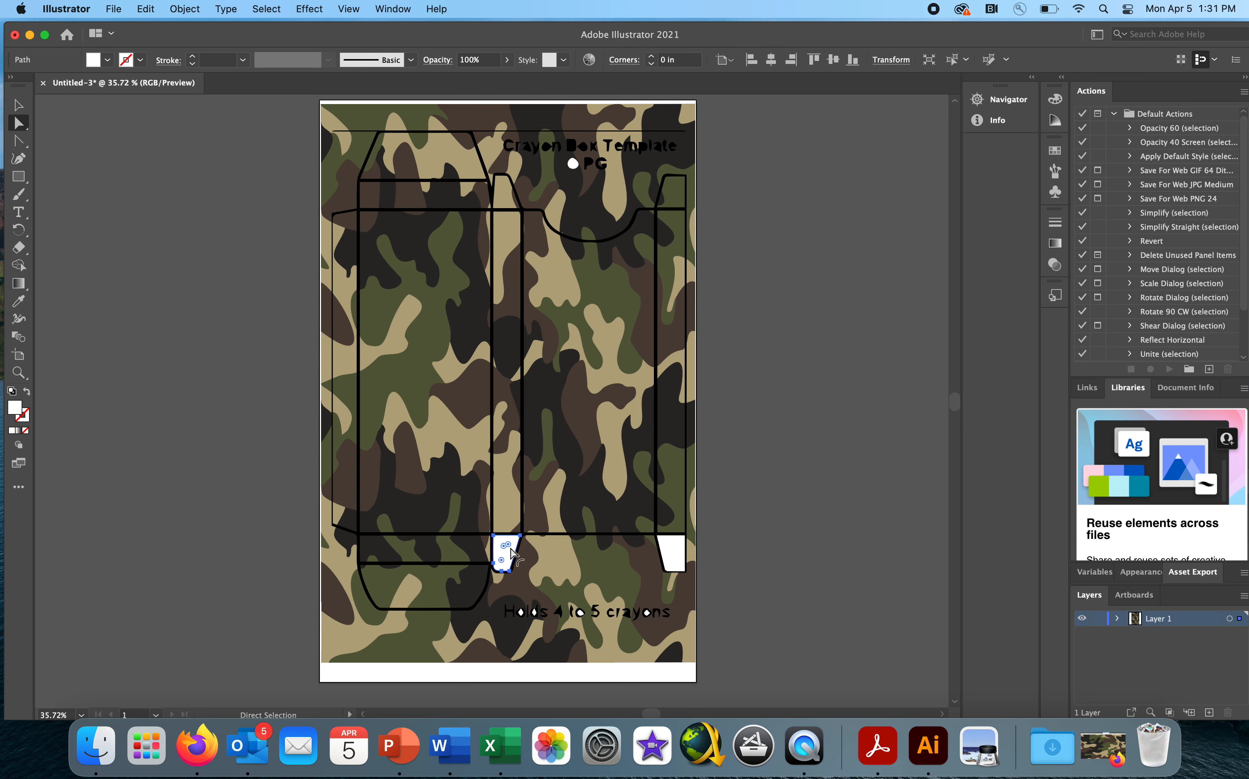
key("Delete")
left_click(666, 555)
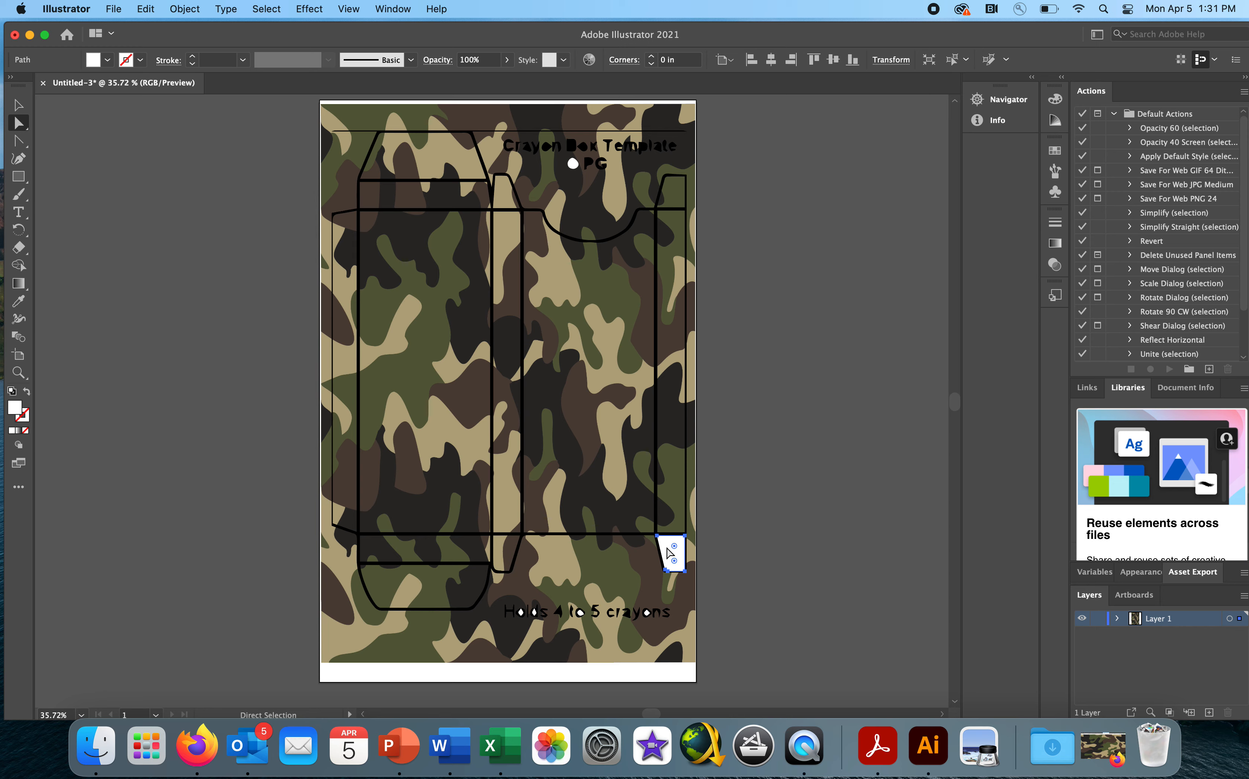
key("Delete")
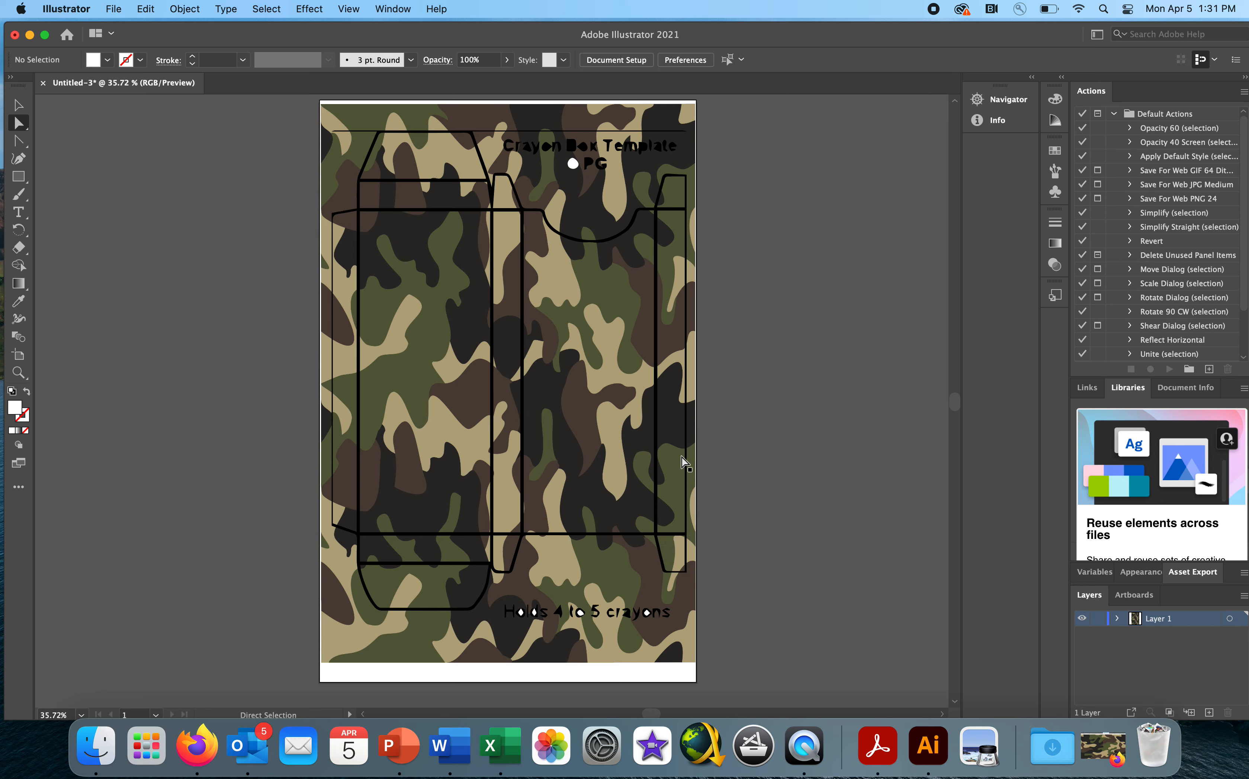
- Delete the leftover white dot and its stray fragments beside the "PG" text, and clear the selection
left_click(572, 165)
key("Delete")
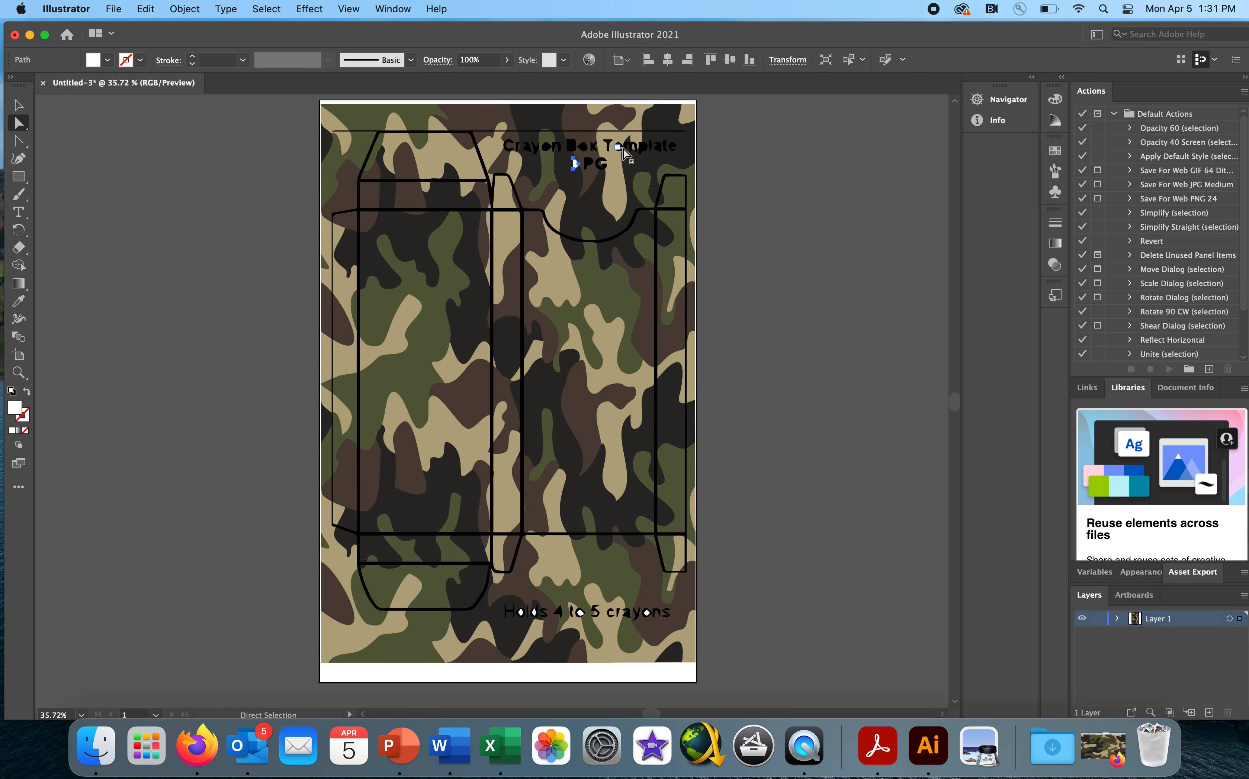
left_click(576, 161)
key("Delete")
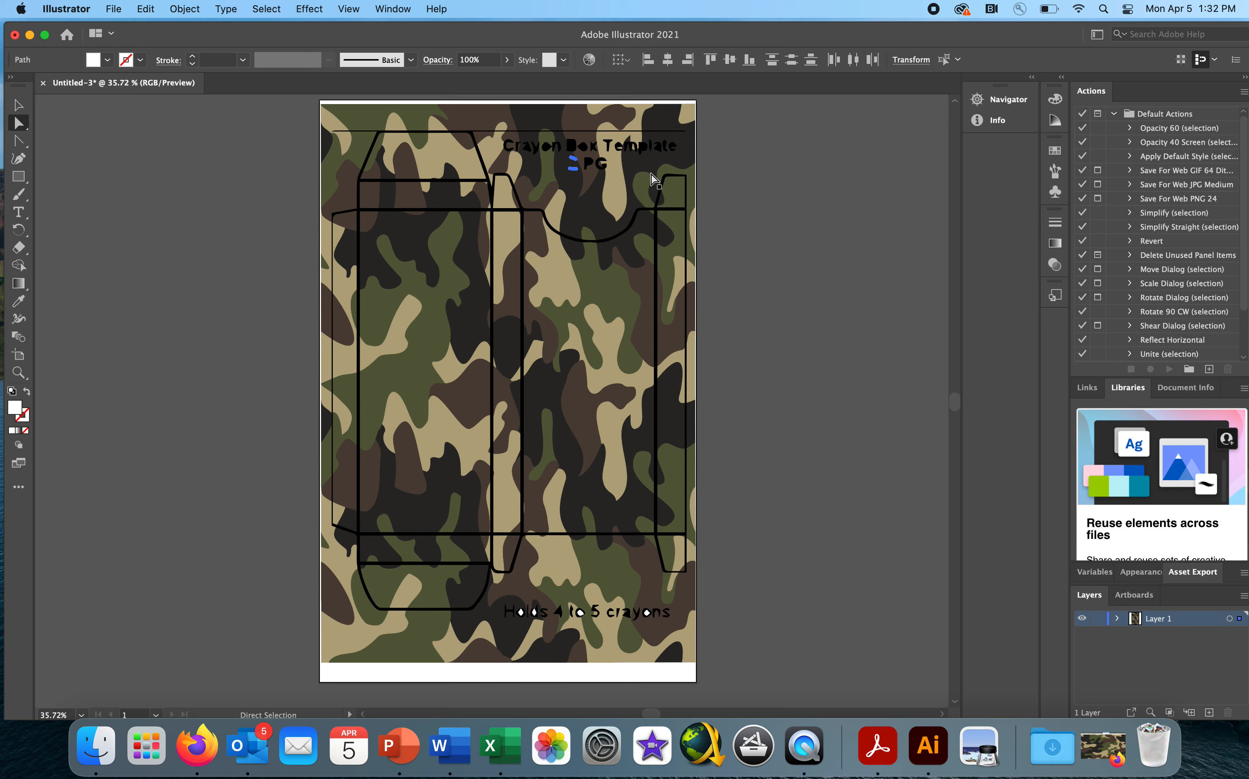
left_click(730, 167)
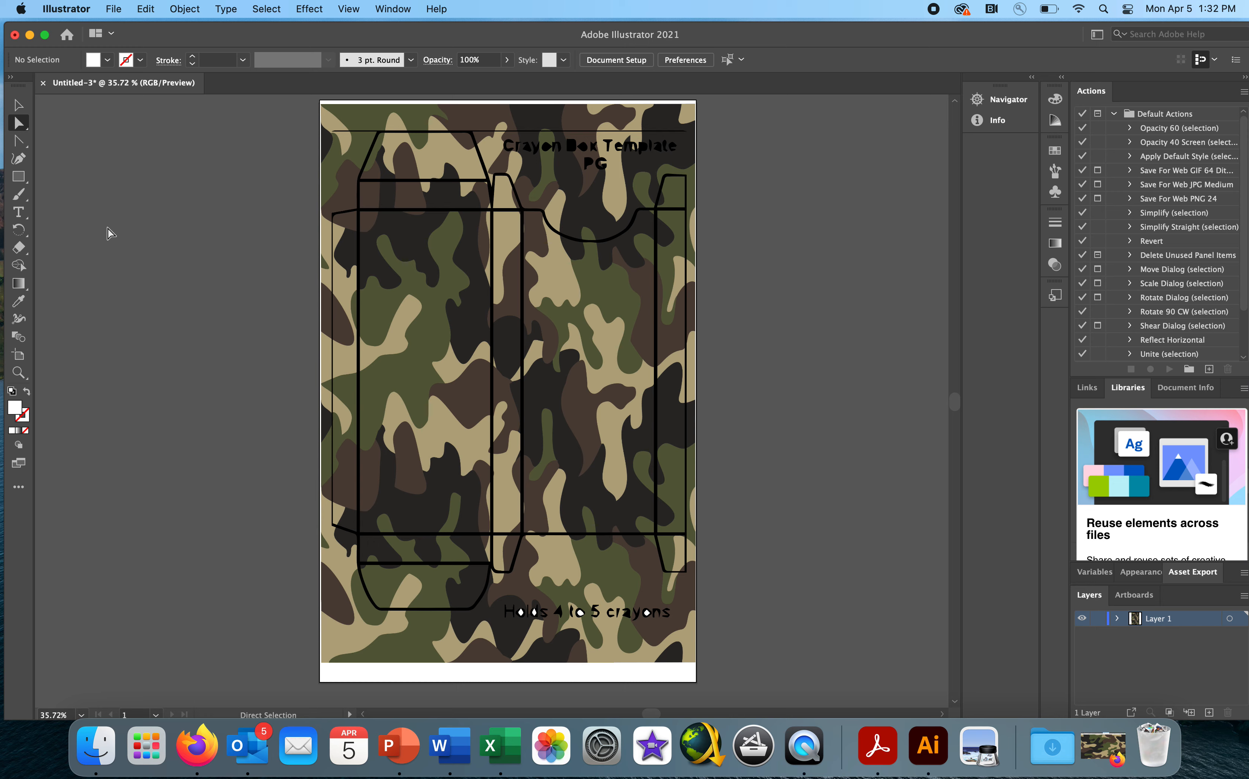
- Draw a wide rectangle across the upper half of the body panels and fill it with the tan sampled from the camouflage
left_click(21, 181)
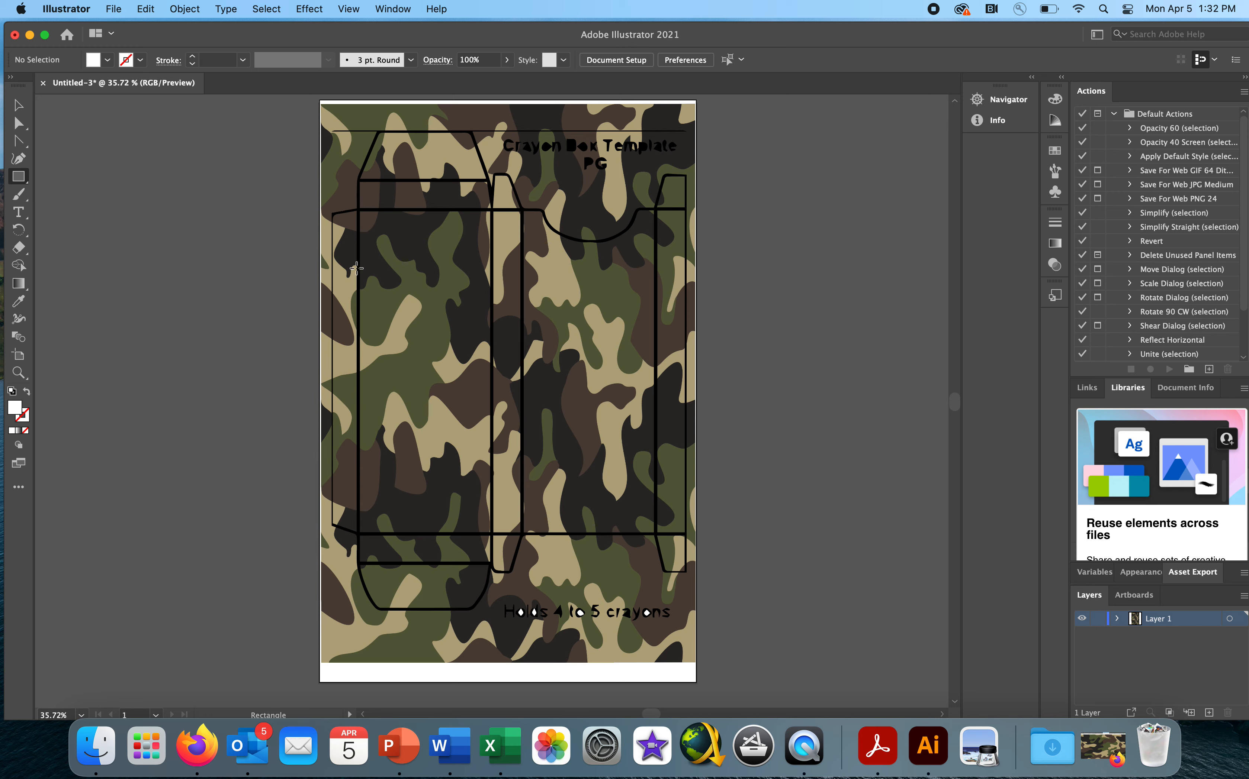
left_click_drag(342, 268, 686, 349)
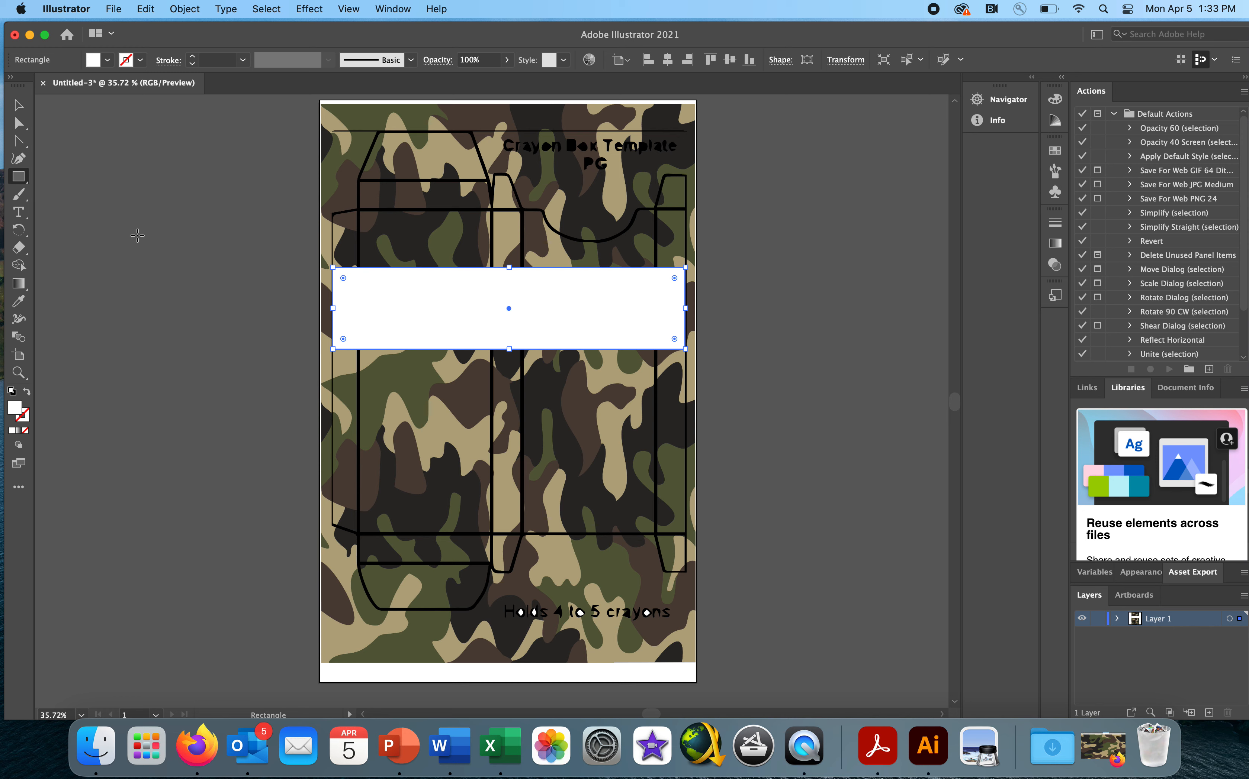
left_click(18, 302)
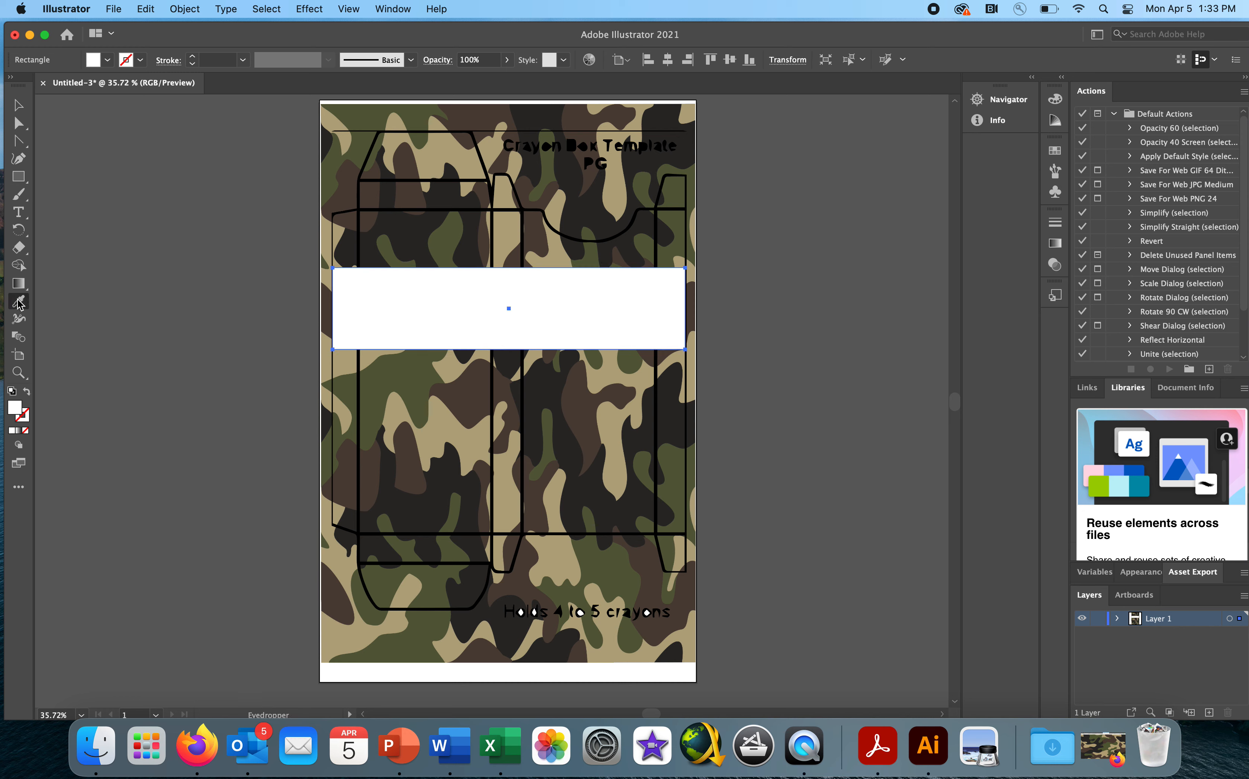
left_click(422, 166)
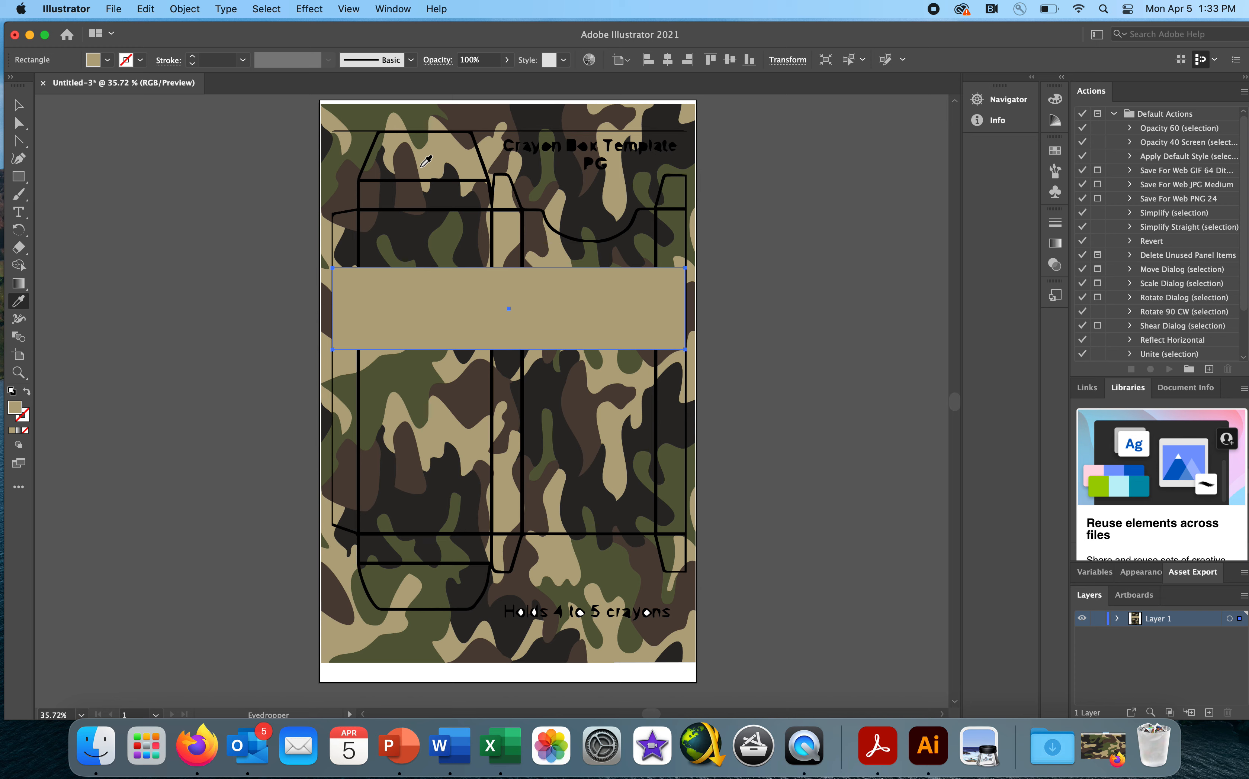
left_click(19, 108)
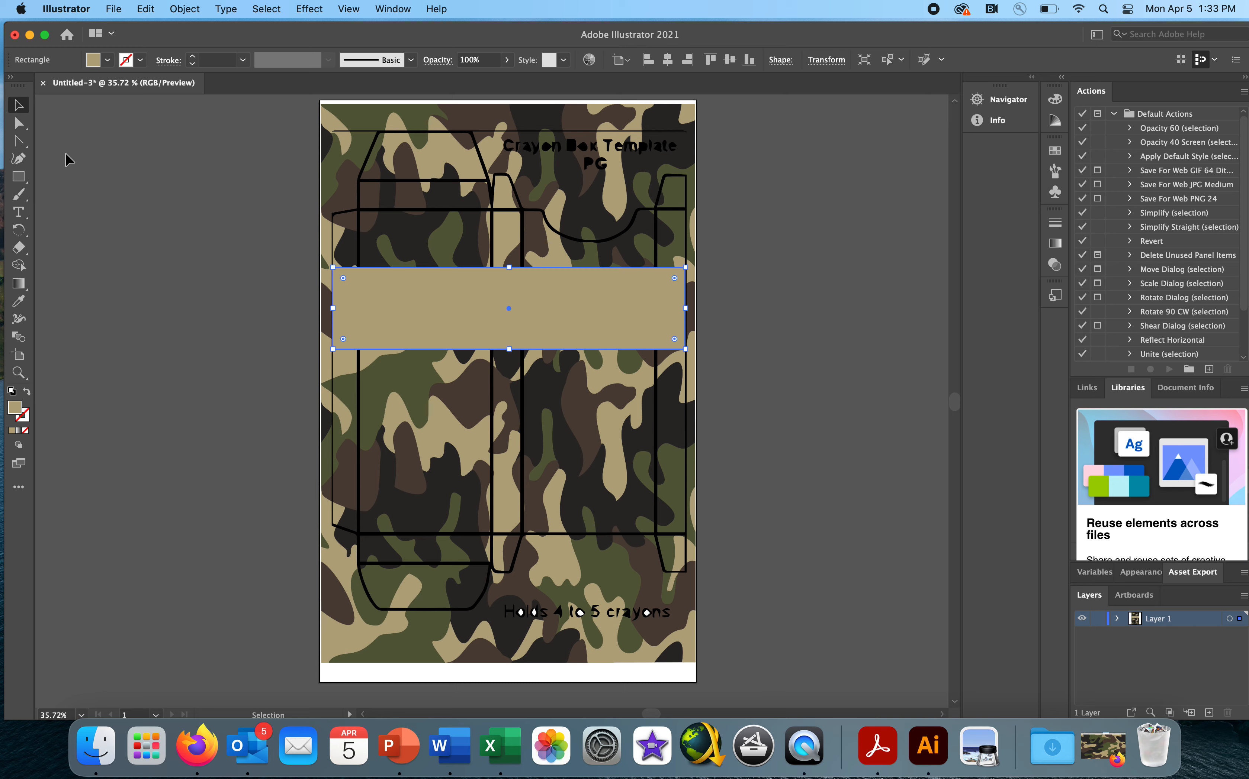
- Slant the tan band's edges by raising its upper-right corner to about Y 4.15 in and lowering its lower-left corner to about Y 8.89 in
left_click(19, 123)
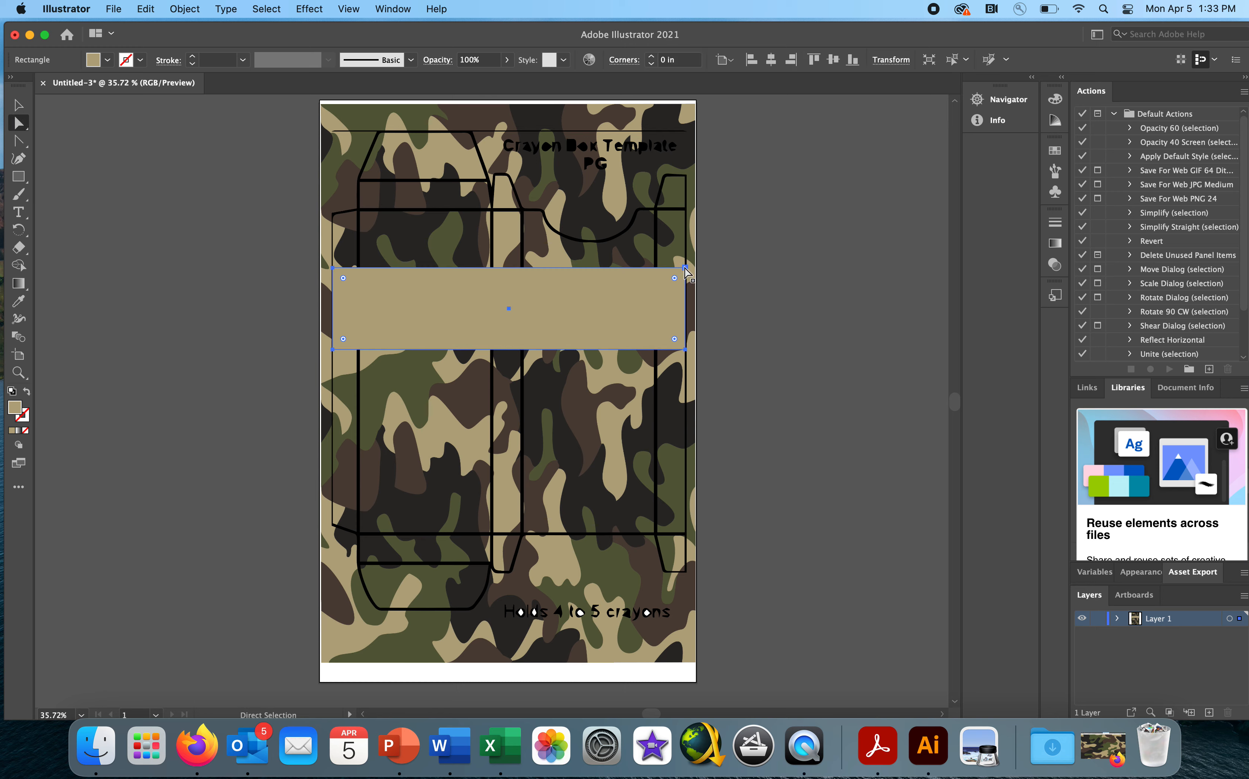
left_click_drag(686, 268, 686, 243)
left_click(720, 266)
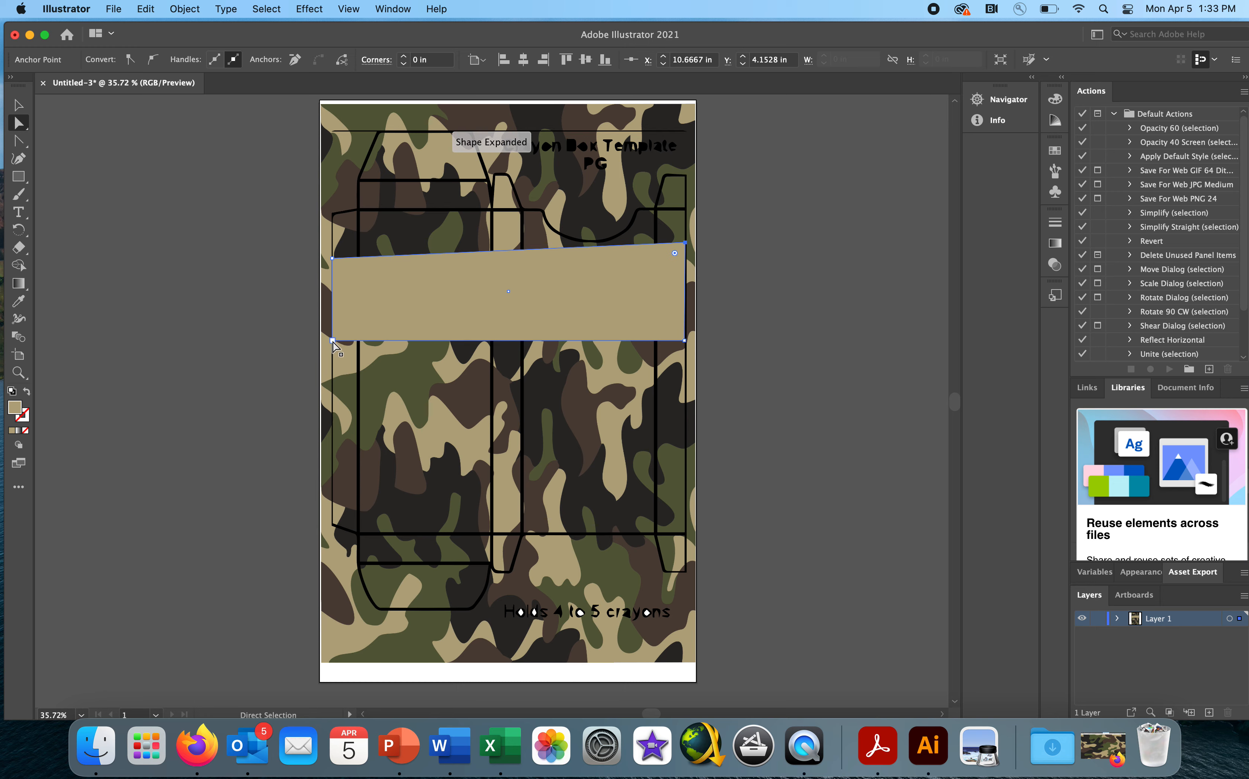
left_click_drag(332, 340, 332, 405)
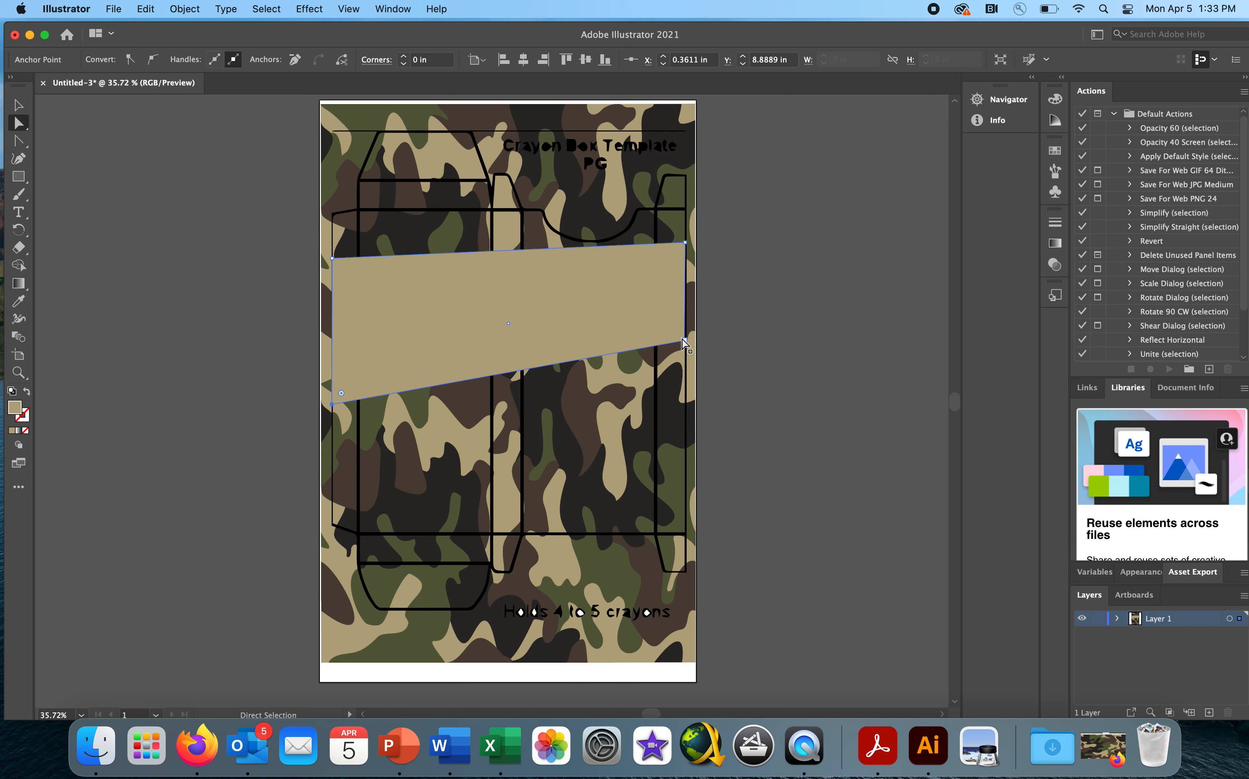
left_click_drag(683, 340, 685, 340)
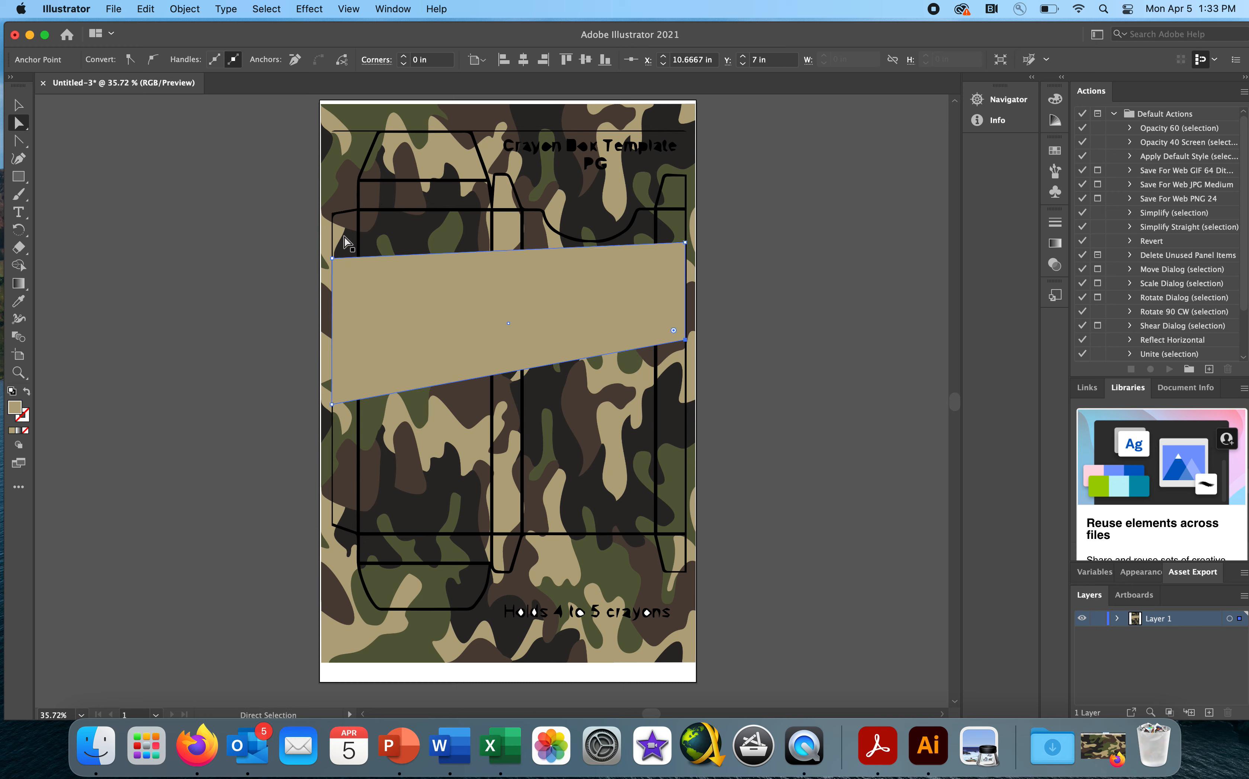
left_click(18, 105)
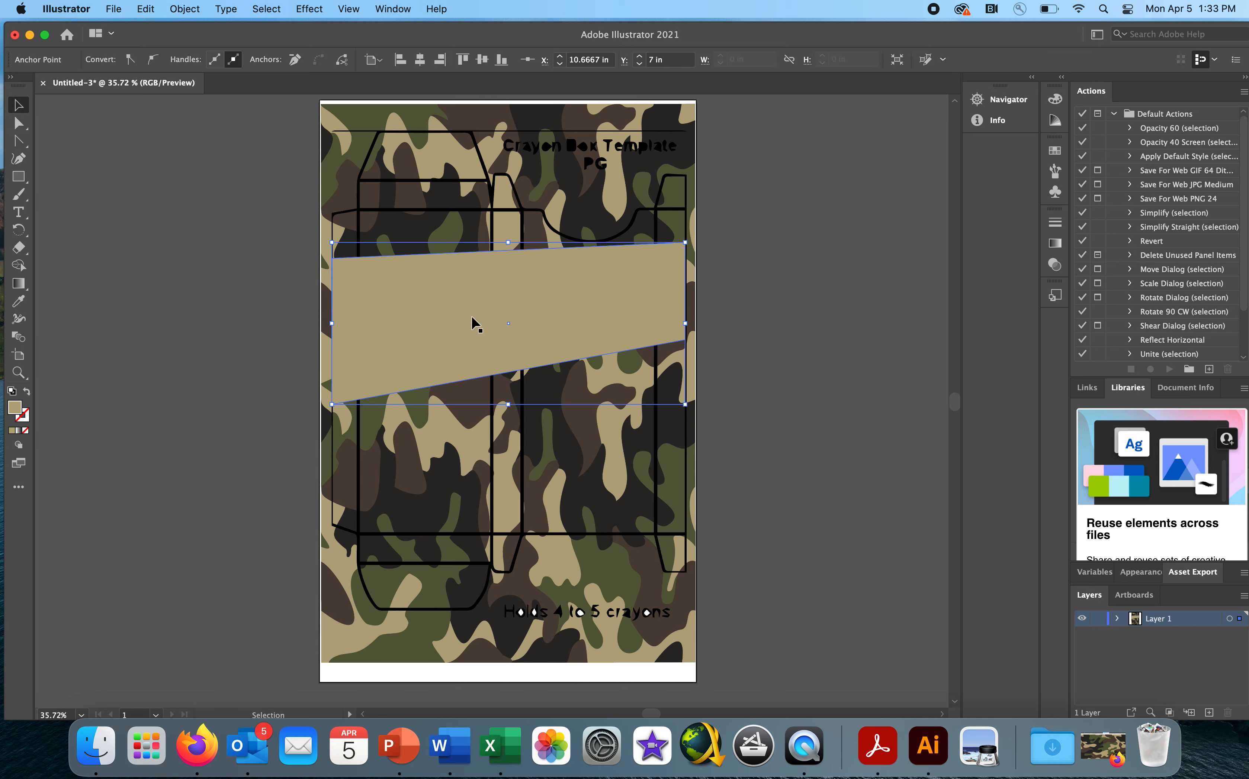
- Send the tan band backward so it sits behind the template outlines, and clear the selection
left_click(198, 11)
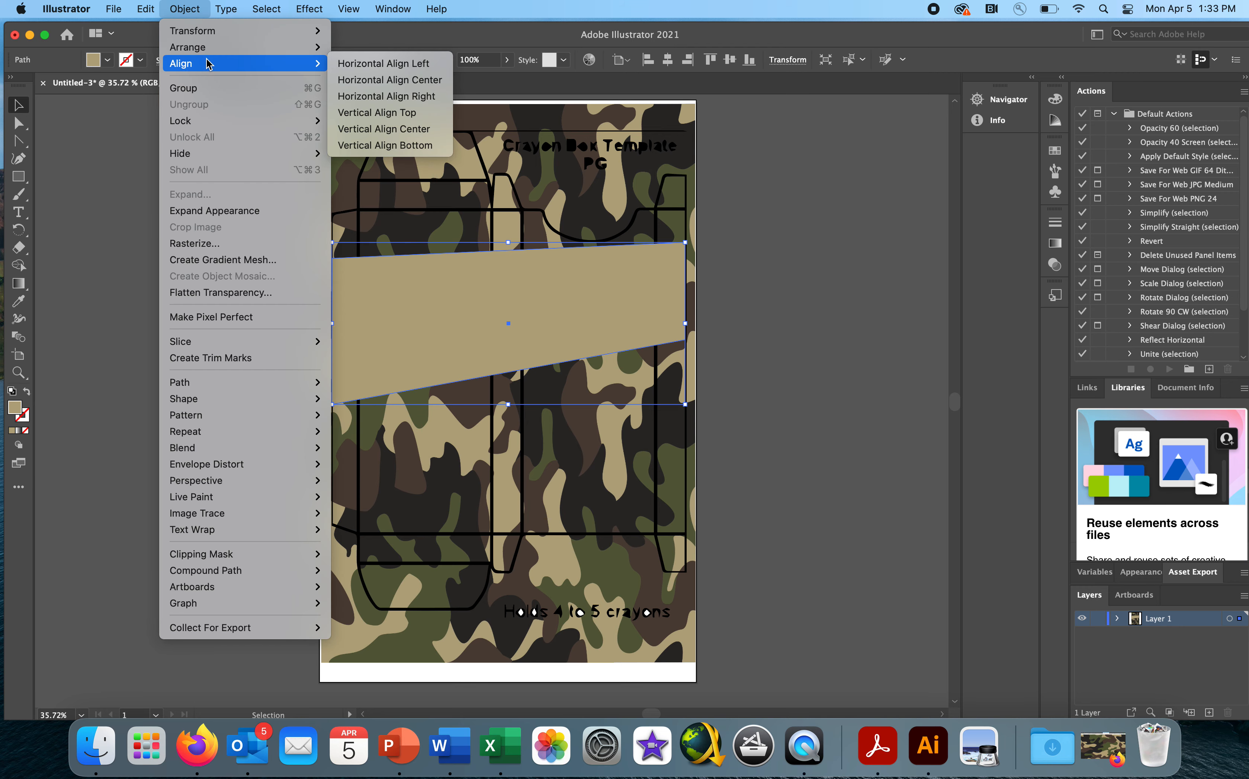
mouse_move(206, 50)
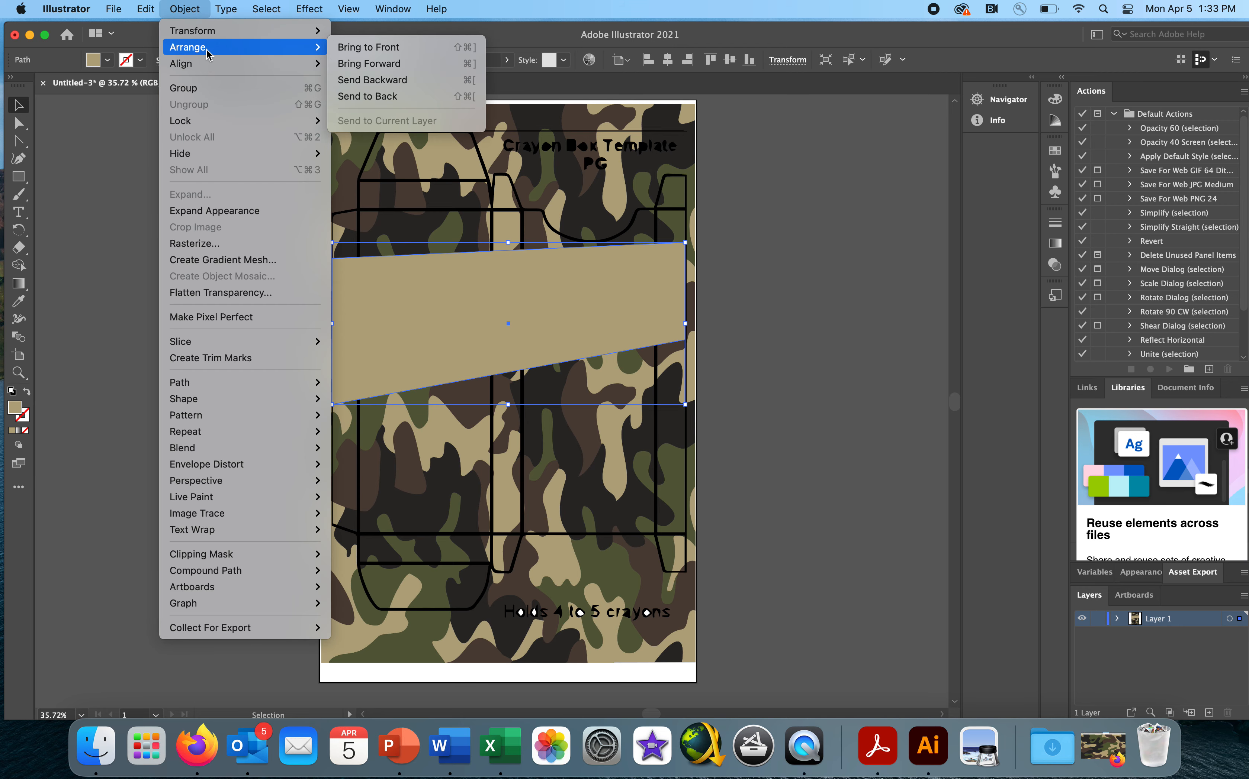
left_click(365, 79)
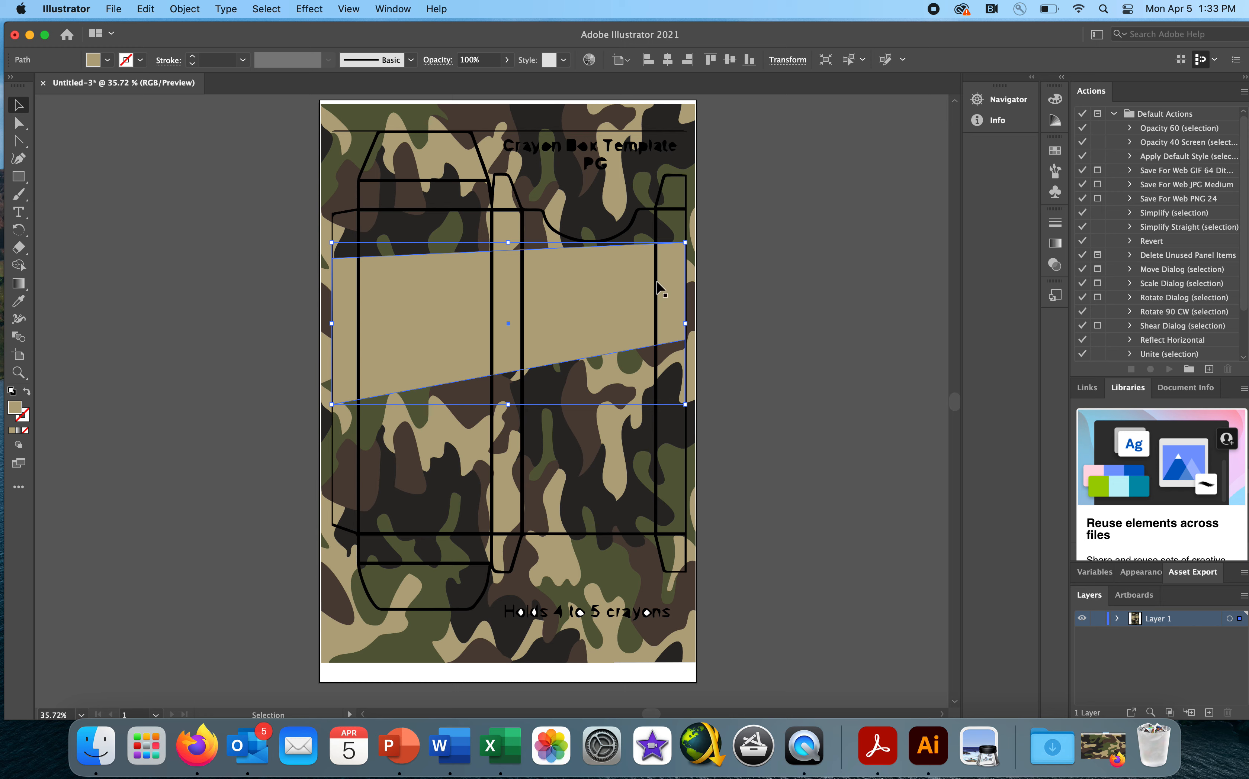
left_click(772, 284)
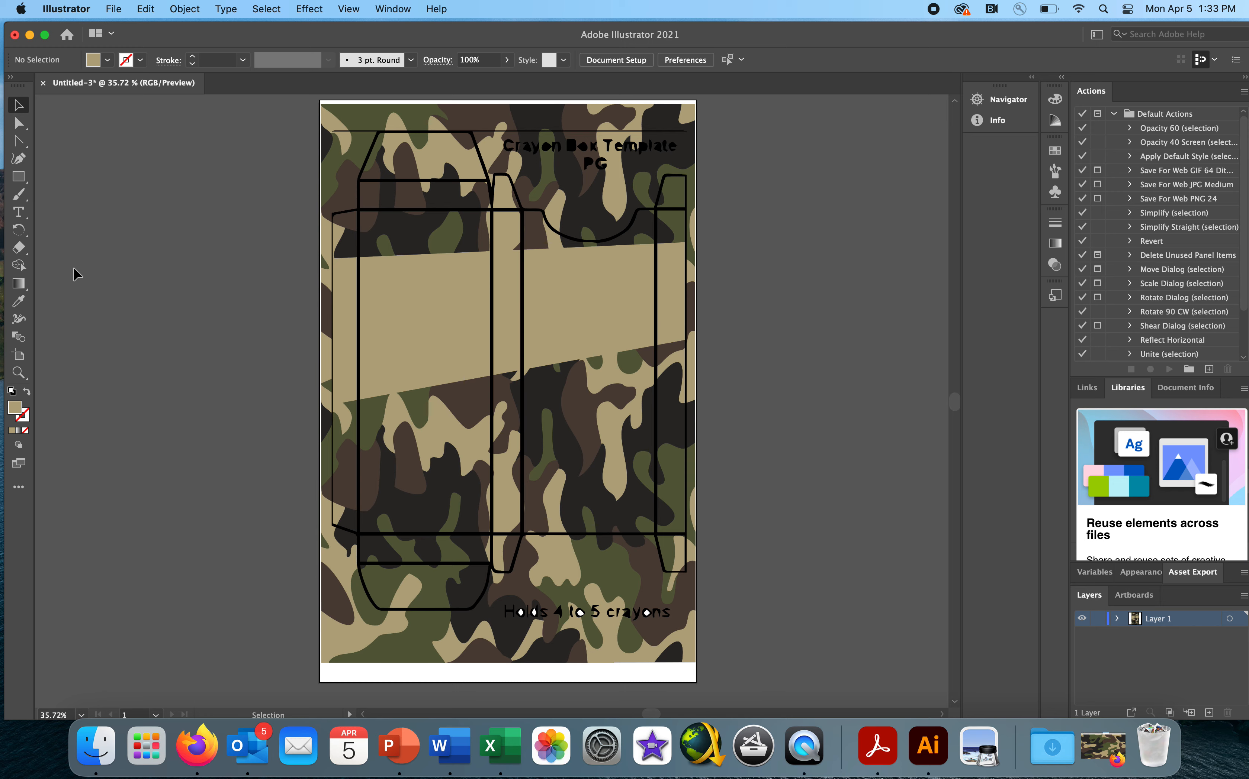
- Add the two-line text "CAMO CRAYONS" to the tan band on the wide right-hand panel and scale it to about 60 pt
left_click(19, 212)
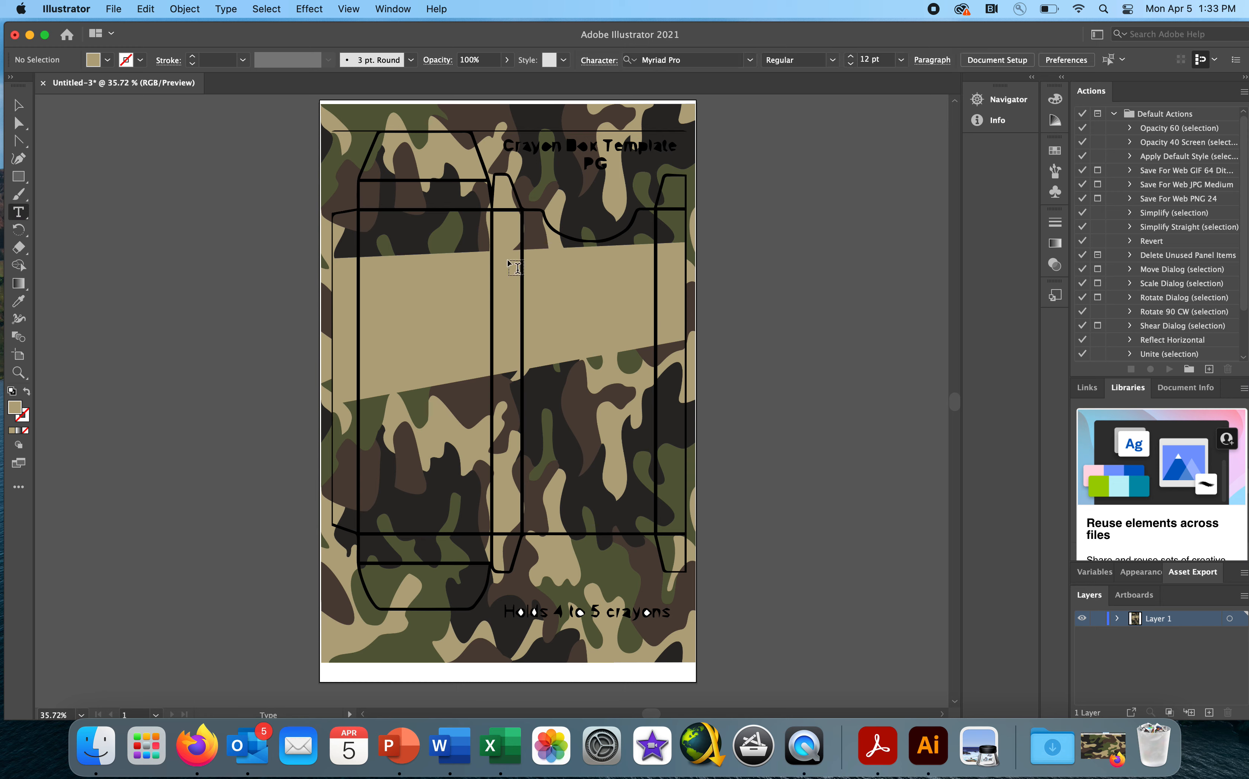
left_click(529, 270)
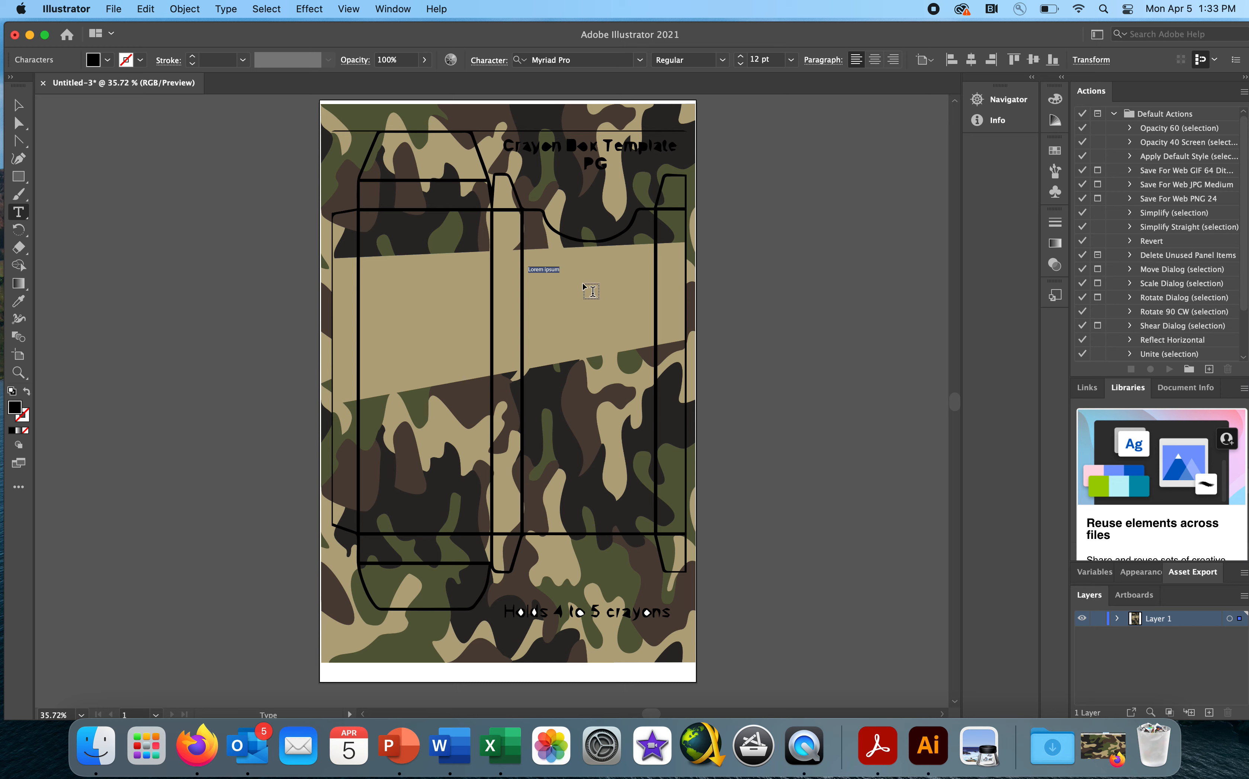
type("CAMO")
left_click(18, 106)
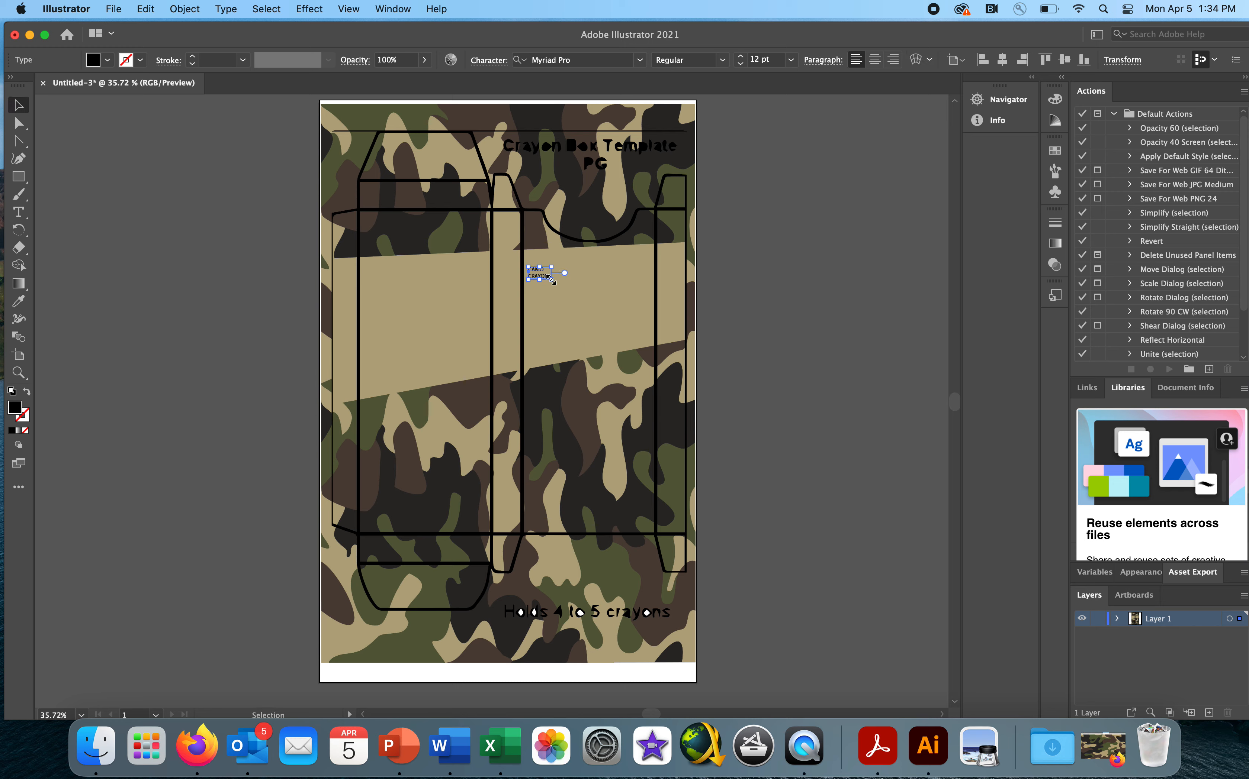
left_click_drag(551, 279, 660, 345)
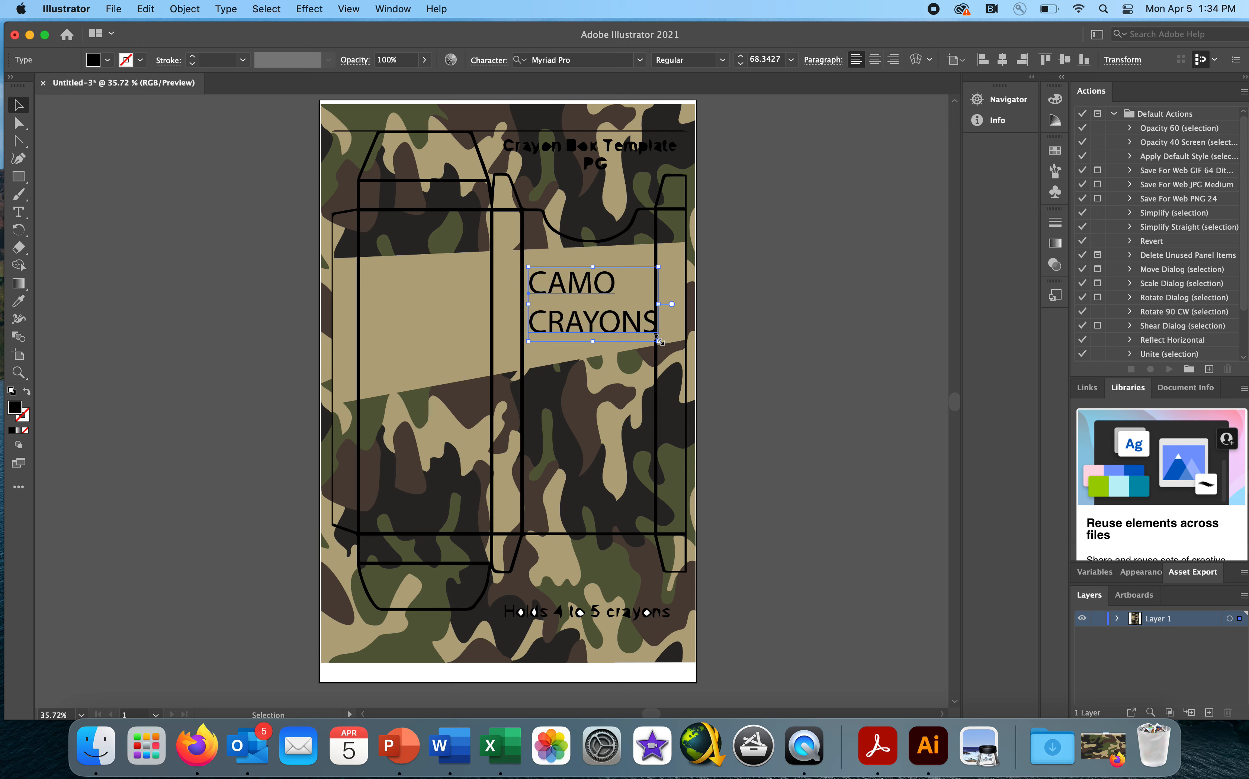
left_click_drag(659, 340, 644, 333)
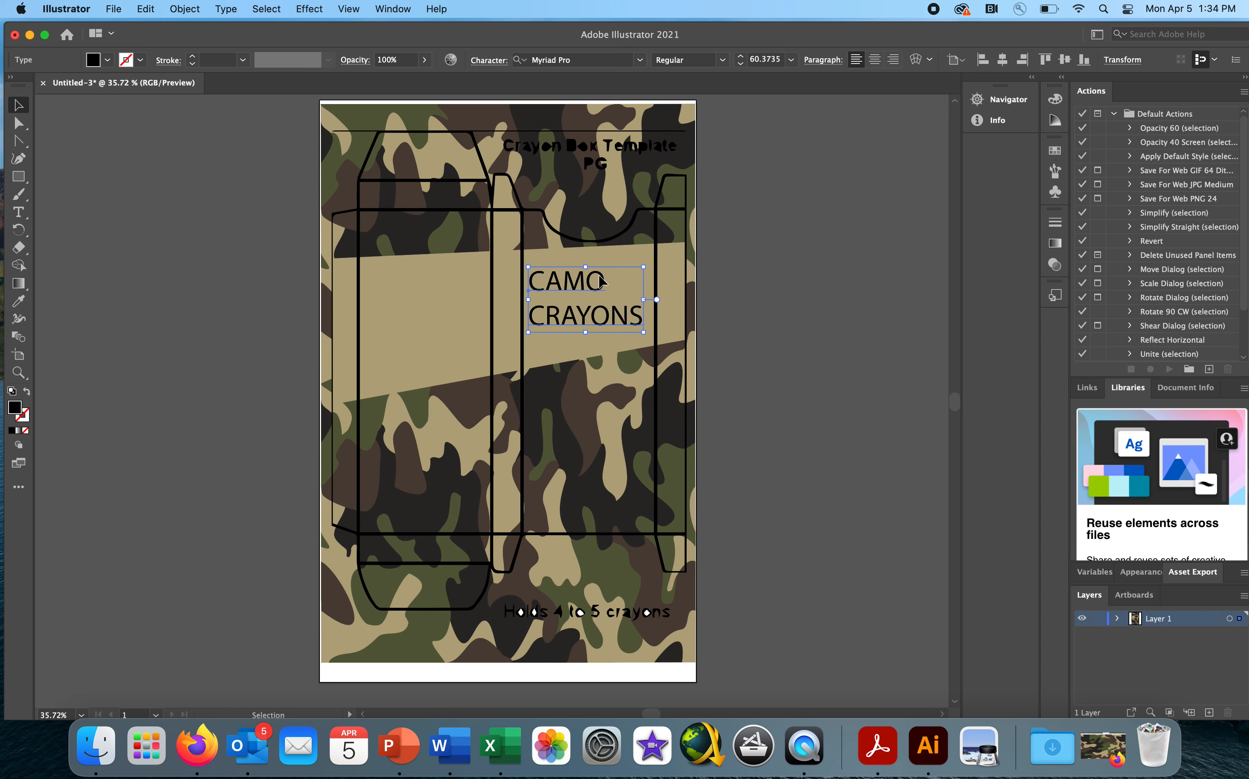
left_click_drag(598, 276, 600, 273)
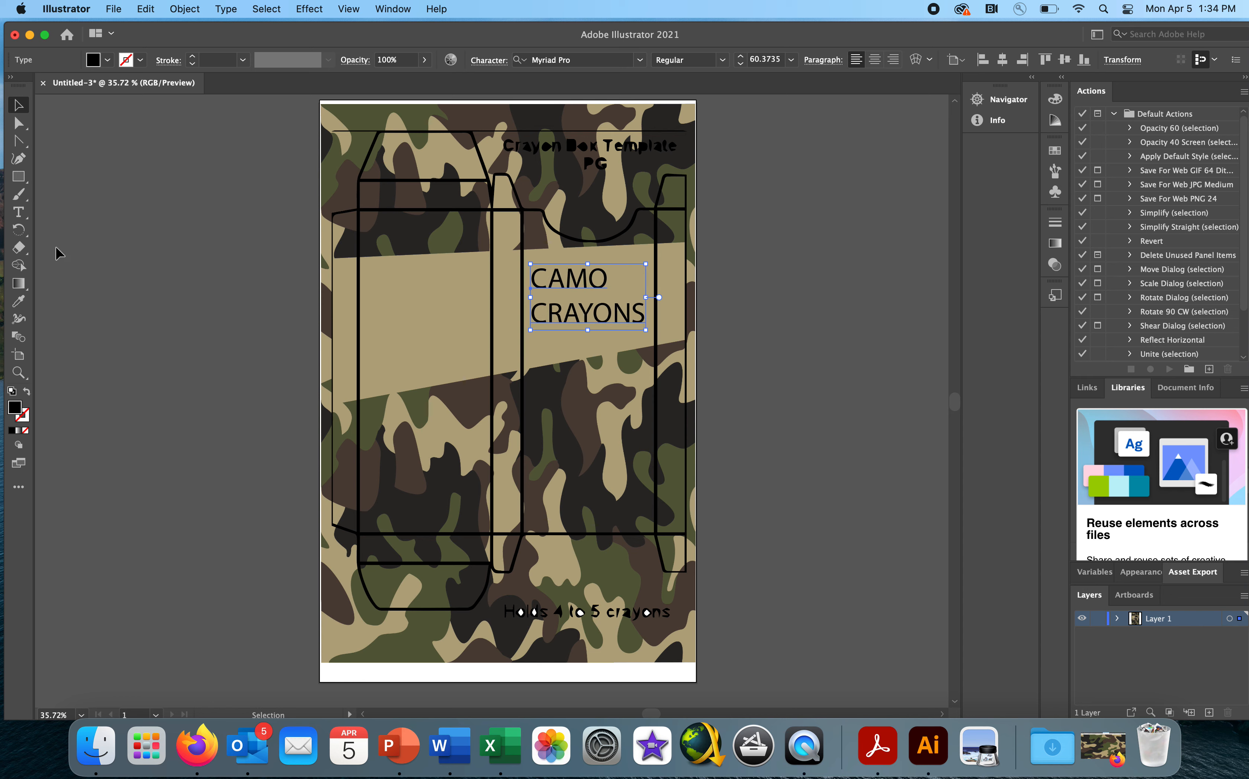
- Set the font of the whole "CAMO CRAYONS" text to American Typewriter
left_click(18, 212)
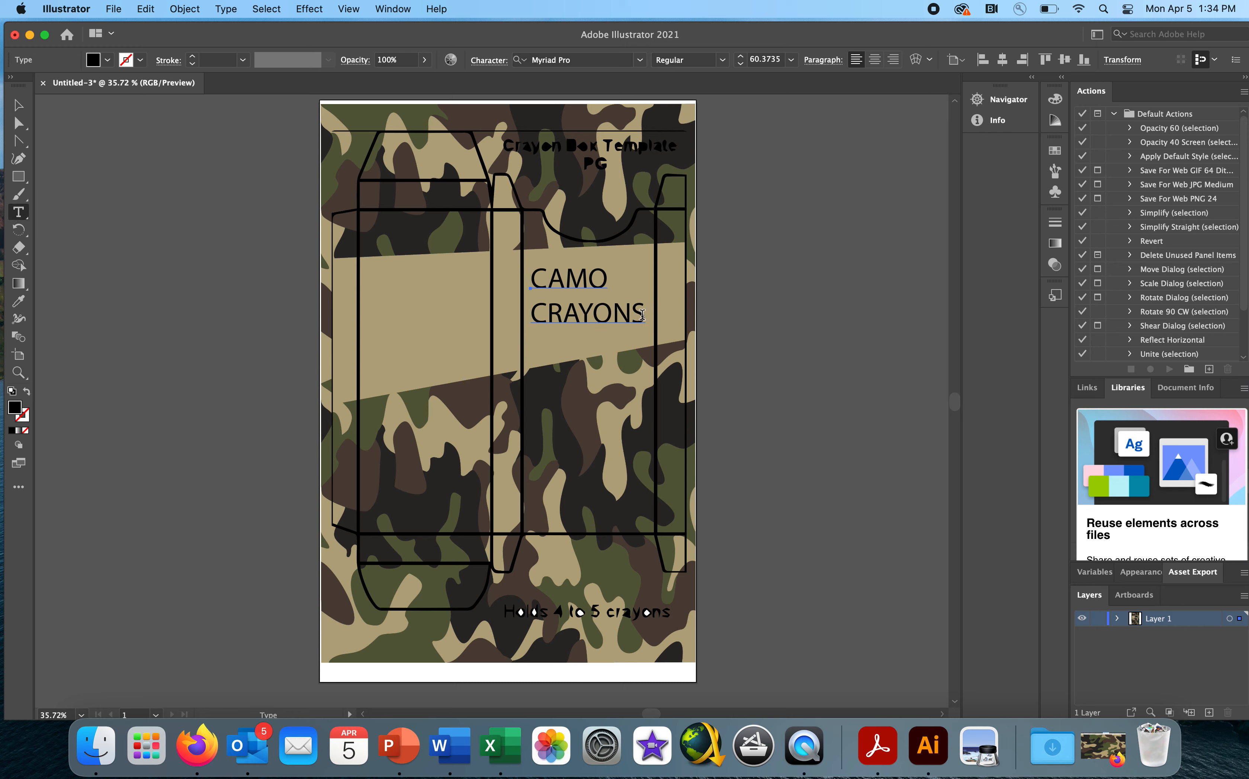
left_click_drag(642, 314, 530, 276)
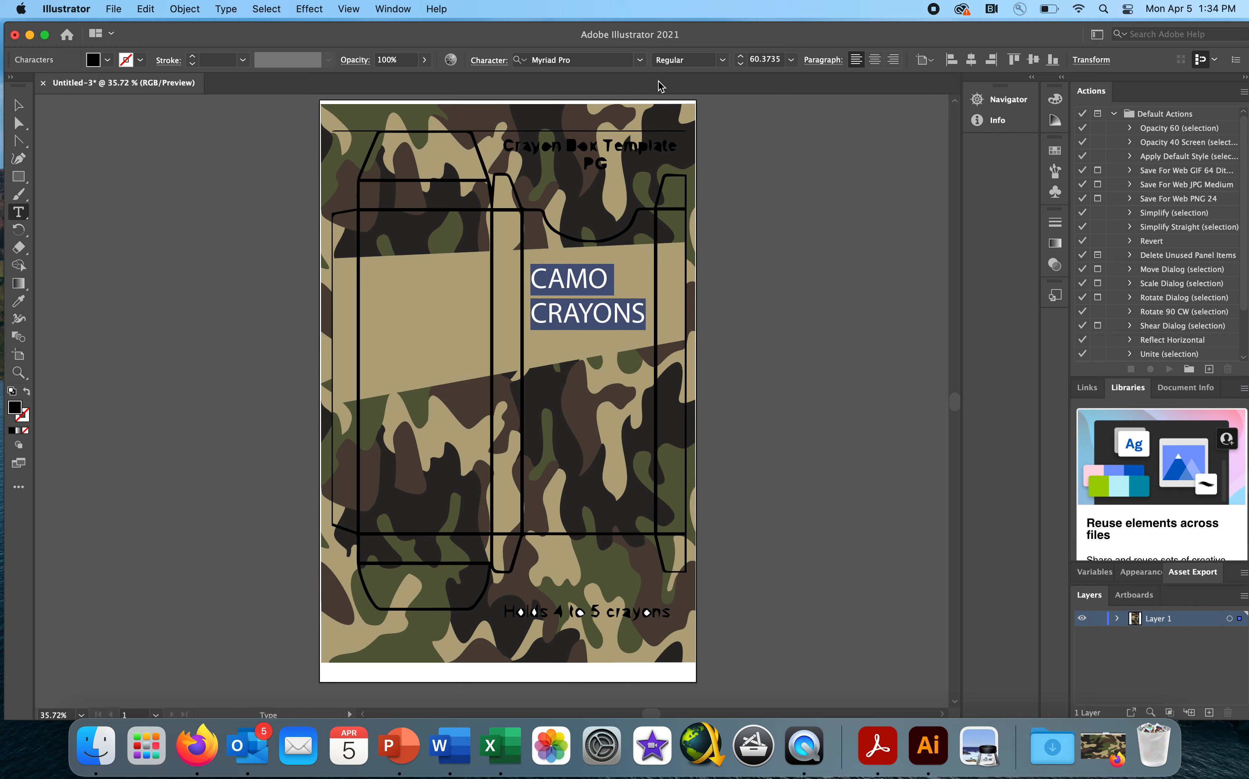
left_click(640, 60)
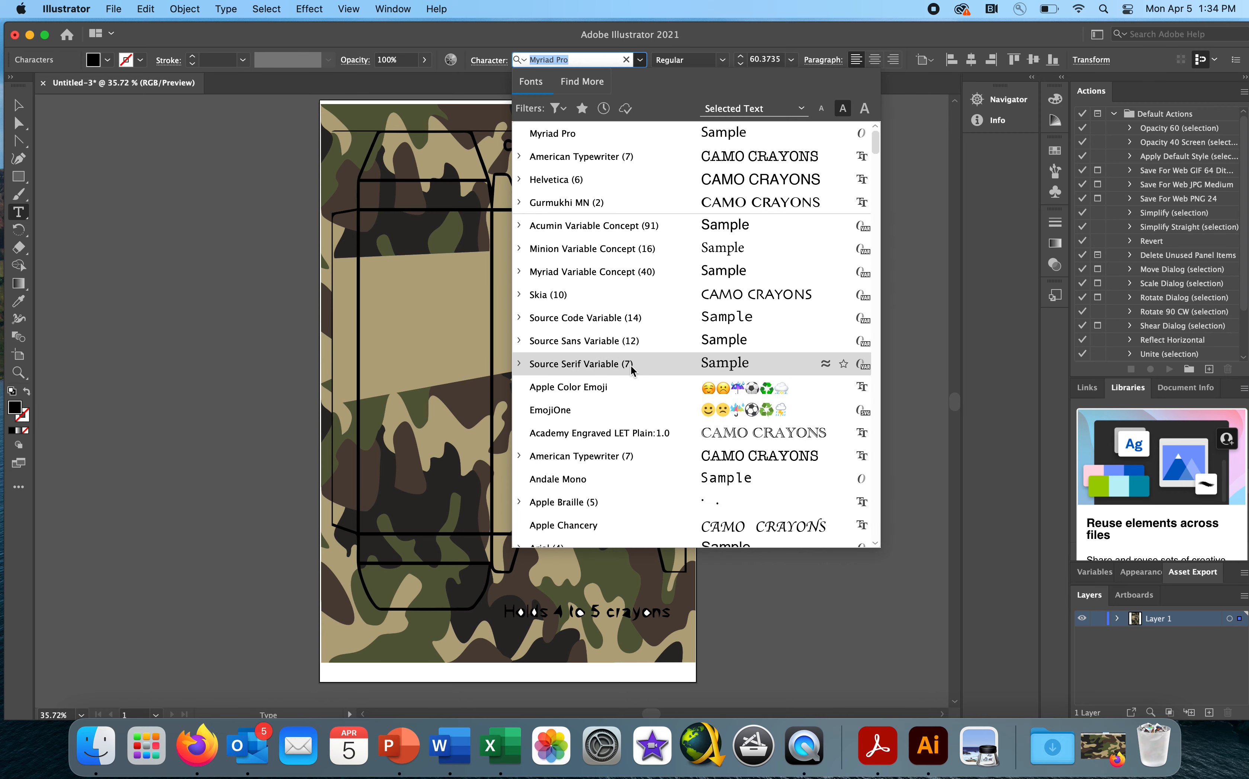
left_click(638, 457)
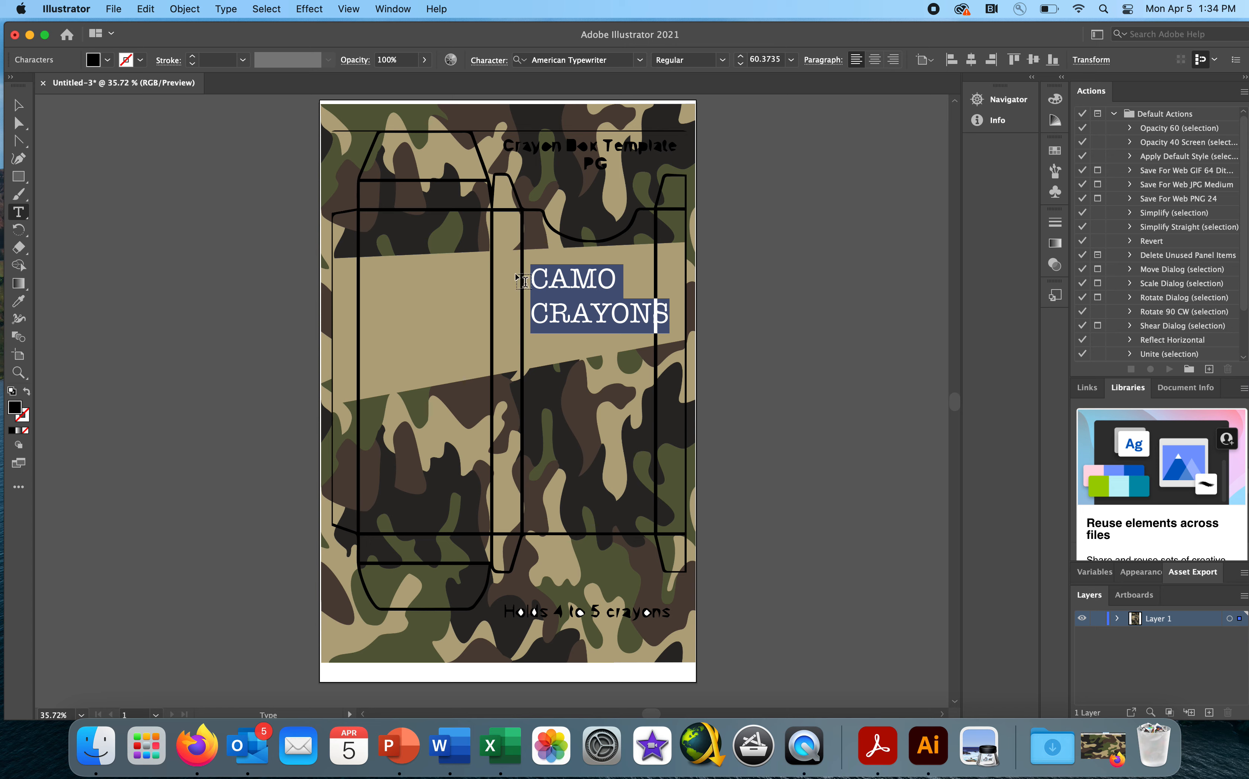
- Try a 14 pt stroke on the "CAMO CRAYONS" text and undo it
left_click(243, 61)
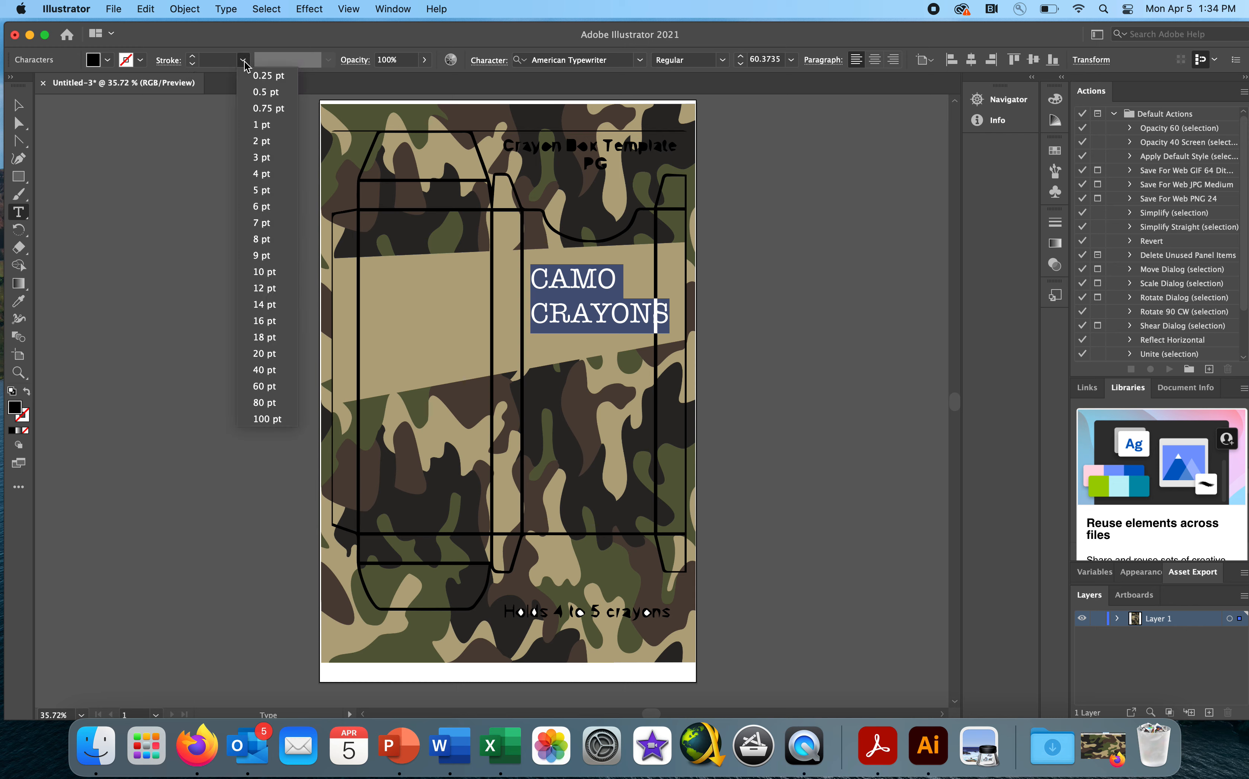
left_click(271, 305)
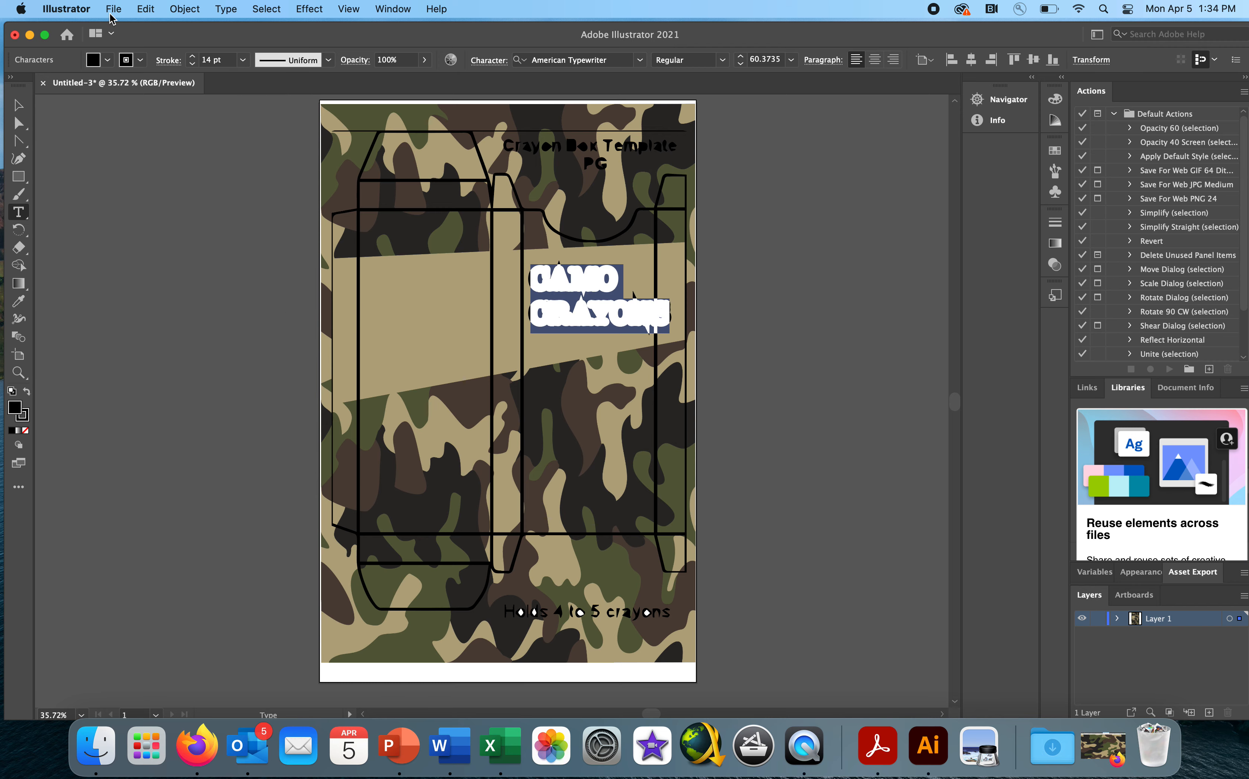
left_click(143, 11)
left_click(155, 31)
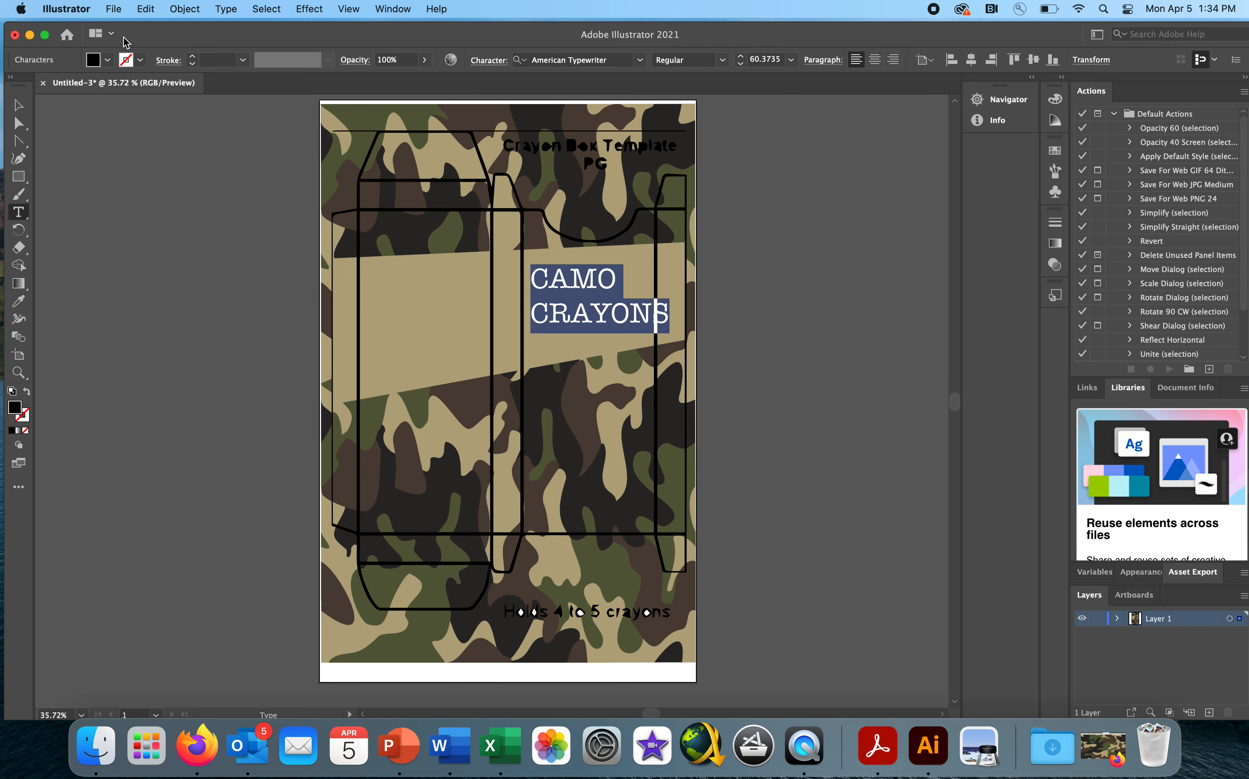
- Scale the two-line text down to about 51 pt, tilt it upward to match the band's slant, and position it near the band's upper edge
left_click(21, 104)
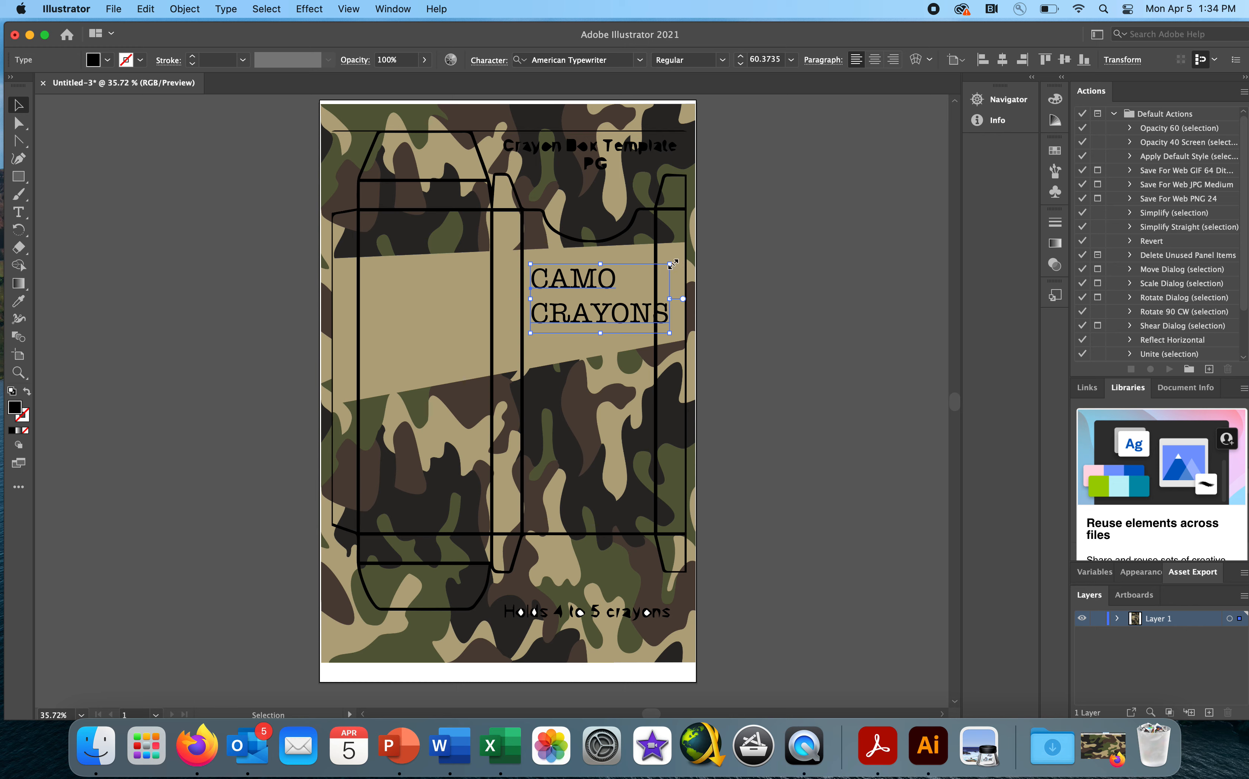
left_click_drag(670, 265, 644, 260)
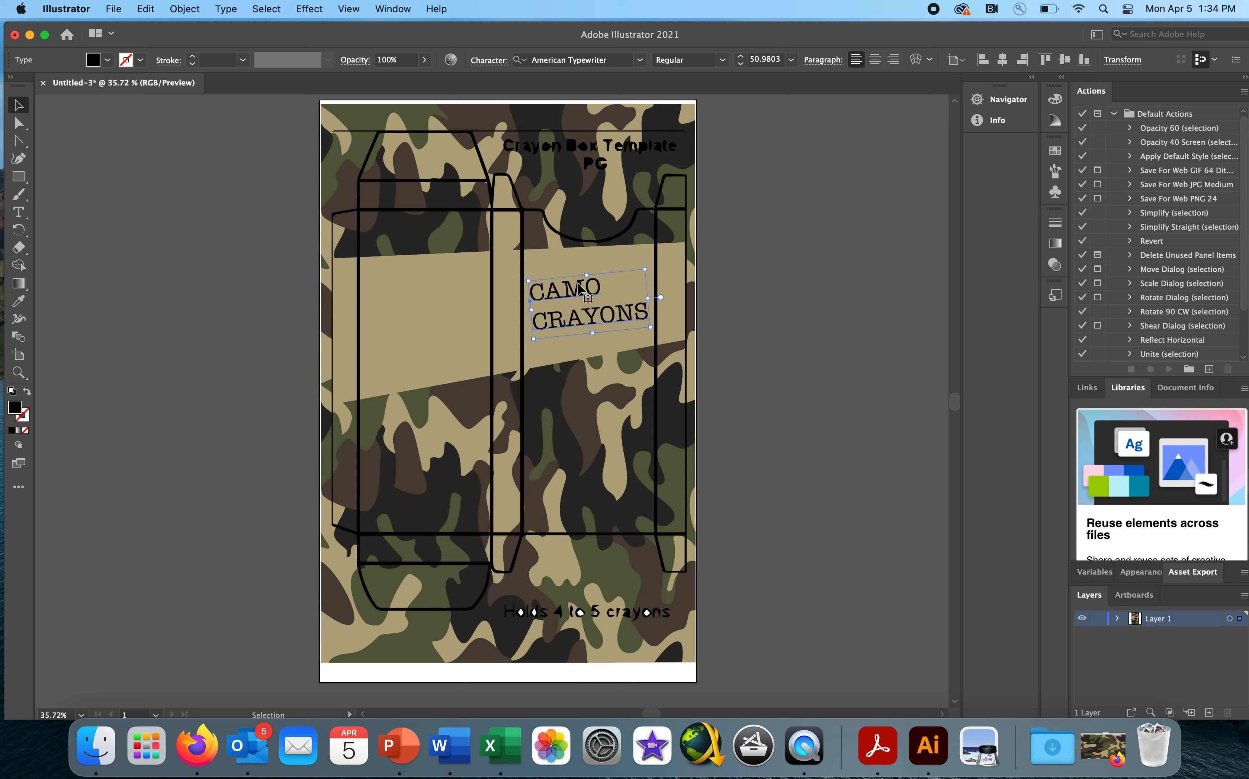
left_click_drag(578, 287, 579, 269)
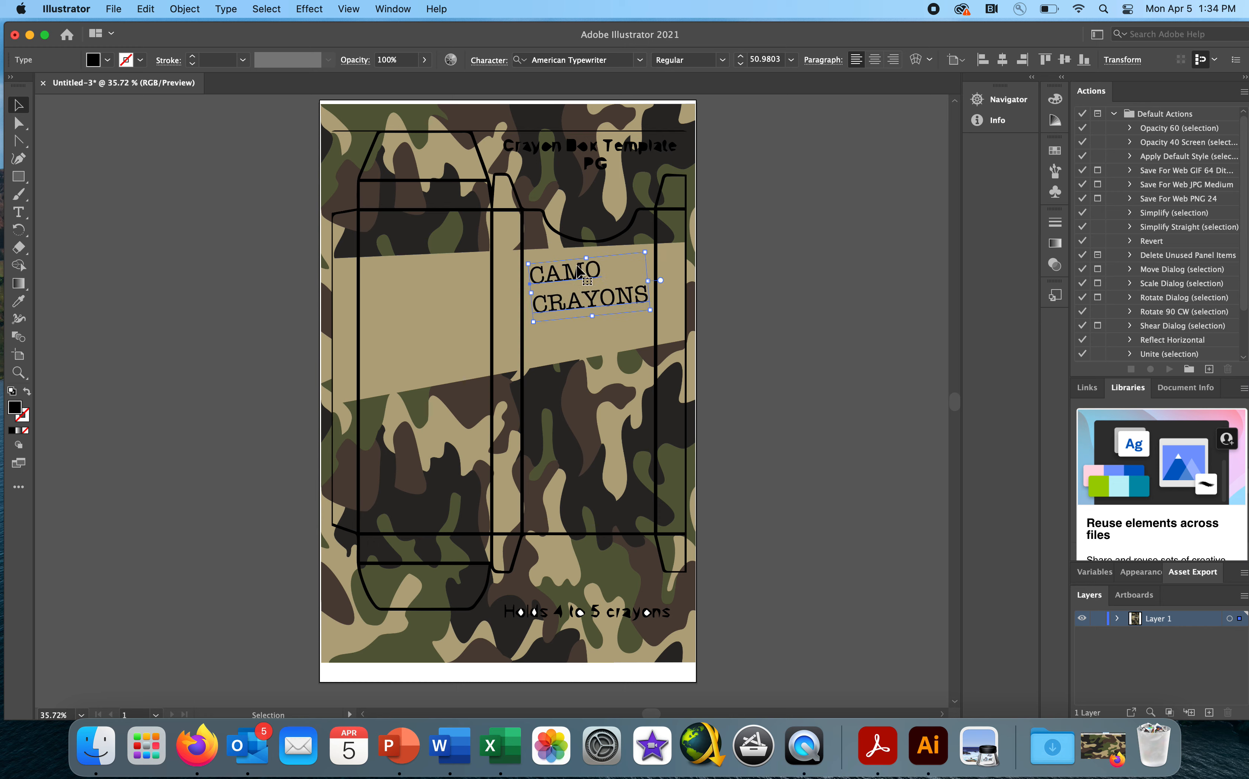
- Add a single-line "CAMO CRAYONS" text, rotated vertically and scaled to about 34 pt, on the narrow panel between the two wide ones
left_click(19, 212)
left_click(380, 327)
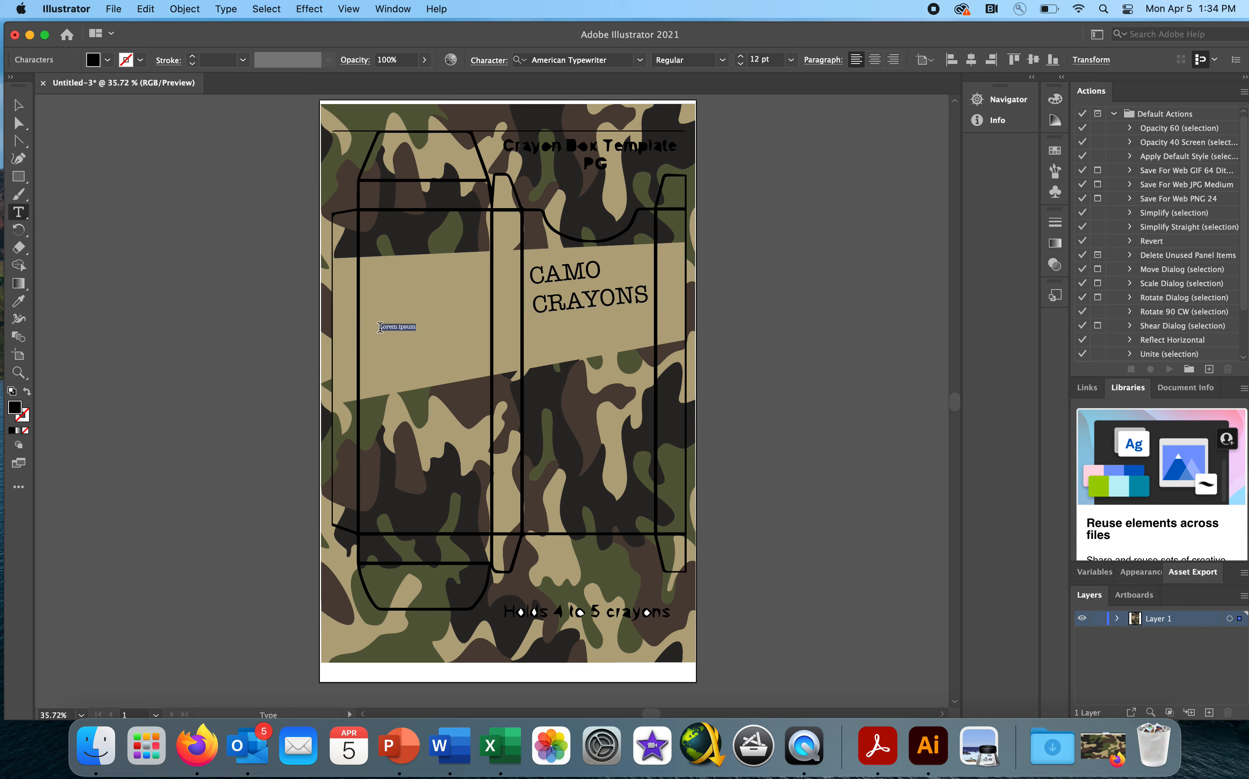
key("BackSpace")
left_click(18, 104)
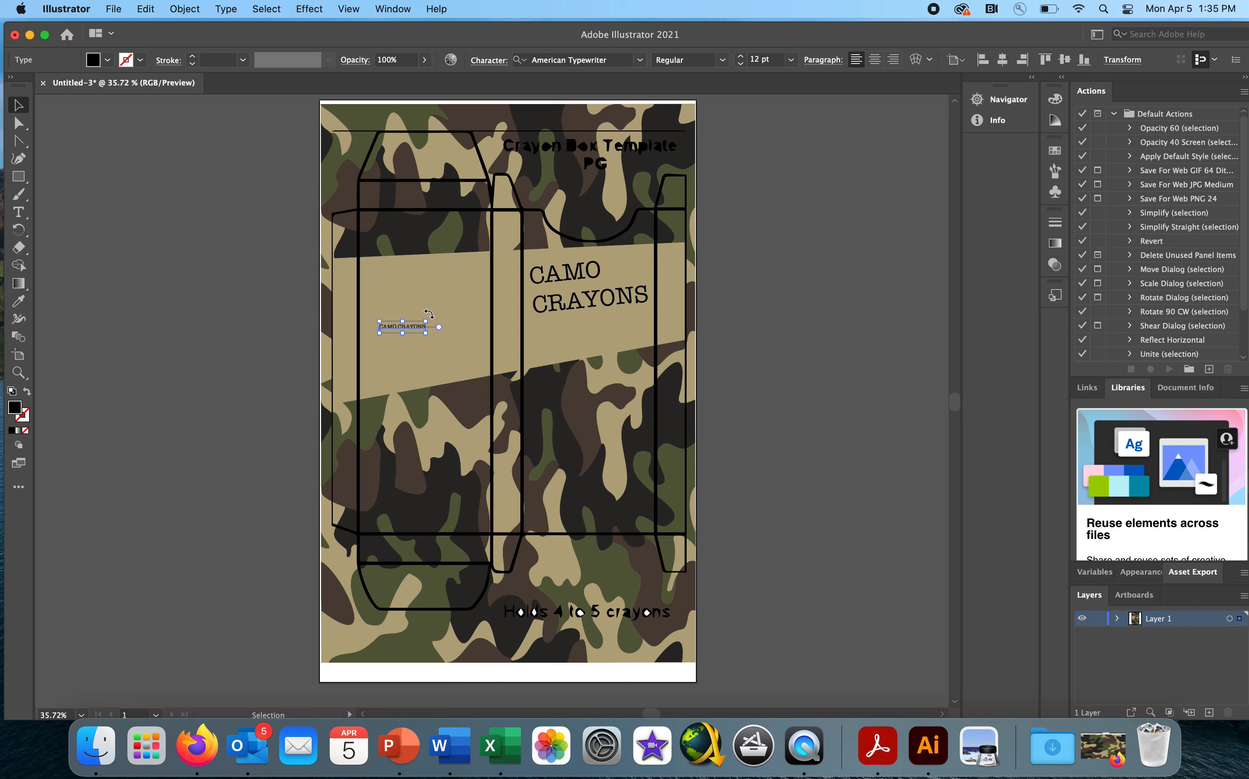
left_click_drag(429, 313, 505, 270)
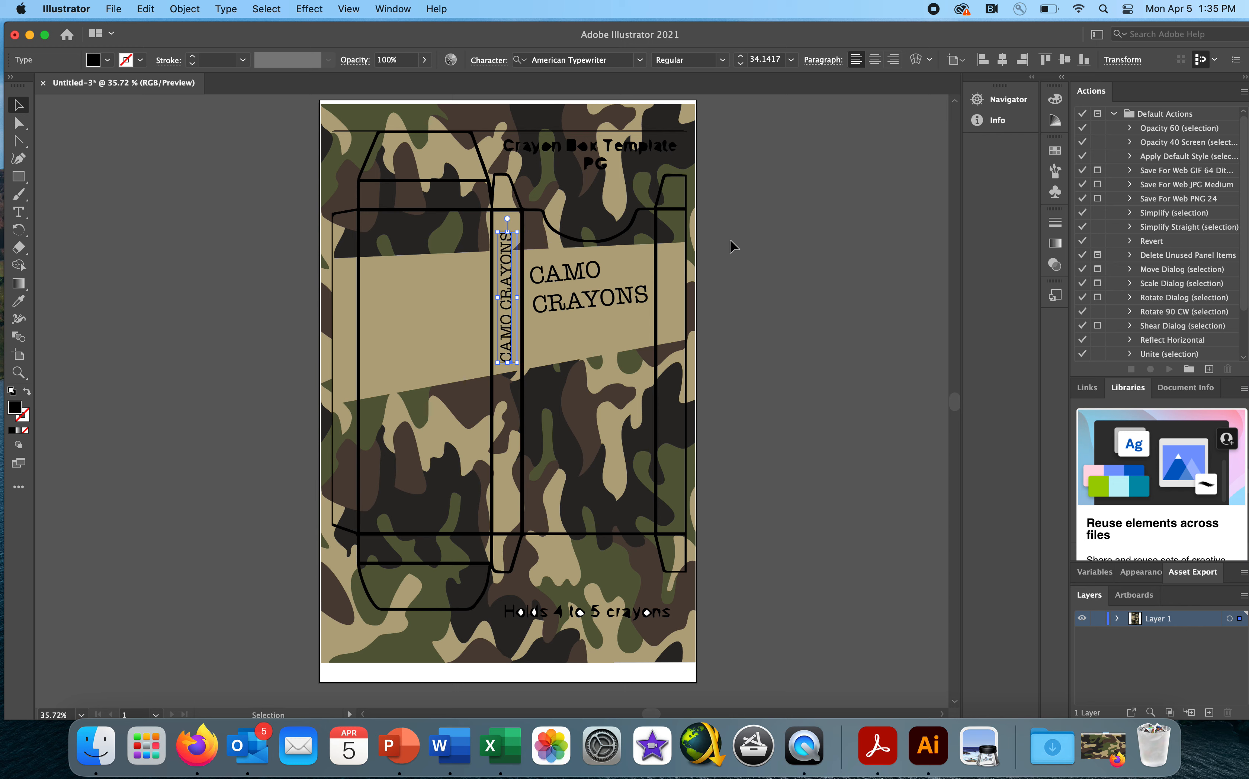
left_click(748, 246)
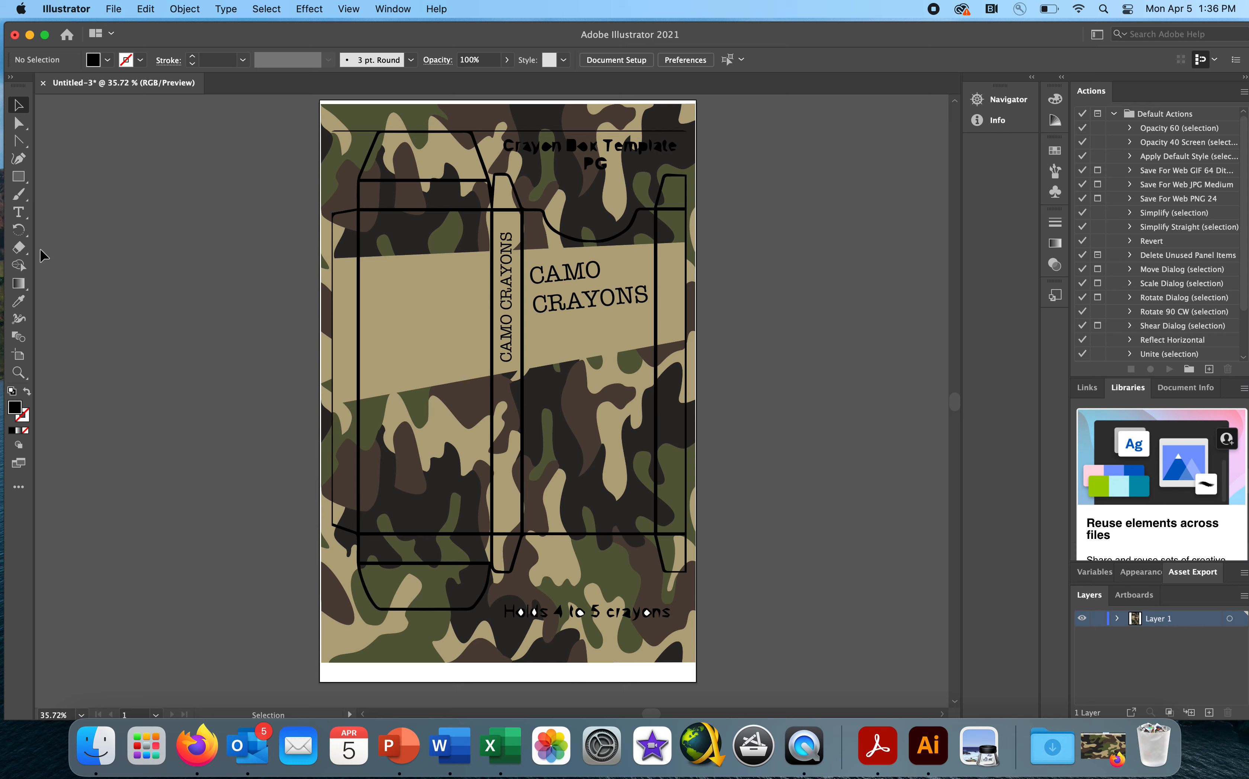
- Draw a five-pointed star in the tan band on the wide left-hand panel, straighten it, and move it toward the band's lower edge
left_click(18, 177)
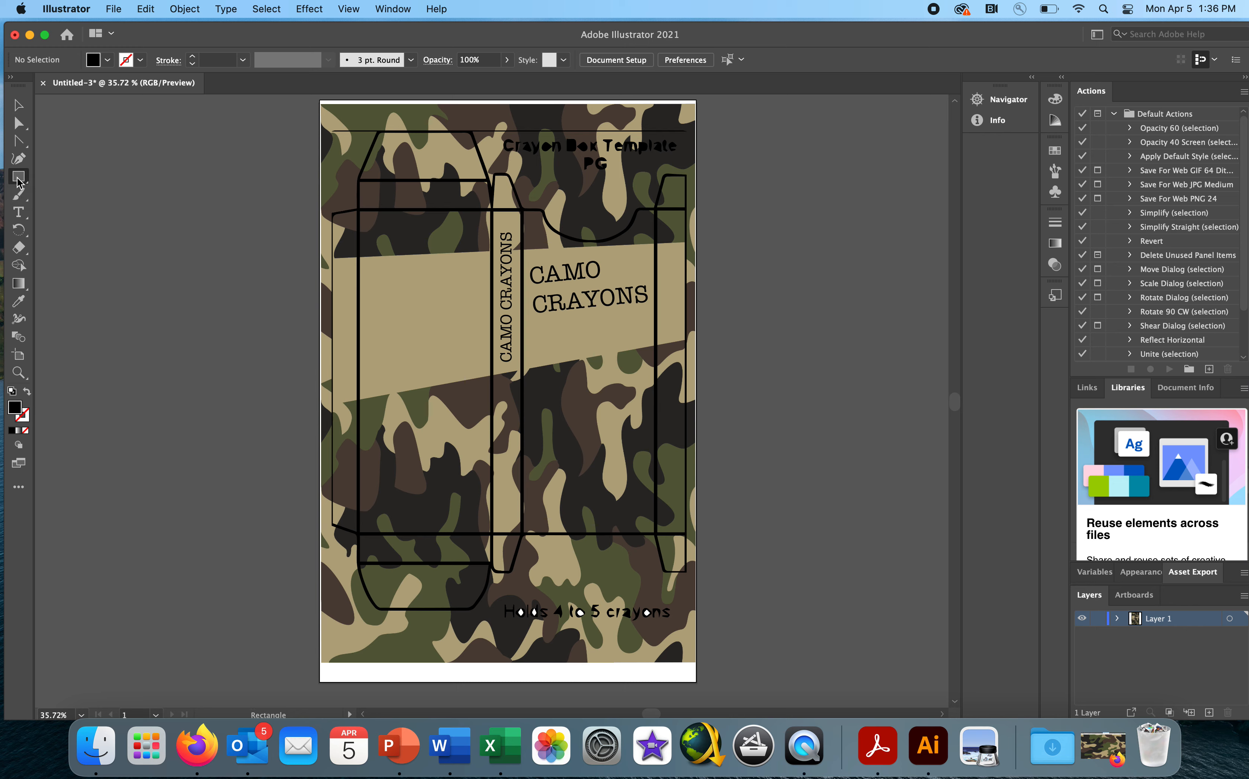
left_click_drag(18, 178, 72, 229)
left_click_drag(411, 284, 428, 312)
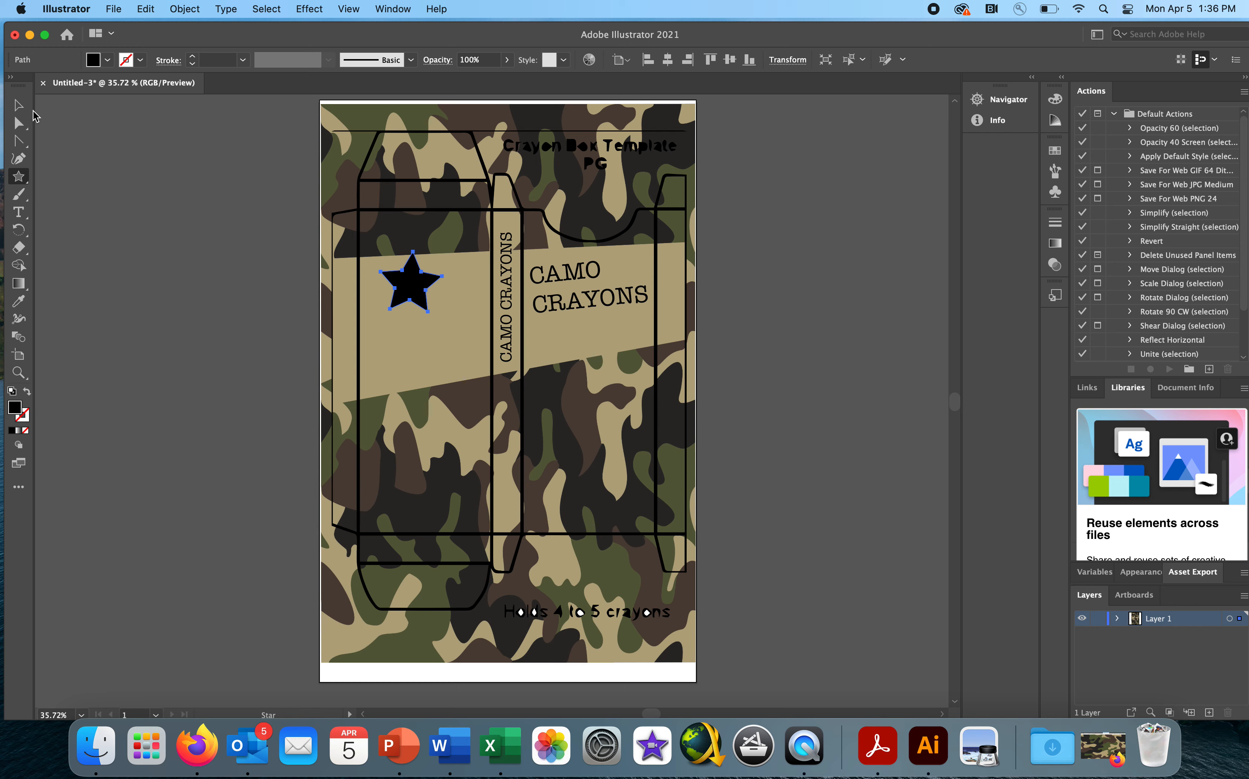
left_click(18, 105)
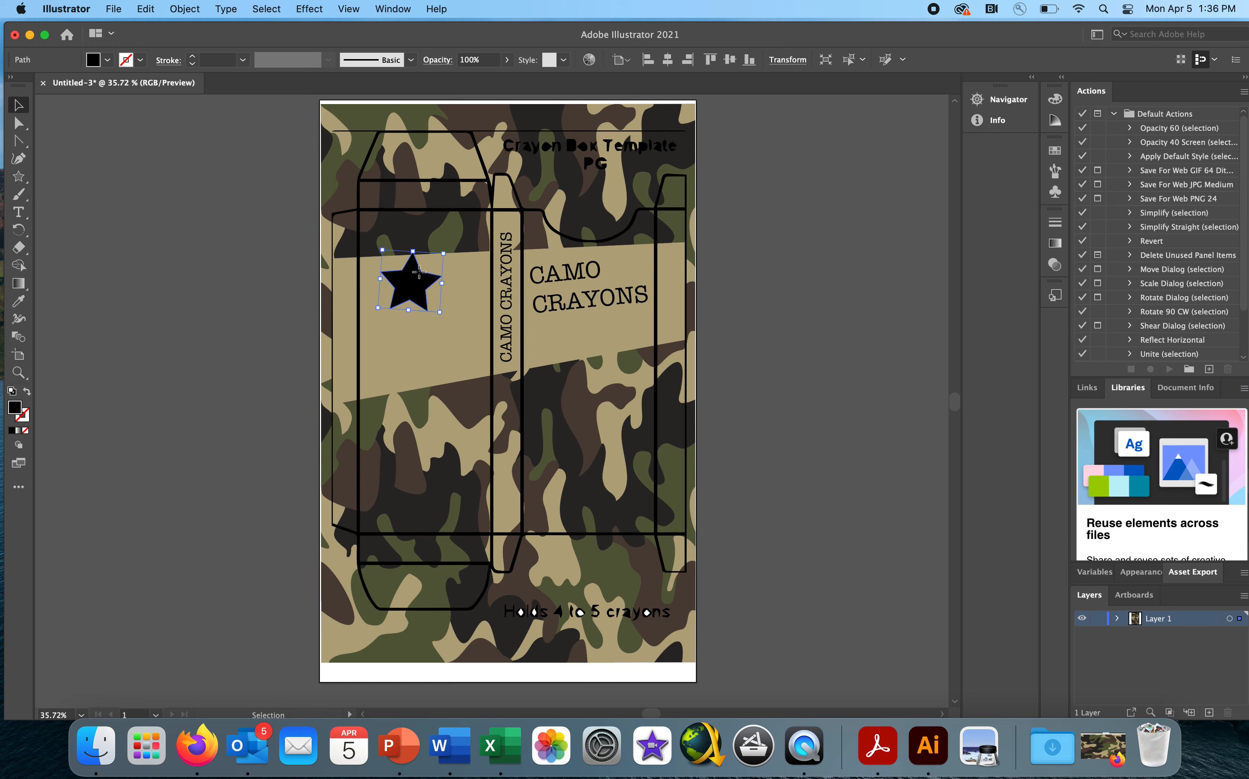
left_click_drag(417, 277, 444, 339)
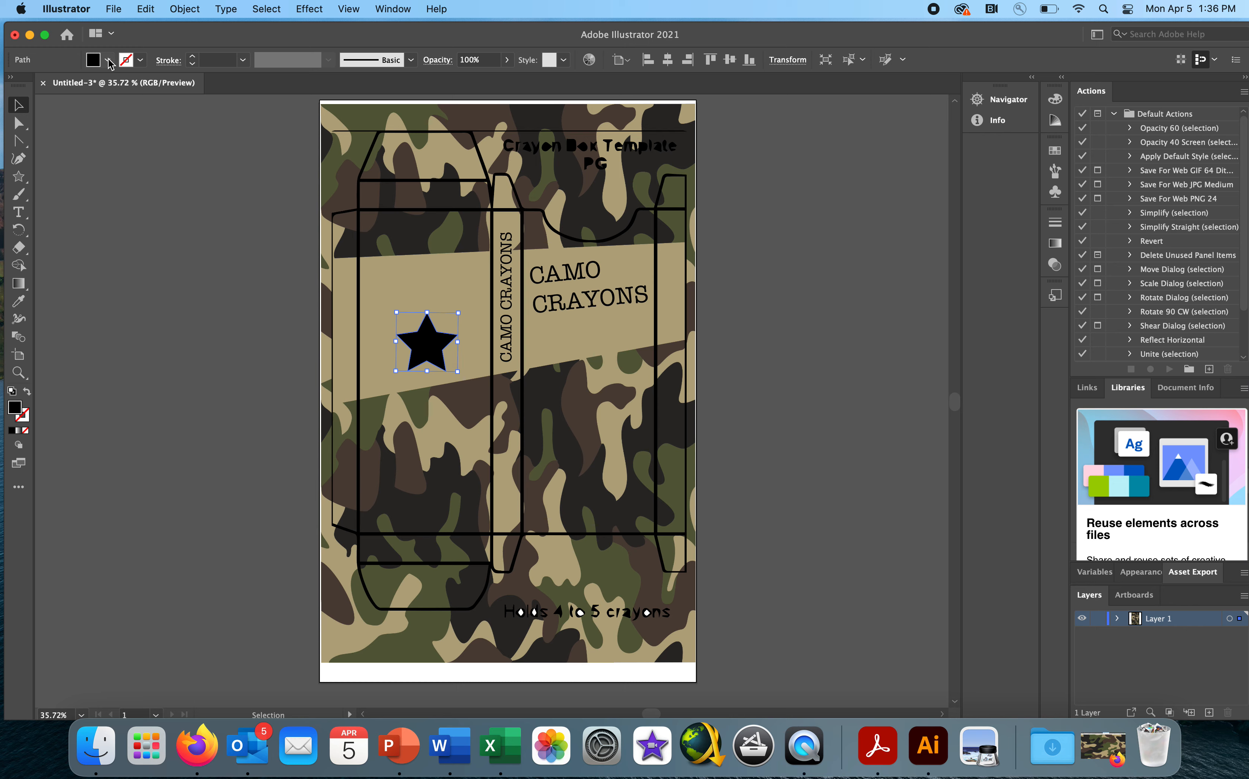
- Swap the star's fill and stroke to make it an outline, and set its stroke weight to 11 pt
left_click(27, 391)
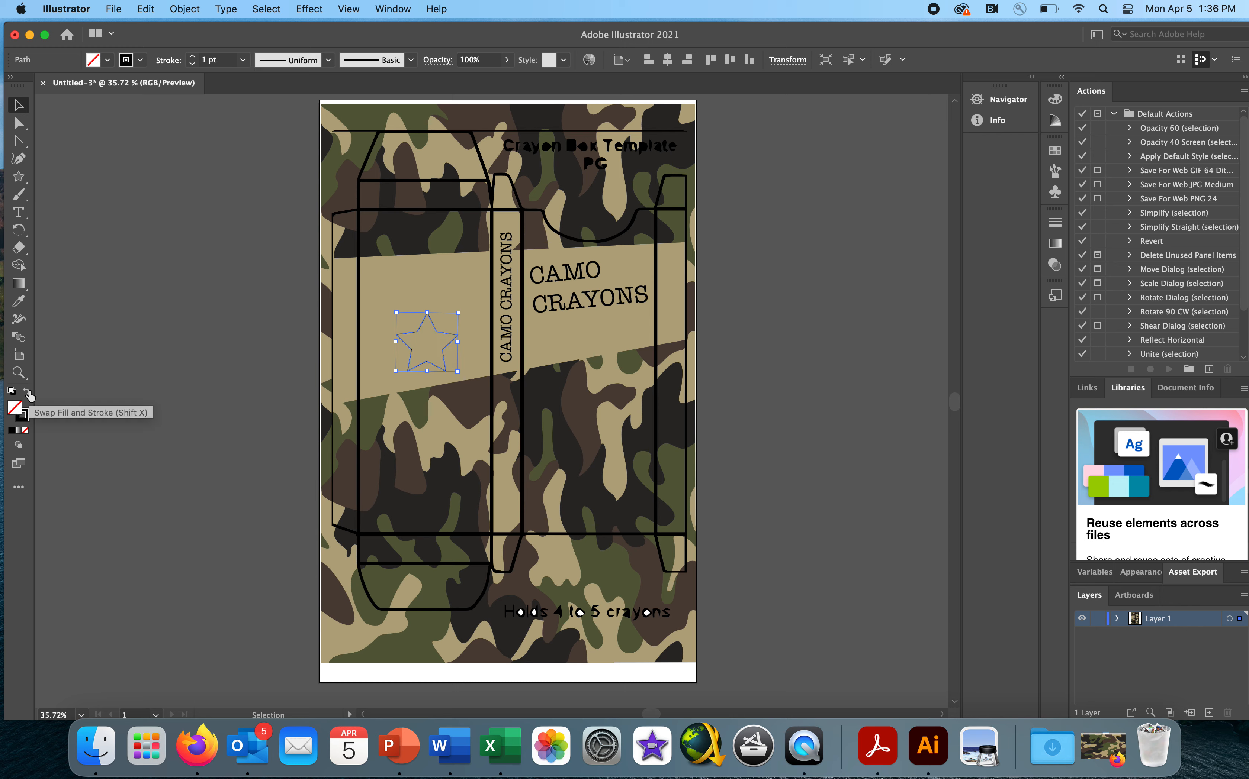
left_click(192, 56)
left_click(192, 56)
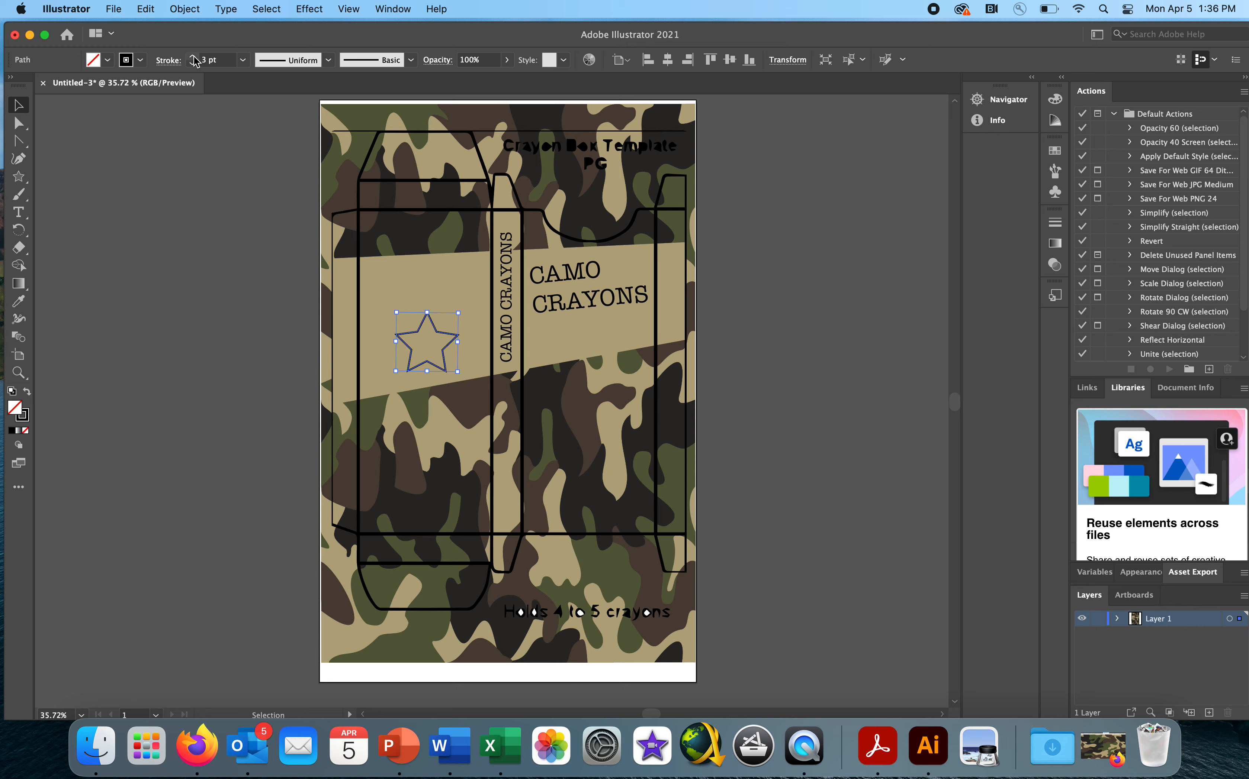
left_click(192, 56)
left_click(193, 56)
left_click(192, 56)
left_click(193, 56)
left_click(193, 56)
left_click(192, 56)
left_click(192, 56)
left_click(192, 56)
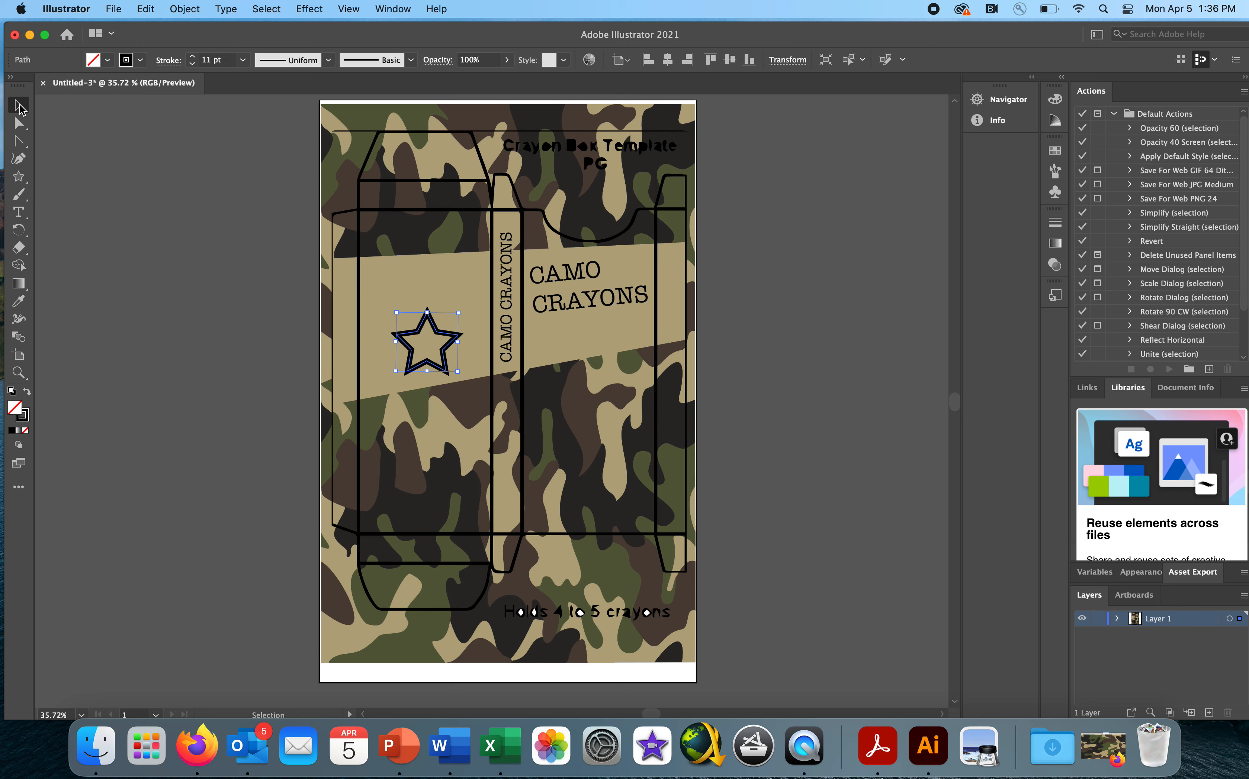
- Shrink the outlined star and place it in the lower-left corner of the tan band
left_click(16, 107)
left_click_drag(460, 313, 398, 348)
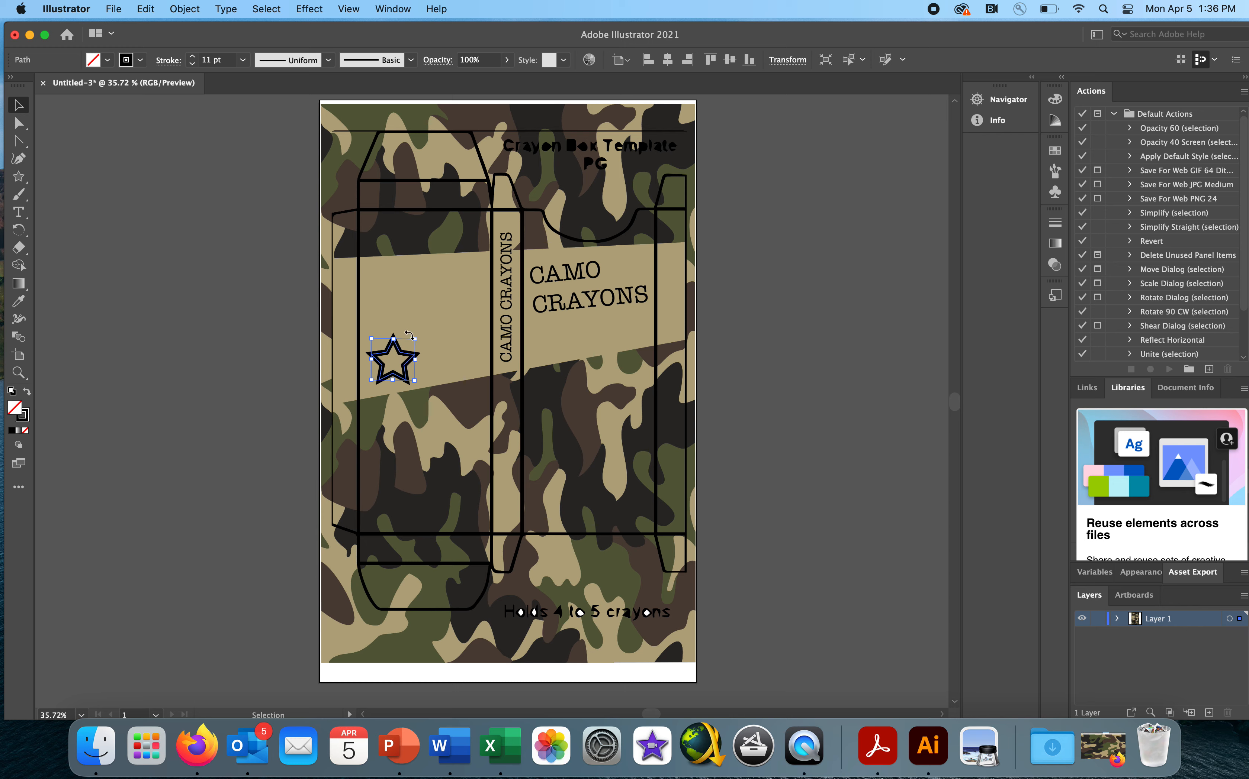
left_click_drag(417, 337, 410, 342)
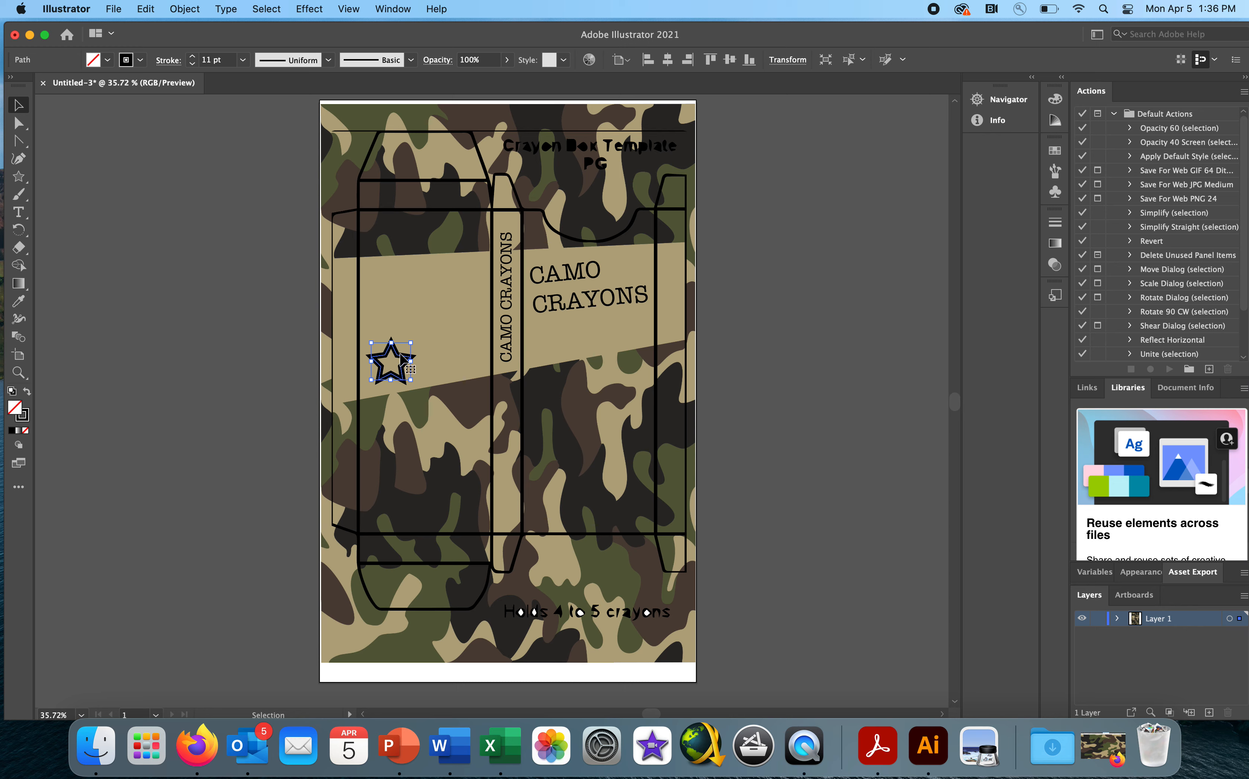
- Duplicate the star three times, placing one copy beside the original and two beneath the two-line "CAMO CRAYONS" text
left_click(397, 308)
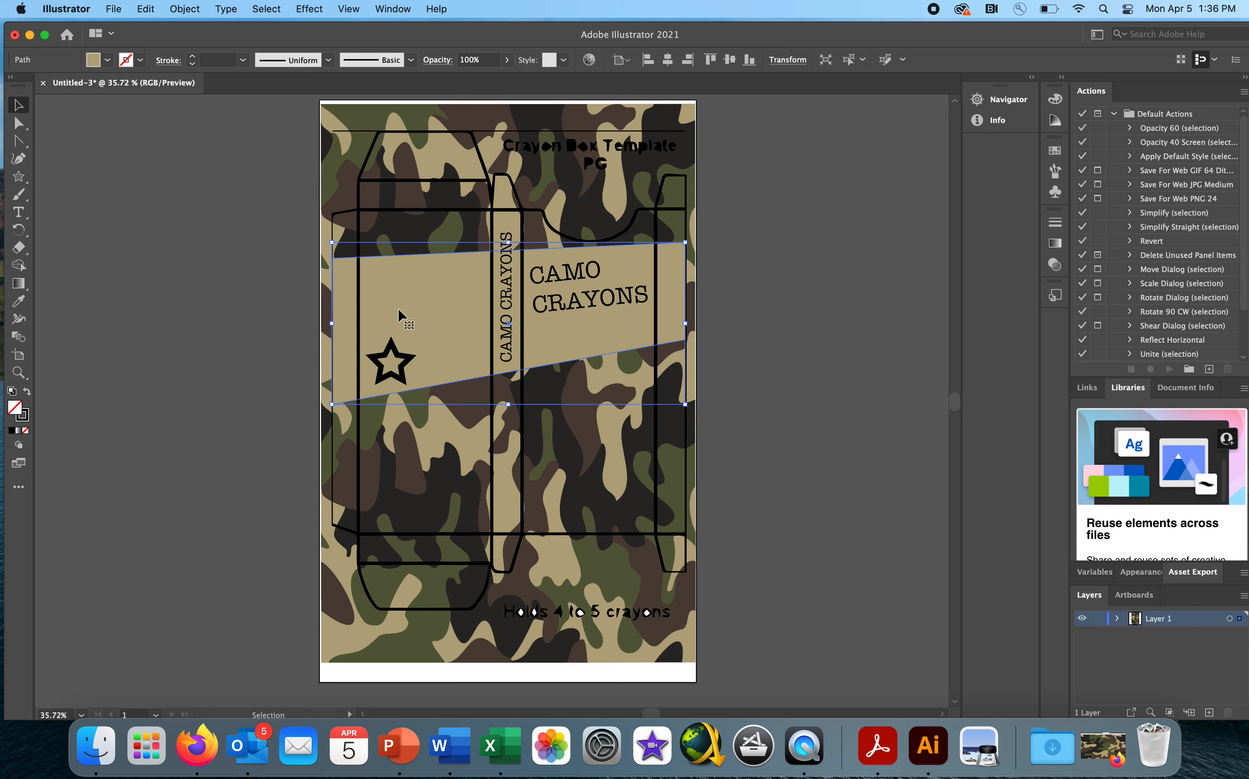
left_click(396, 352)
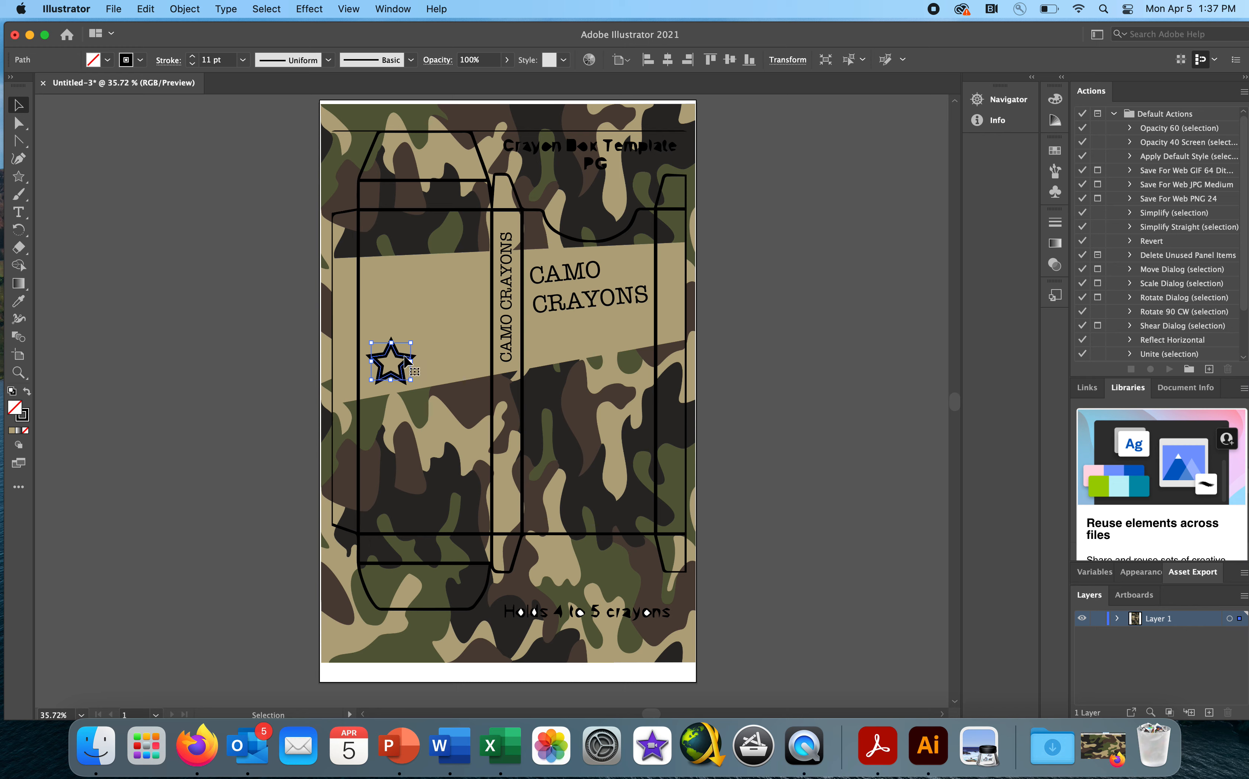
left_click_drag(402, 355, 638, 325)
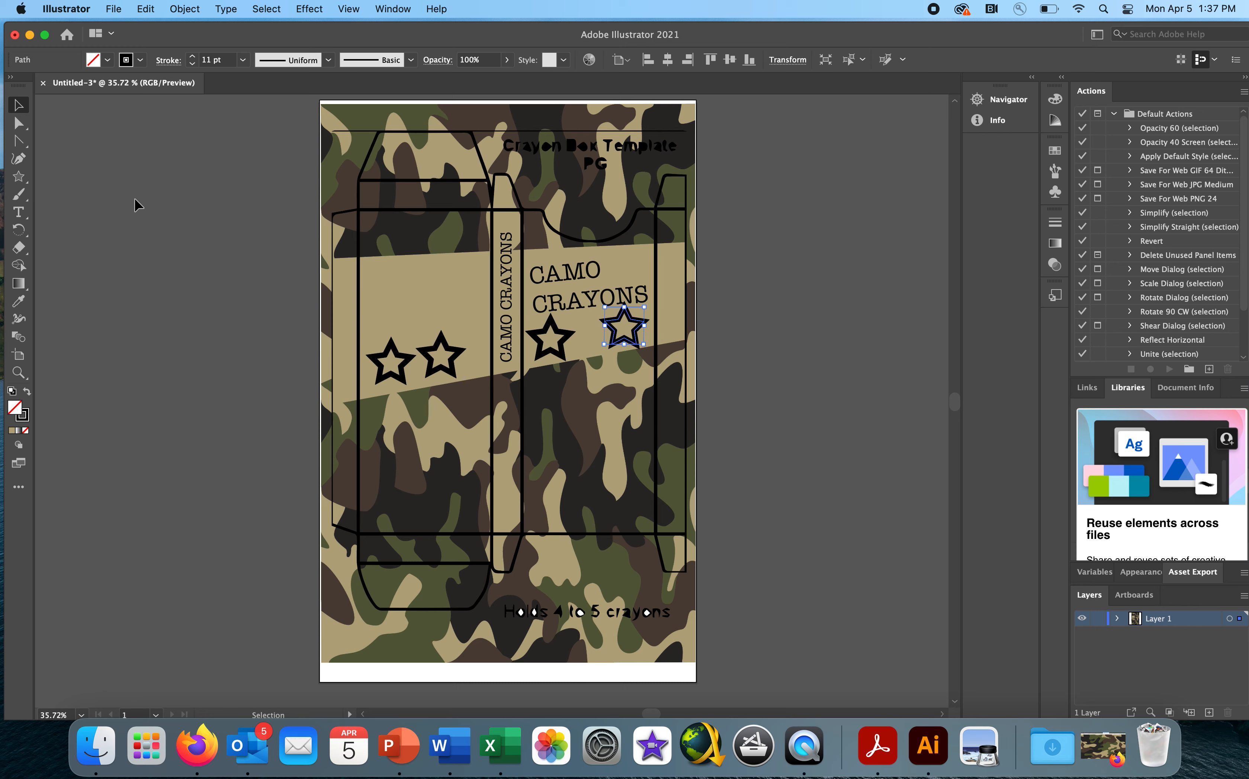
- Nudge the two-line "CAMO CRAYONS" text up slightly to clear the stars, and clear the selection
left_click(578, 268)
left_click_drag(578, 269, 578, 262)
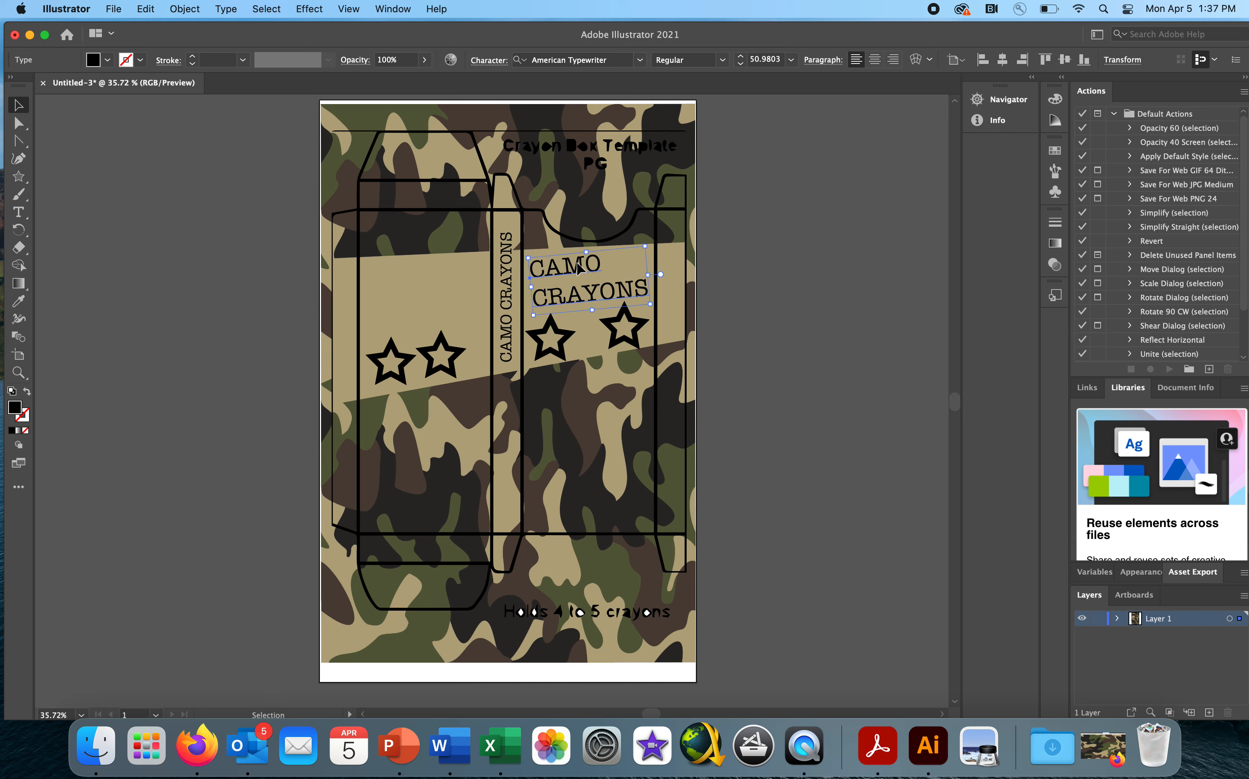
left_click(764, 263)
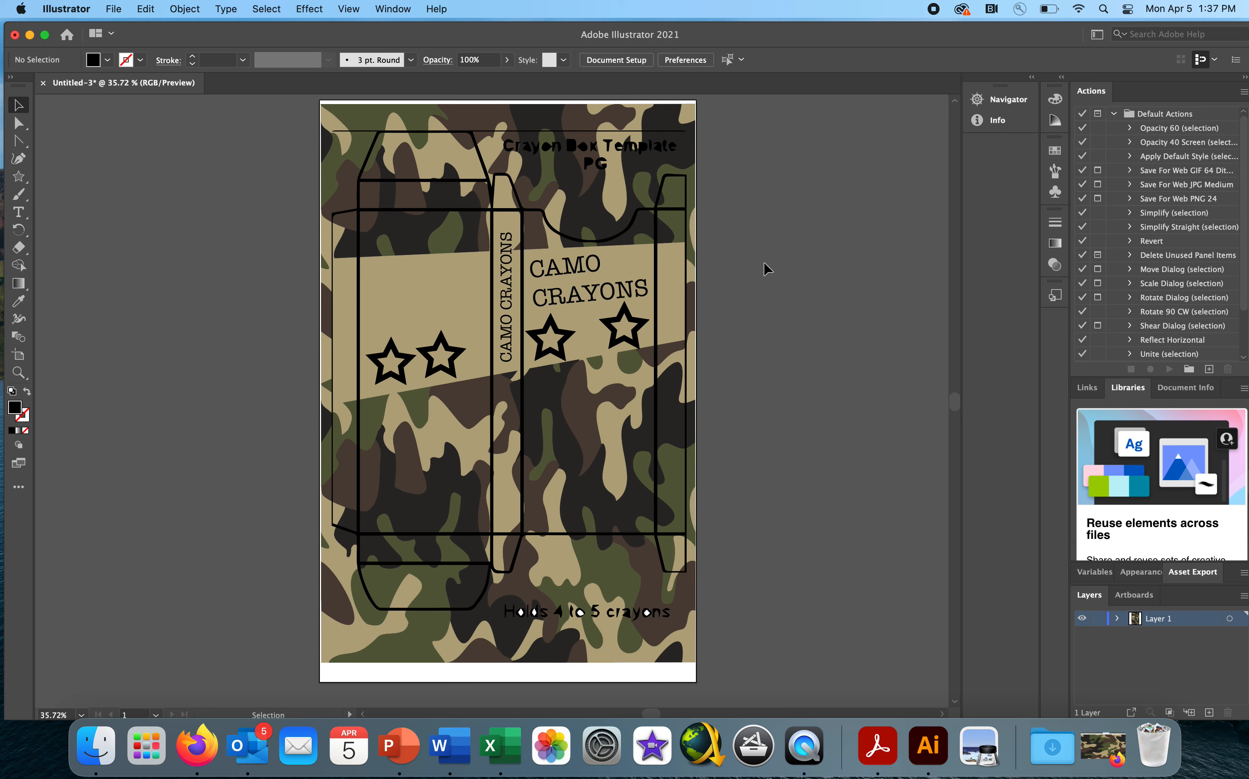